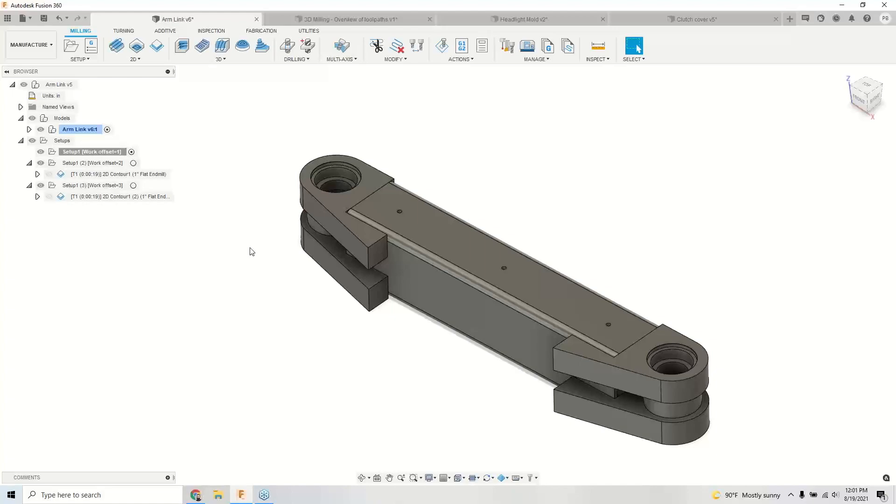
Step: Examine the origins and work offsets of Setup1, Setup1 (2) and Setup1 (3) by selecting each setup in turn
left_click(102, 152)
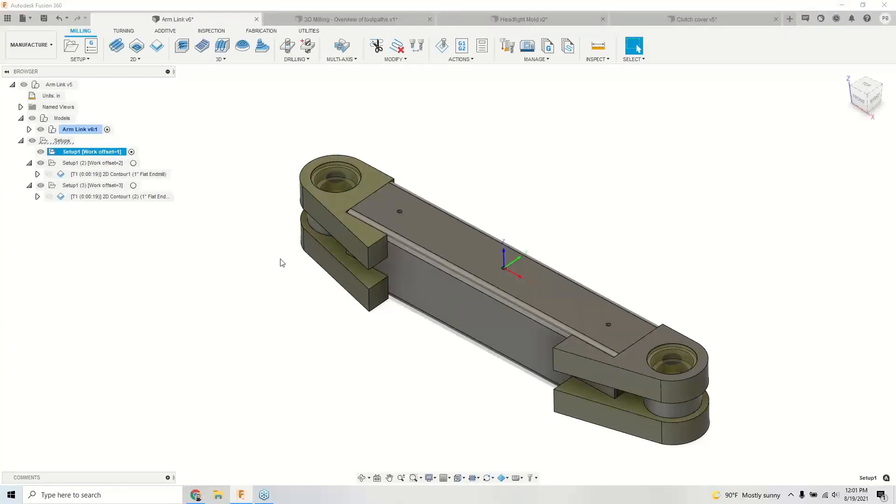
left_click(98, 163)
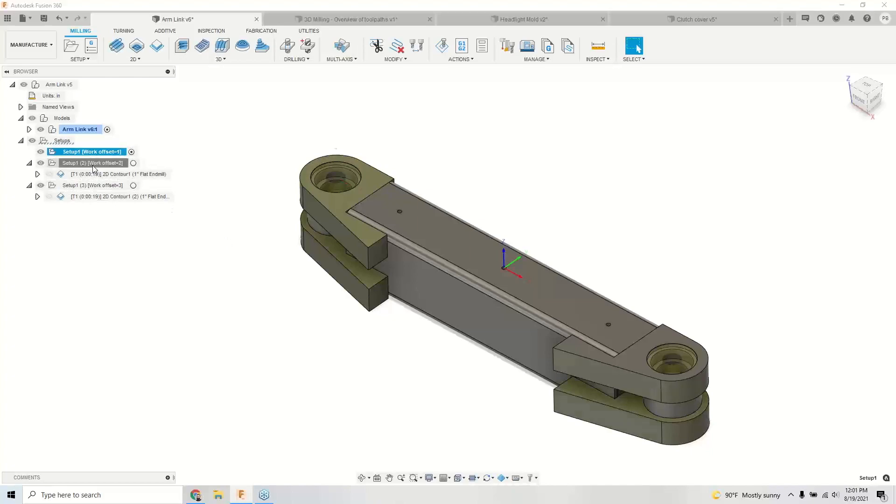
left_click(116, 188)
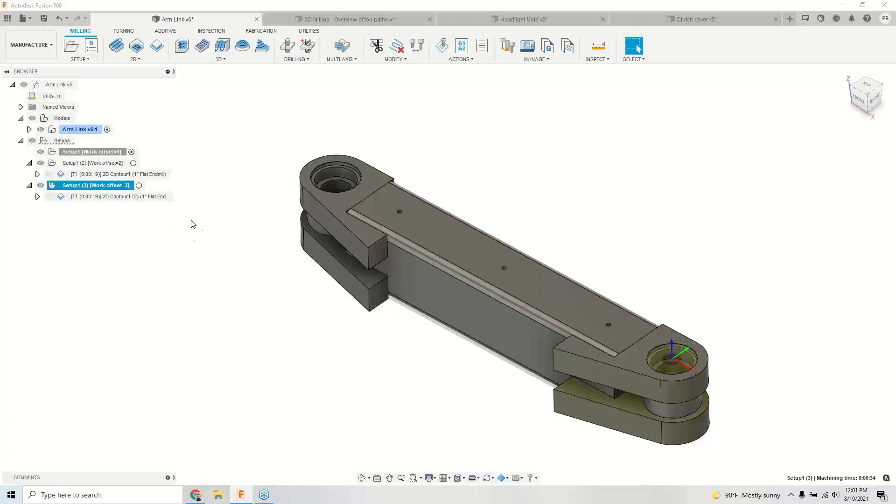
left_click(117, 153)
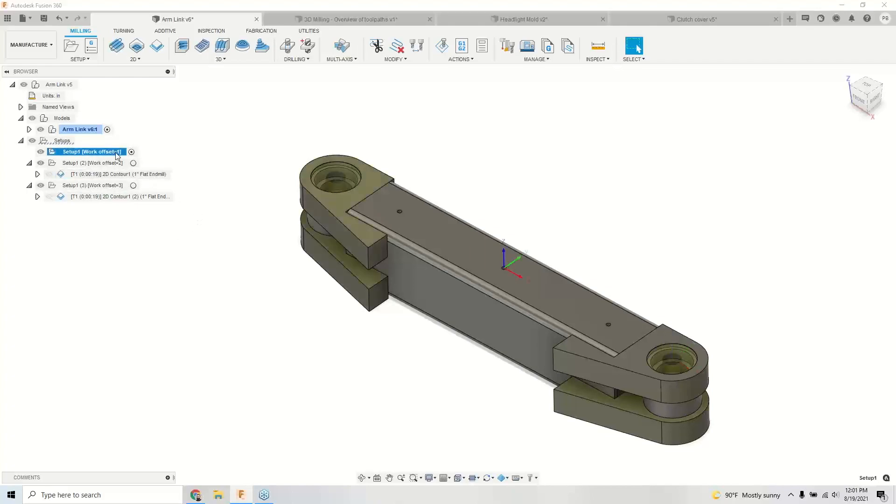
left_click(119, 163)
left_click(117, 186)
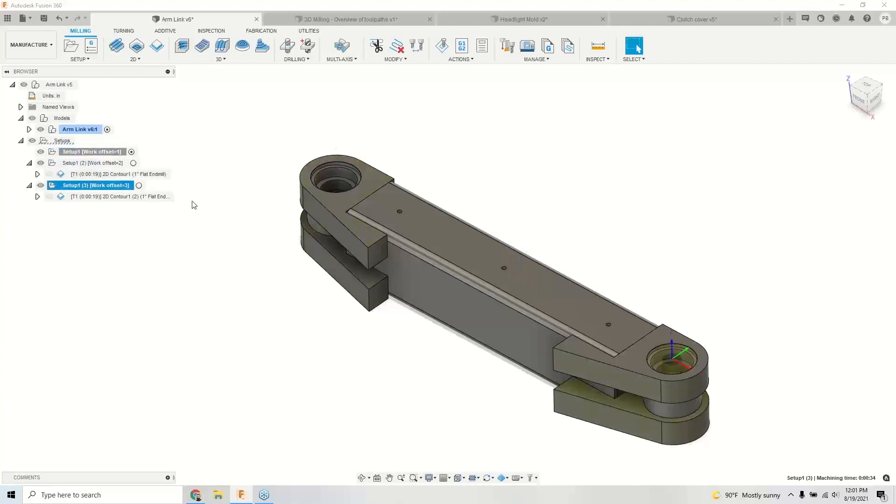
Step: Review the passes and compensation settings of the 2D Contour1 operation in Setup1 (2), and leave without changing it
left_click(113, 175)
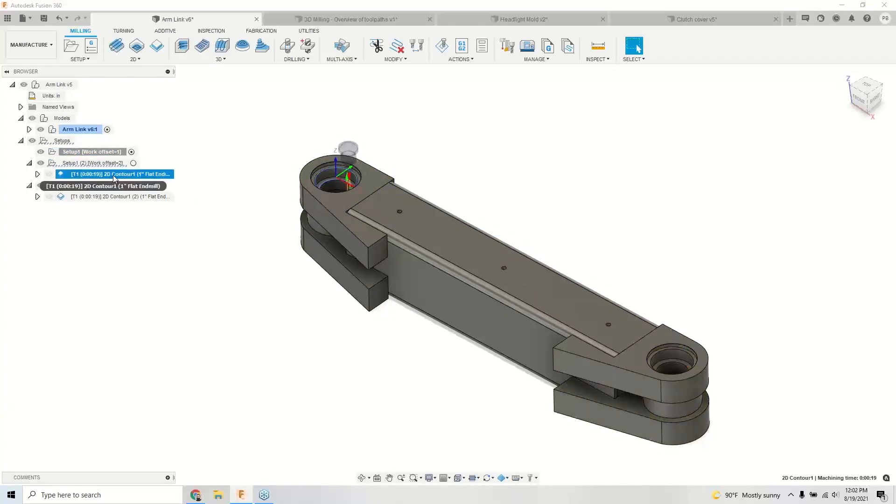
right_click(113, 179)
left_click(148, 9)
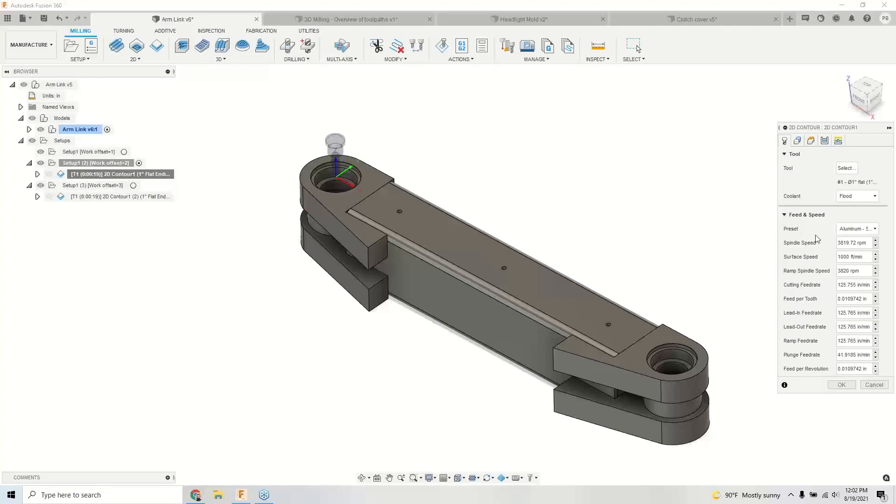
left_click(824, 140)
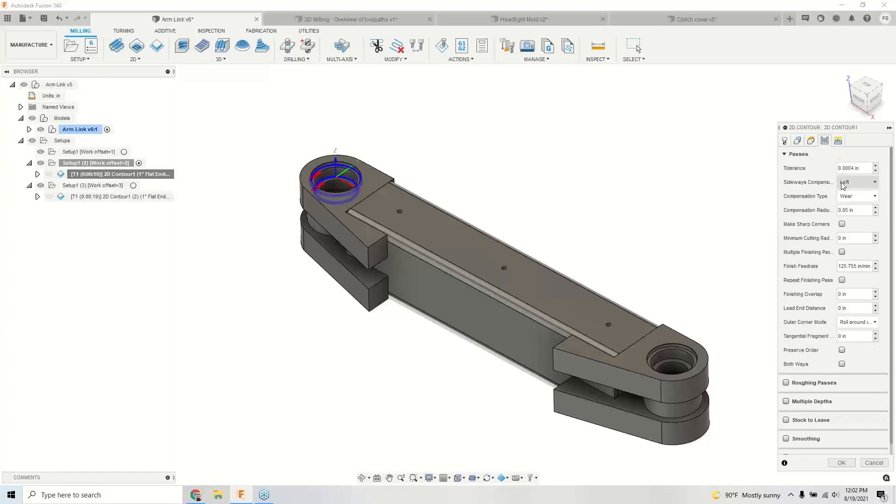
mouse_move(855, 198)
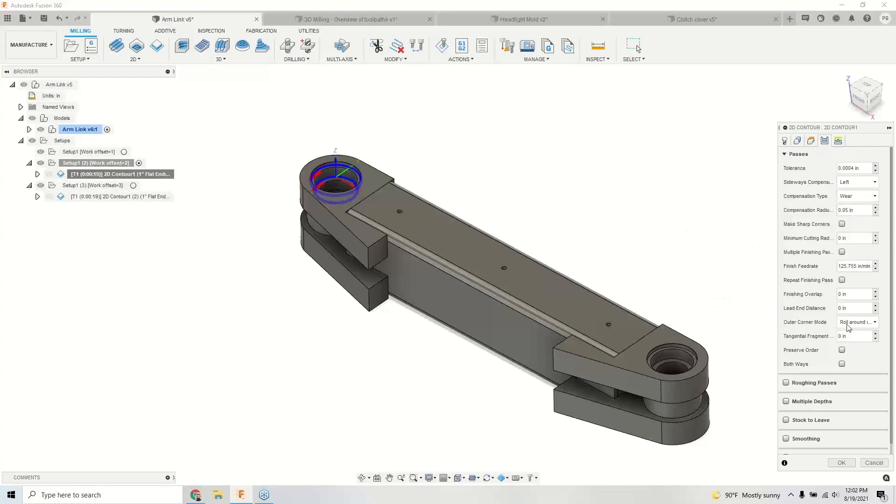
left_click(874, 463)
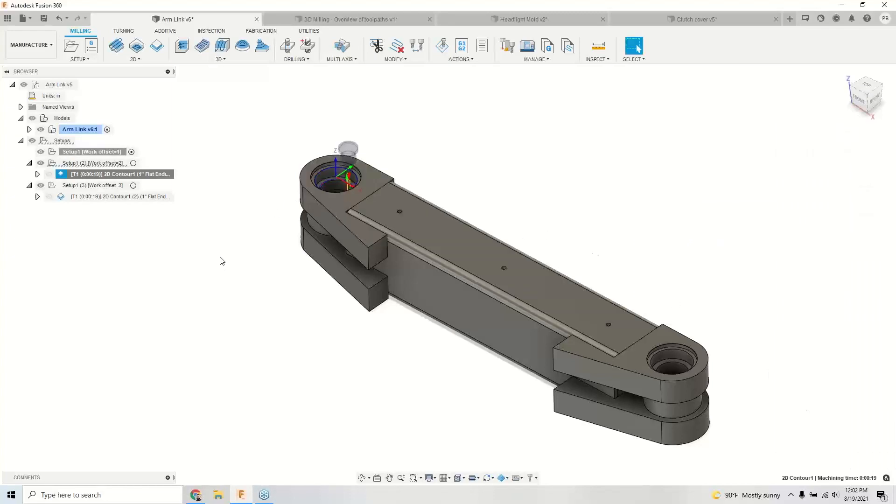
Step: Add a Probe WCS operation to Setup1 and, with the Blanks component shown, select the circular hole of End Blank:1 as probe surface
left_click(112, 153)
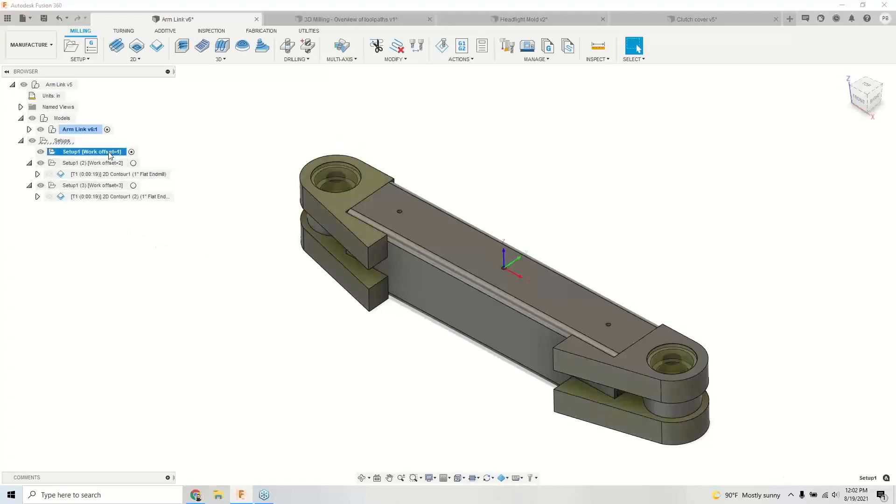
left_click(221, 33)
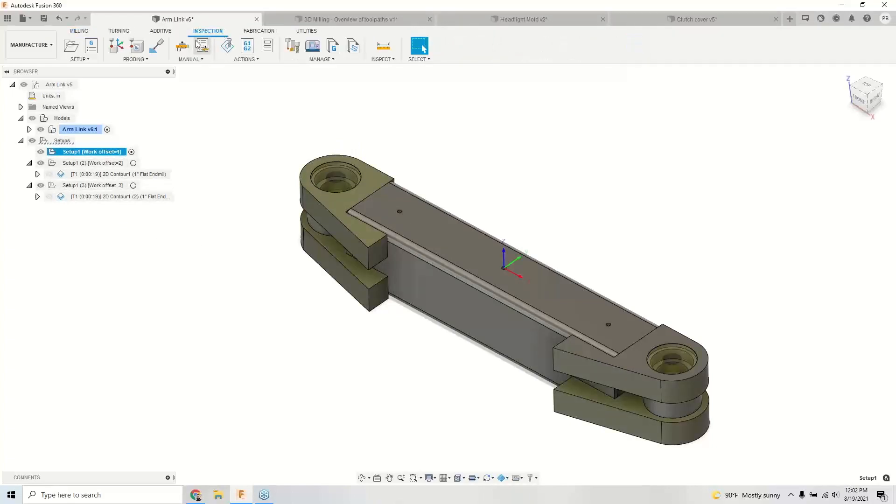
left_click(113, 49)
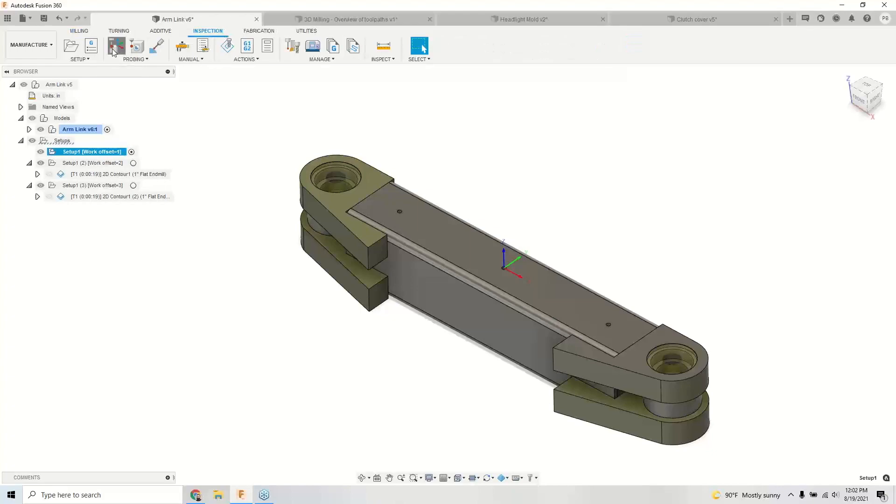
left_click(28, 129)
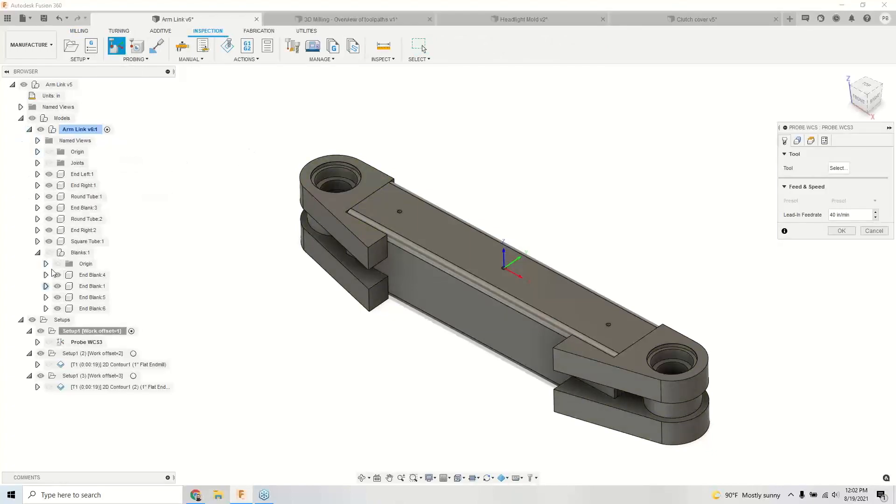
left_click(49, 253)
scroll(339, 180, "up", 5)
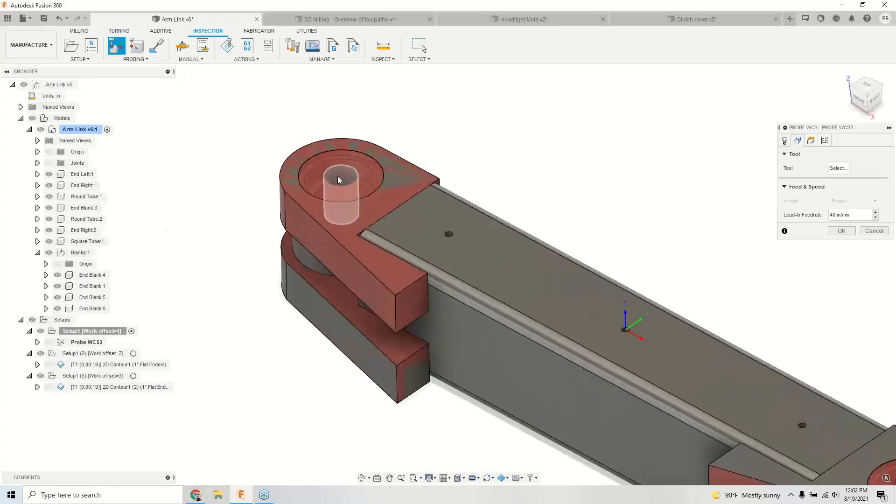
left_click(339, 180)
Step: Try adding the hole of End Blank:4 at the opposite end as a second probe surface, and deselect it again
scroll(339, 180, "down", 5)
scroll(729, 388, "up", 3)
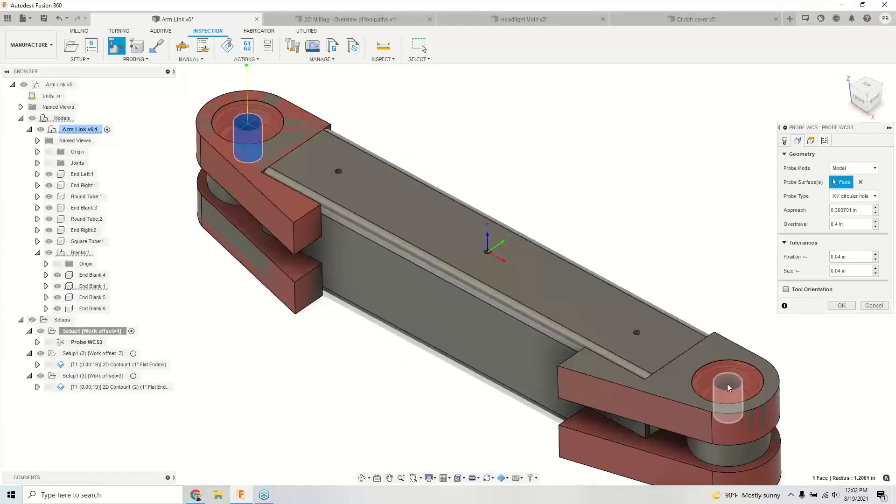
left_click(730, 387)
scroll(653, 373, "down", 2)
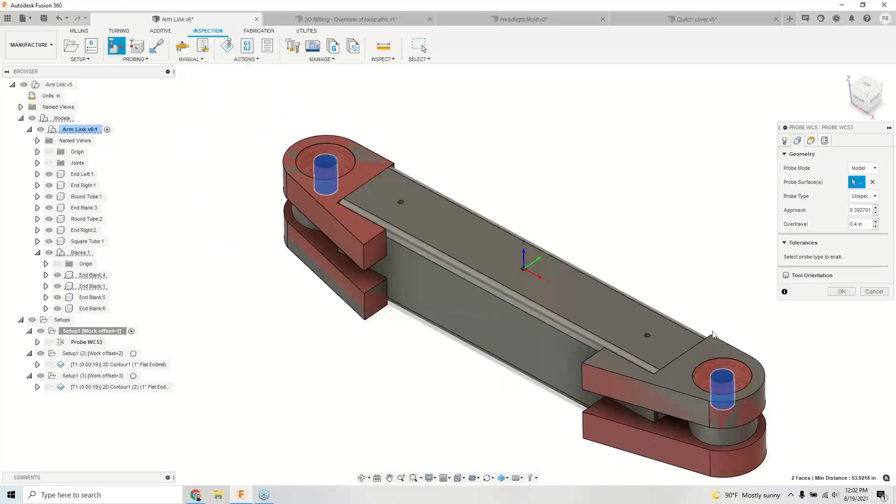
left_click(722, 386)
scroll(325, 164, "up", 3)
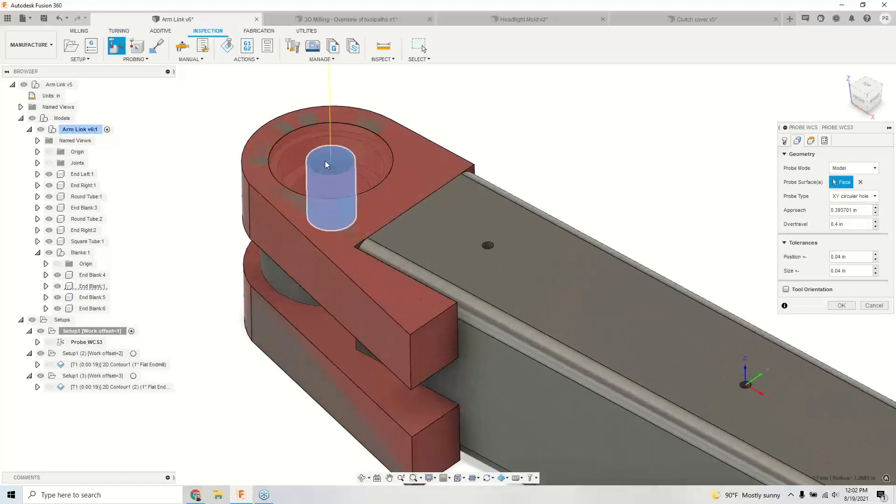
Step: Assign the #40 Ø0.24" probe as the tool for the Probe WCS operation
left_click(785, 142)
left_click(837, 167)
left_click(272, 133)
left_click(691, 435)
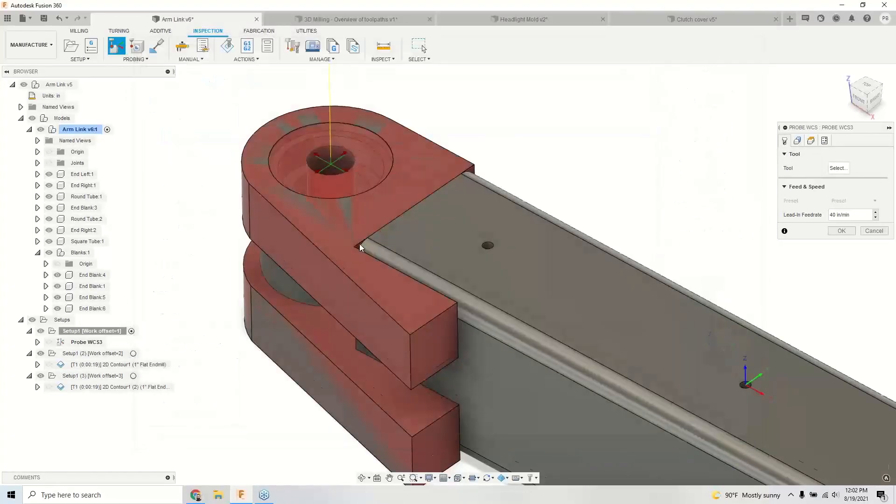
scroll(362, 199, "down", 3)
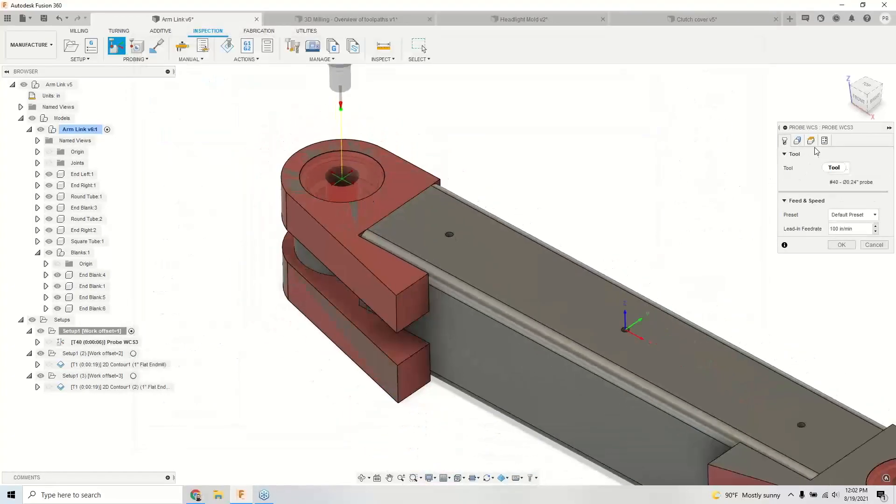
Step: Override the driving WCS with 2 and enable the Out of Position and Wrong Size actions for the Probe WCS operation
left_click(824, 140)
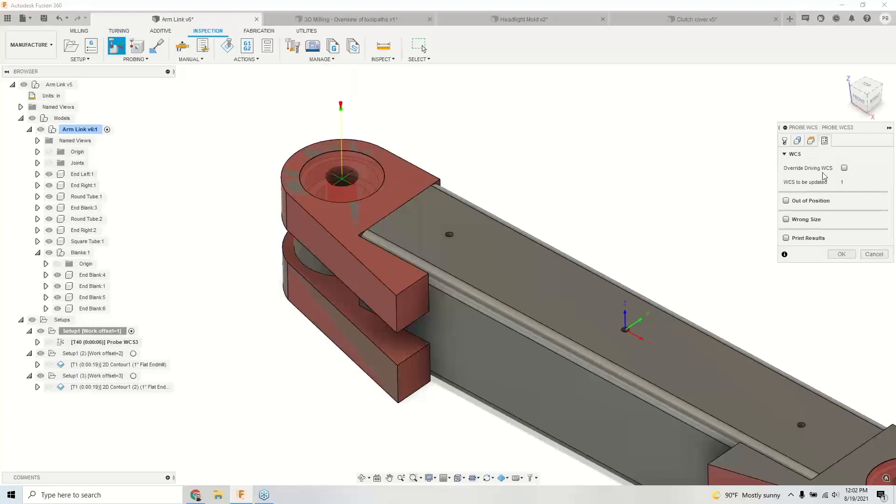
left_click(844, 168)
left_click(845, 182)
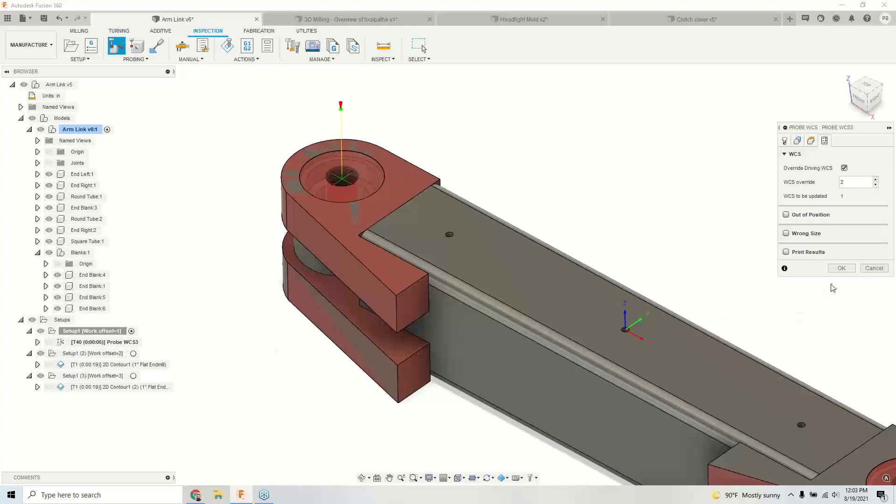
left_click(787, 215)
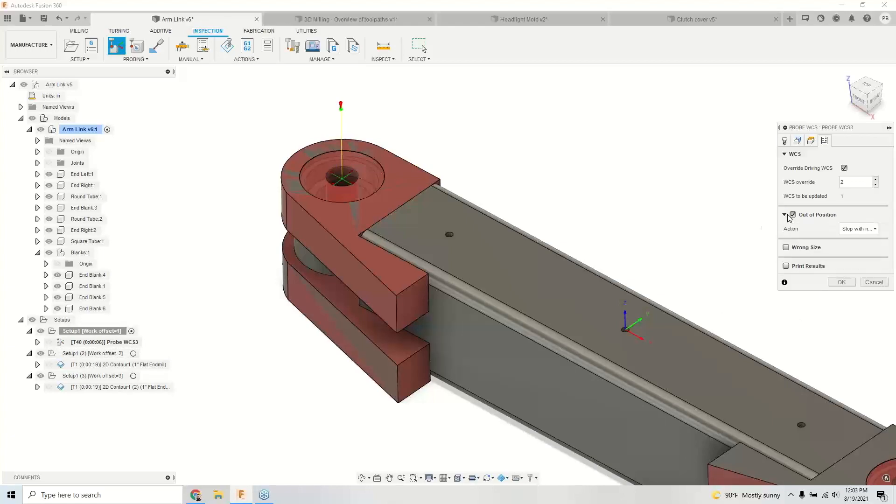
left_click(793, 250)
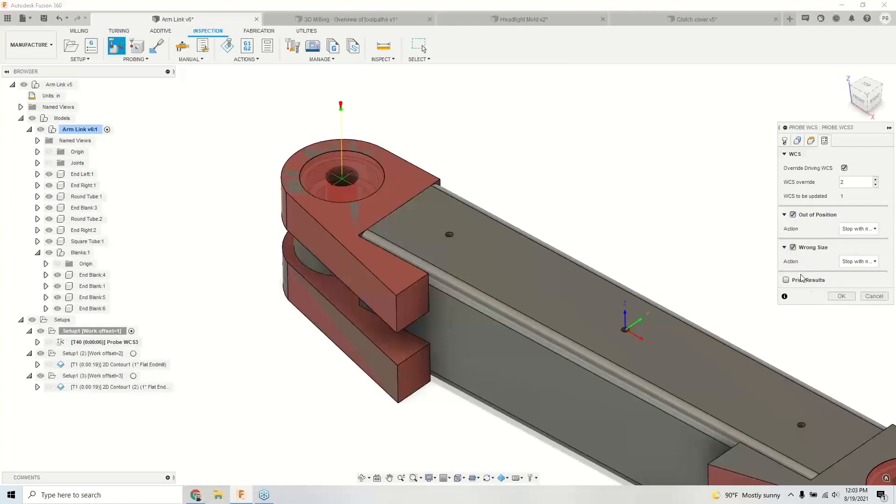
left_click(840, 297)
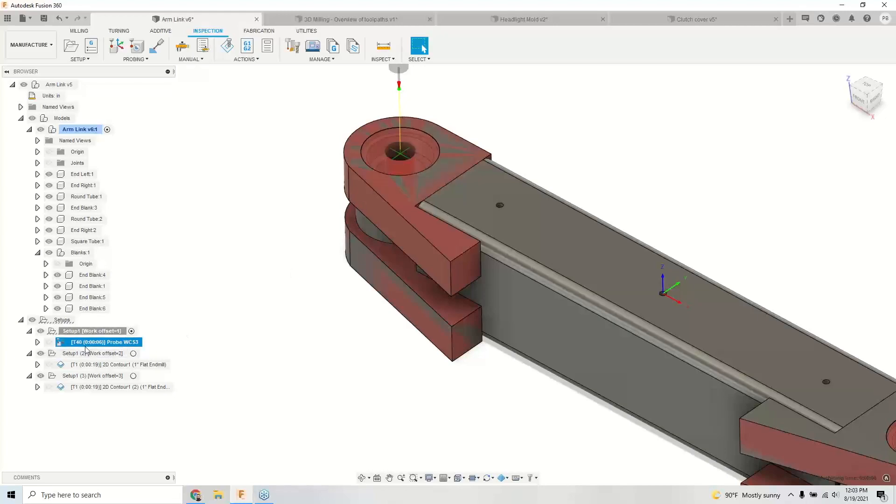
scroll(246, 193, "down", 2)
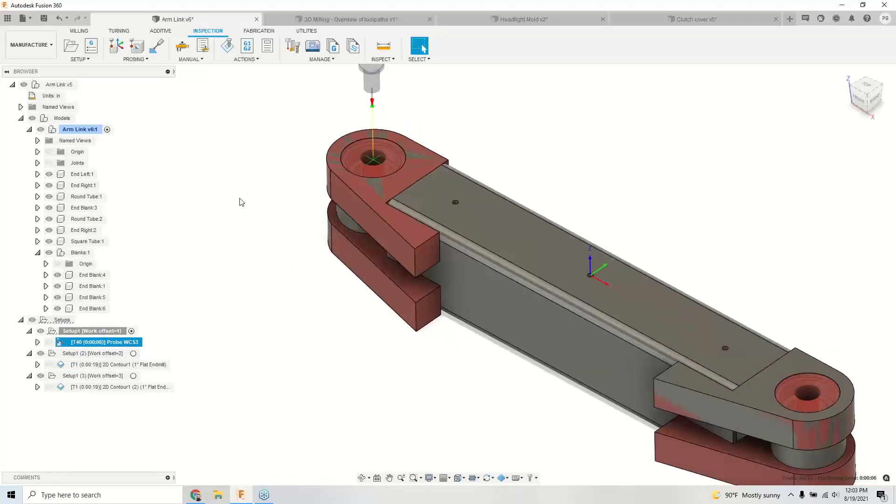
Step: Add a Probe Geometry operation to Setup1 (2) and, with the Blanks component hidden, select the End Left:1 bore face as probe surface
left_click(133, 353)
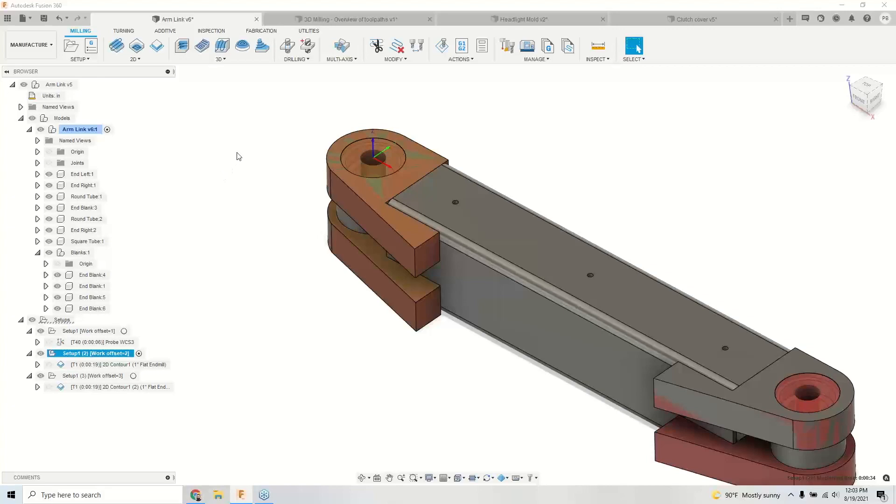
left_click(209, 31)
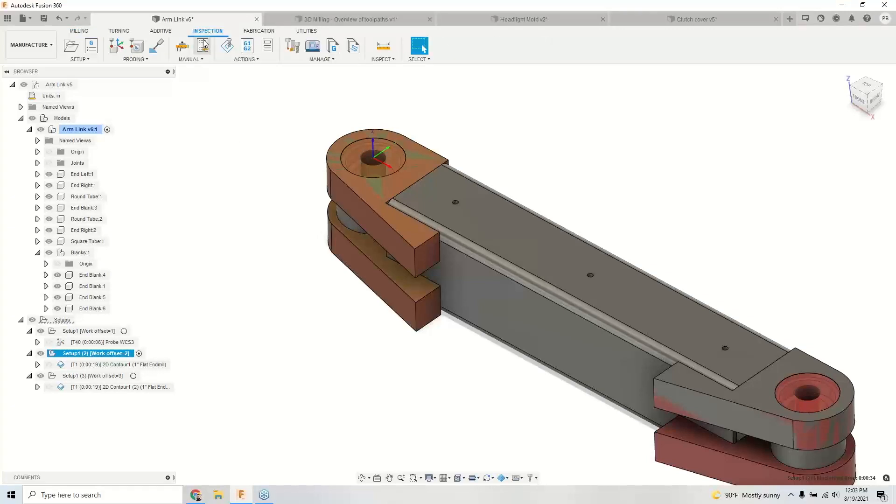
left_click(136, 48)
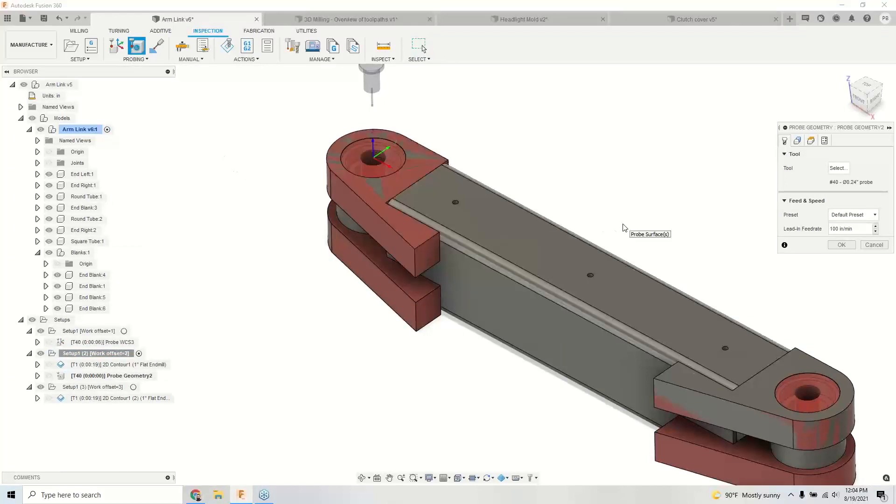
left_click(49, 253)
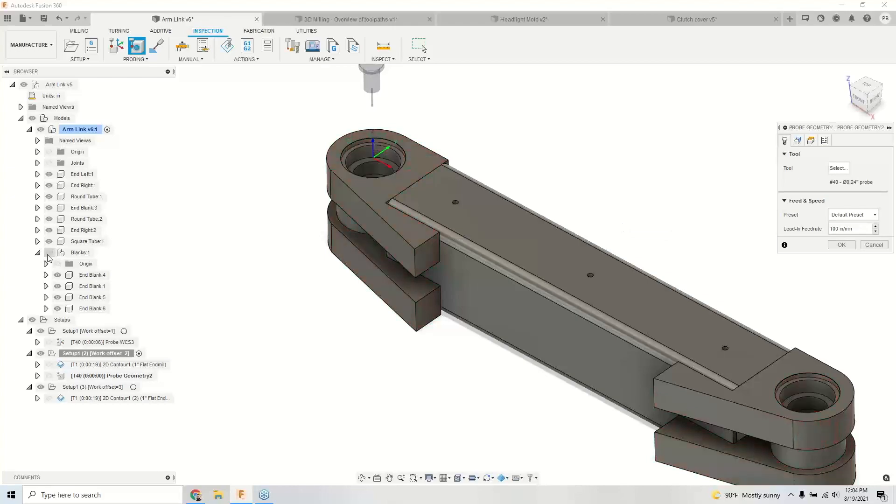
left_click(797, 140)
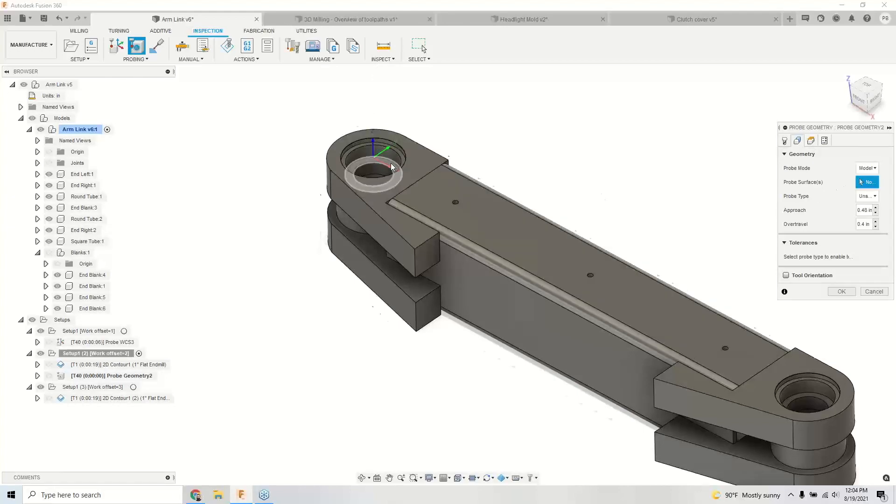
scroll(340, 155, "up", 5)
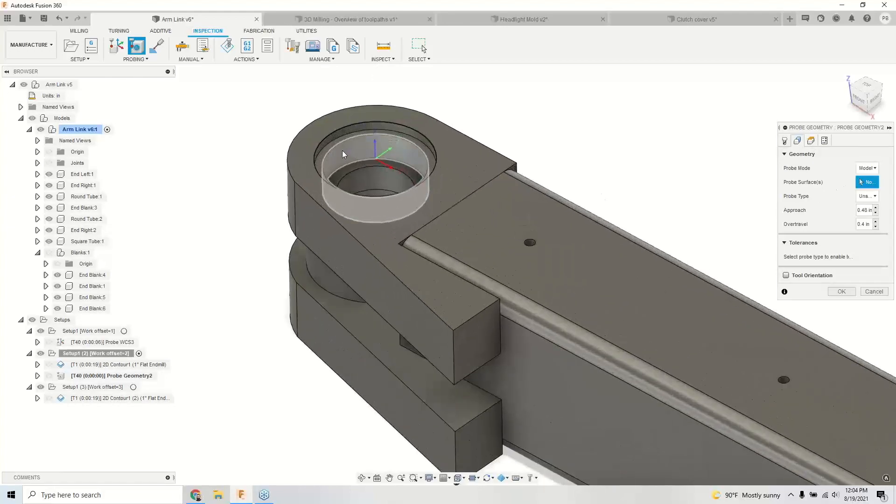
left_click(345, 156)
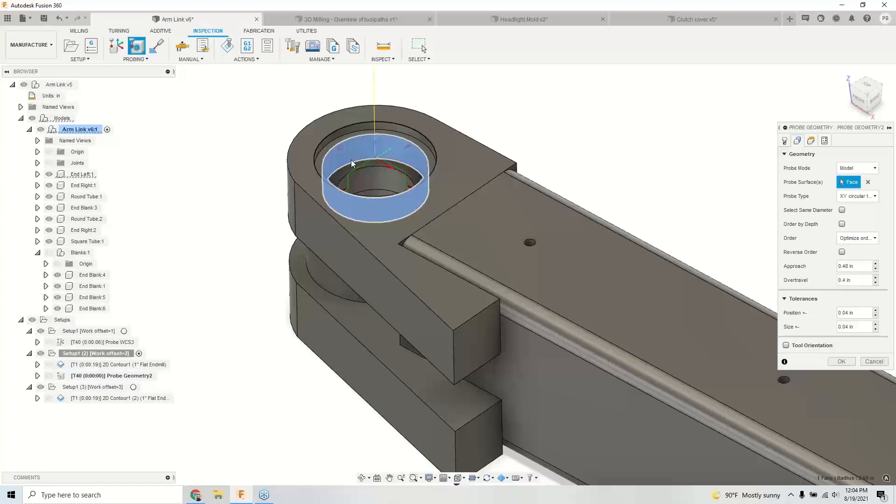
scroll(351, 163, "down", 1)
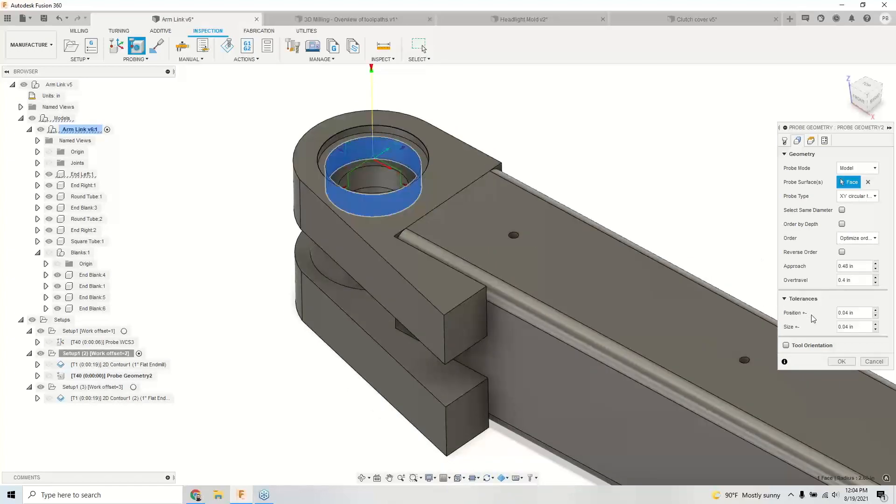
Step: Edit the size tolerance of the Probe Geometry operation and enable its Wrong Size action
triple_click(857, 327)
key("BackSpace")
left_click(823, 145)
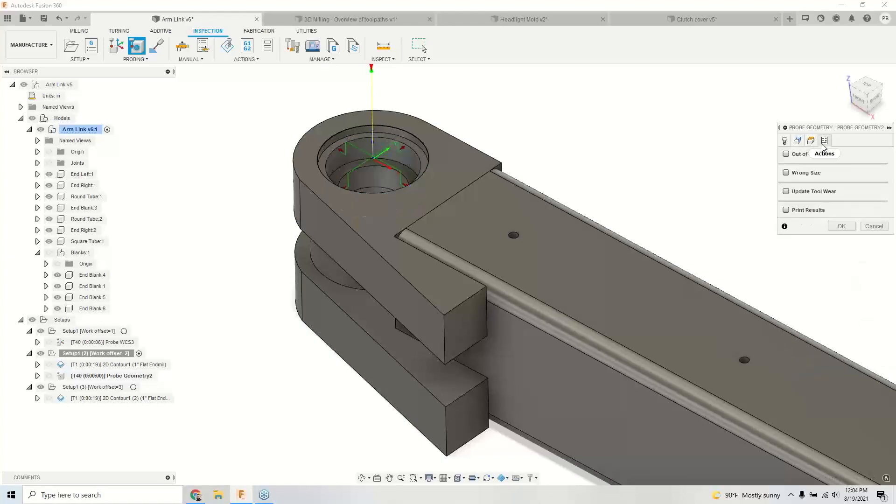
left_click(786, 173)
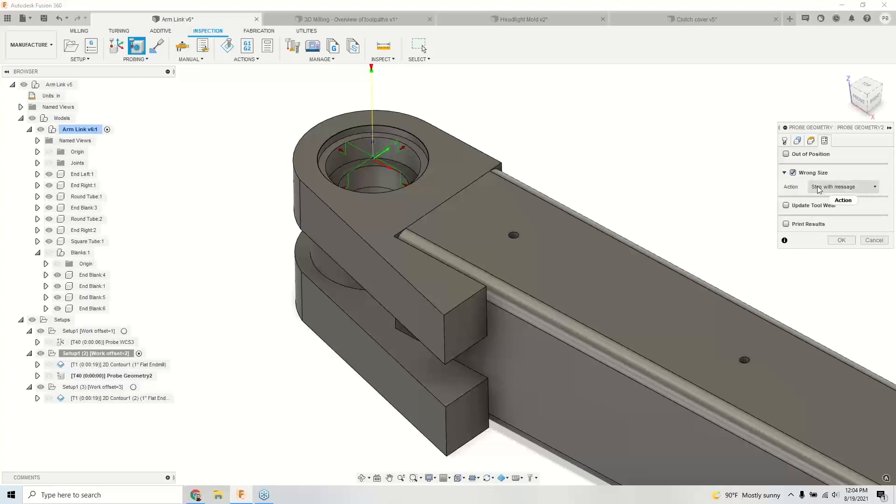
Step: Enable Update Tool Wear for the 2D Contour1 operation with a minimum update threshold of .00025 in, and accept the Probe Geometry operation
left_click(786, 205)
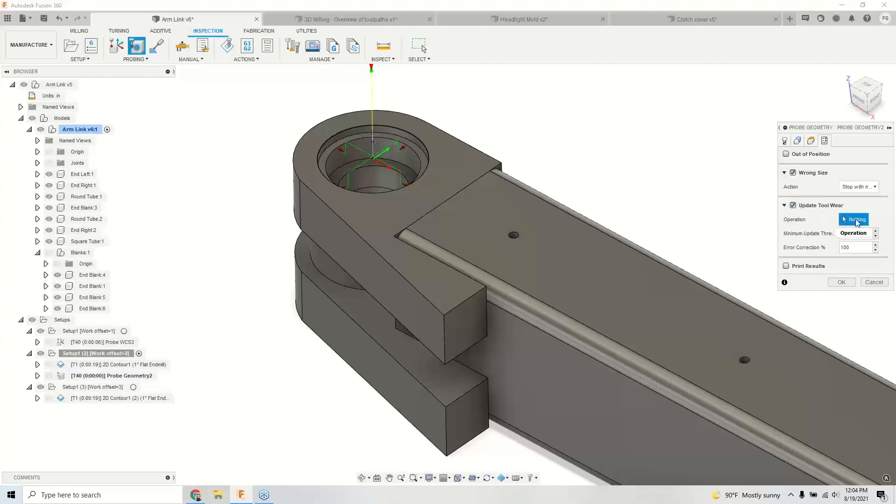
left_click(105, 365)
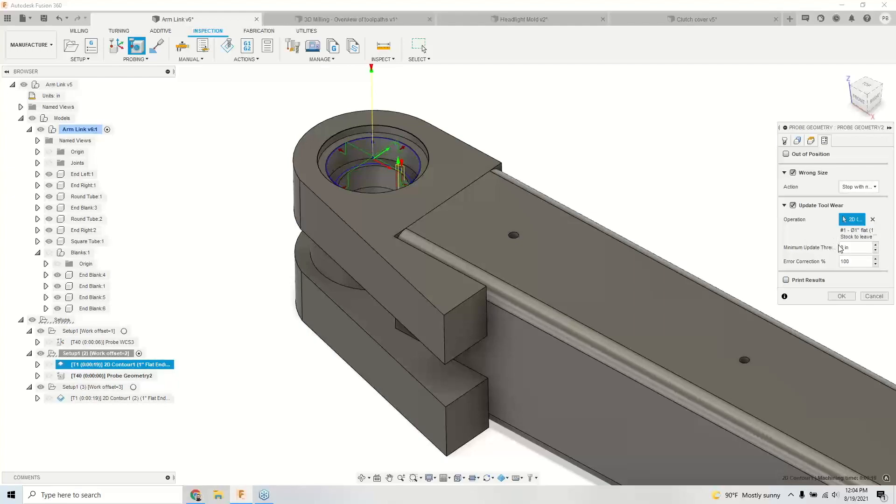
left_click(842, 247)
key("BackSpace")
type(".00025")
left_click(841, 297)
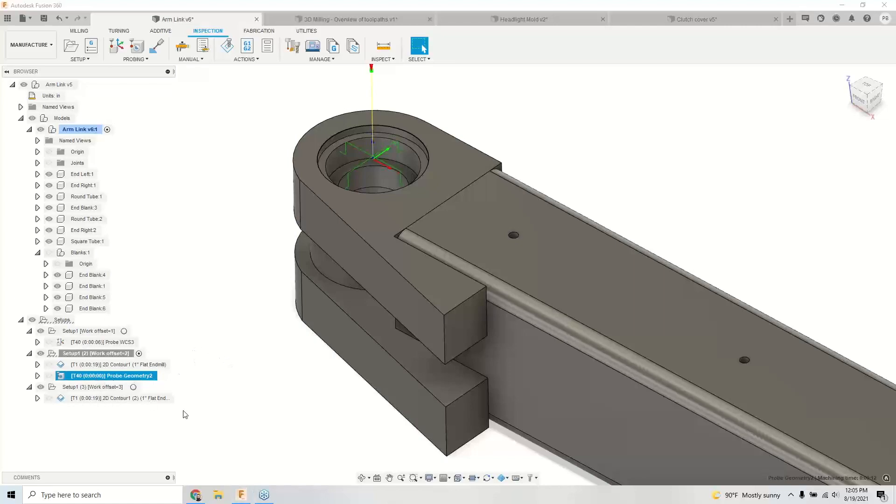
Step: Review Setup1, its Probe WCS toolpath, and the 2D Contour1 and Probe Geometry operations of Setup1 (2) on the arm link
left_click(86, 331)
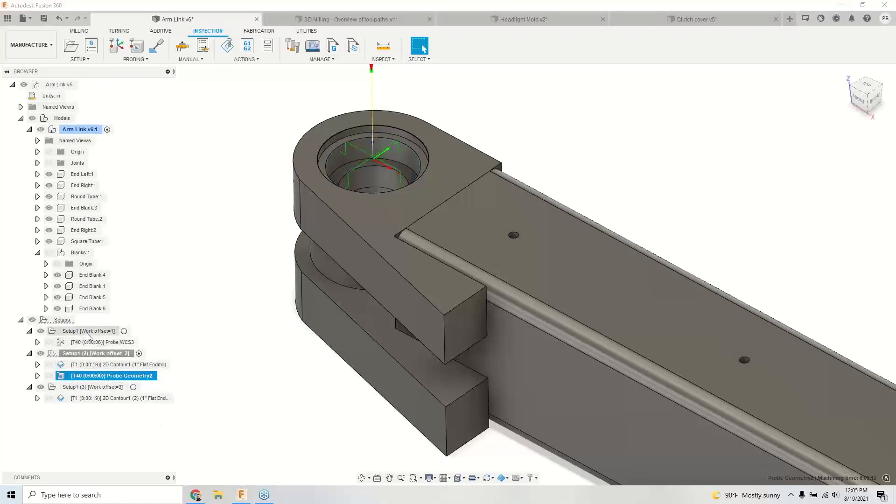
scroll(192, 187, "down", 5)
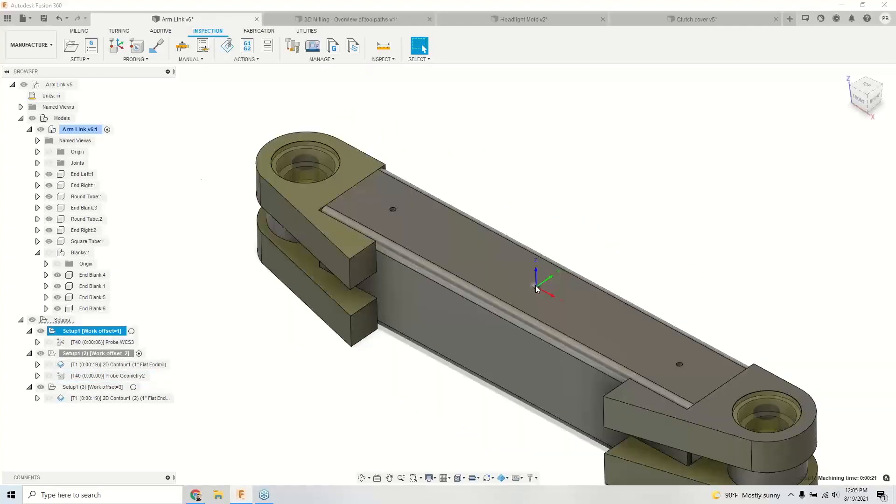
left_click(105, 342)
scroll(301, 156, "up", 3)
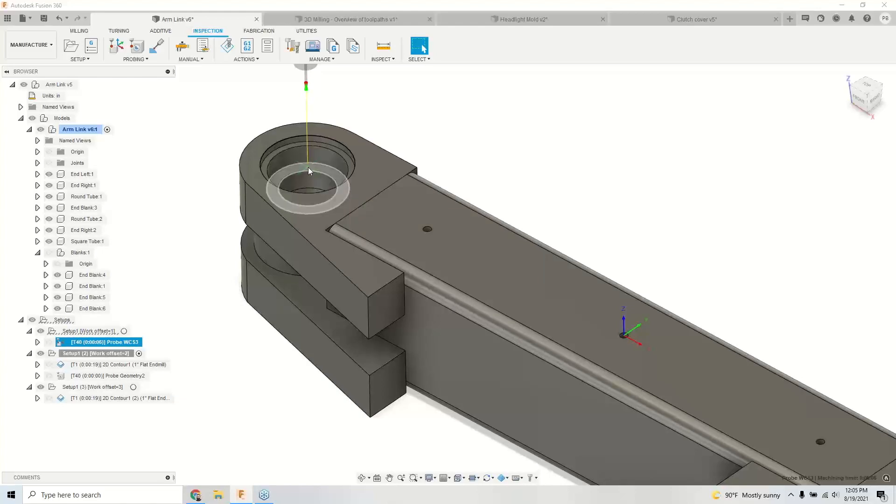
scroll(308, 168, "down", 2)
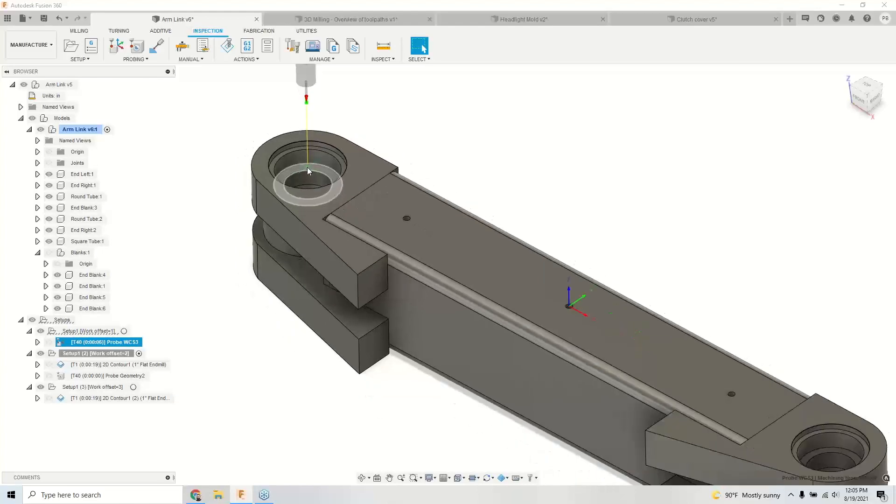
left_click(117, 364)
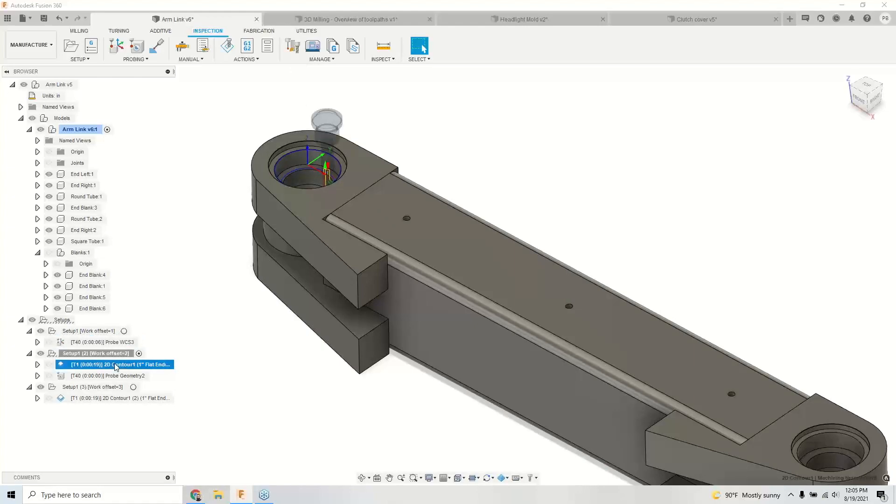
left_click(120, 375)
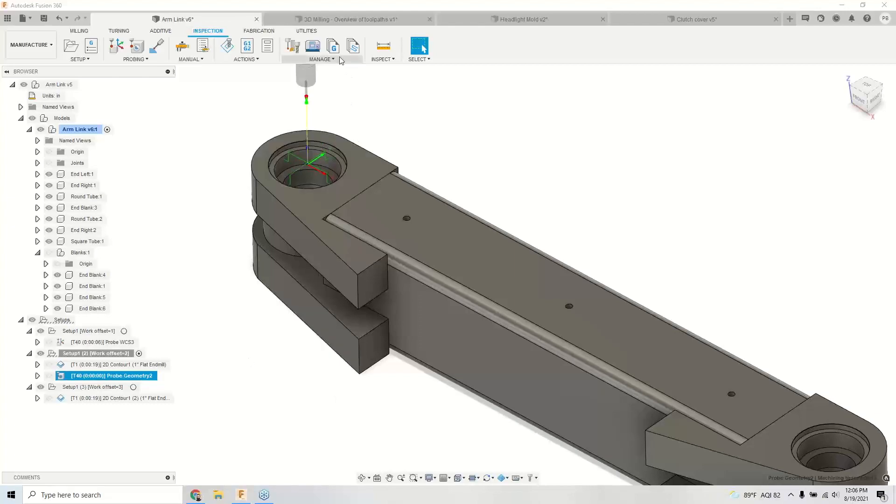
Step: Switch to the 3D Milling - Overview of toolpaths document and examine the clamped part and its long side face
left_click(329, 21)
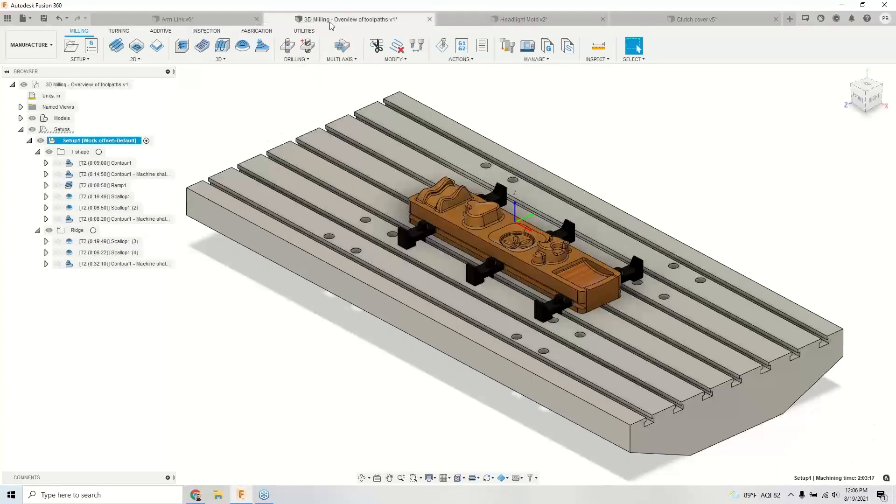
scroll(273, 151, "down", 2)
middle_click_drag(273, 152, 387, 208, "shift")
scroll(460, 270, "up", 5)
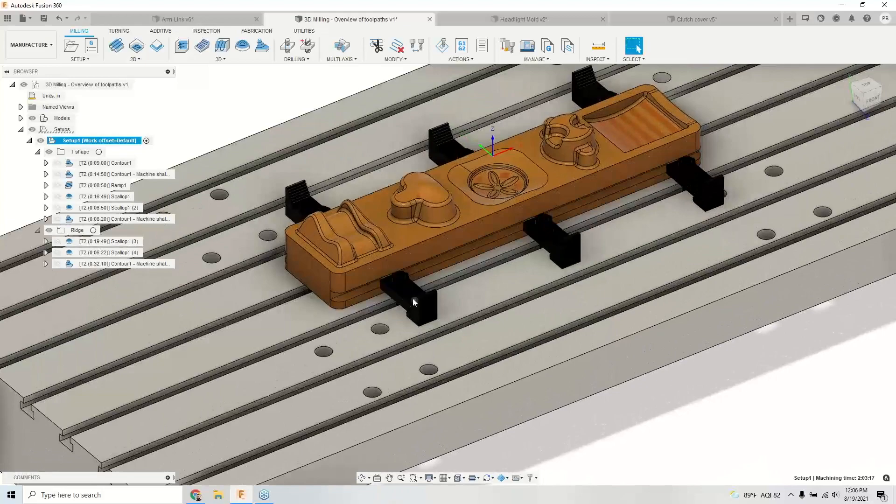
left_click(447, 246)
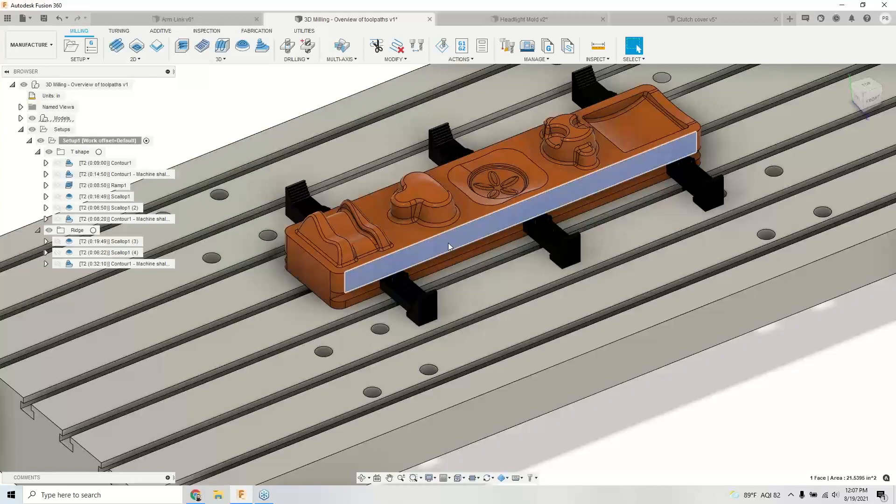
scroll(450, 250, "down", 1)
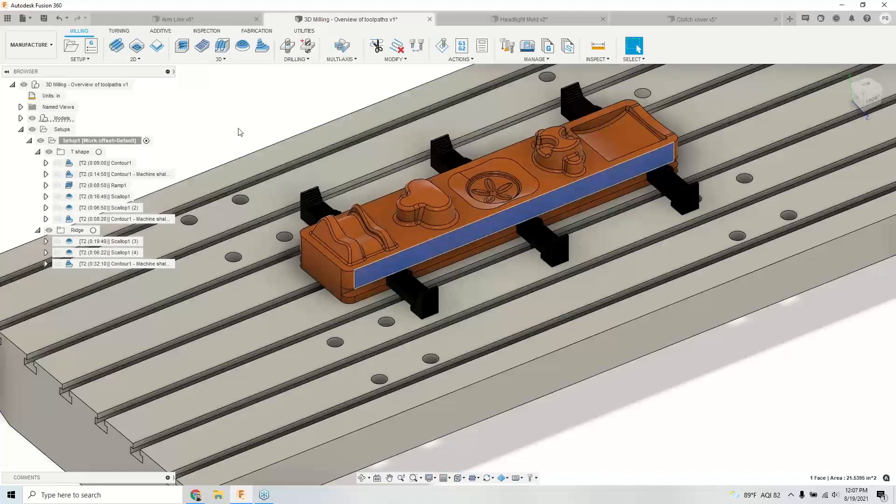
Step: Add a Part Alignment to Setup1 using the 3 axis method
left_click(205, 32)
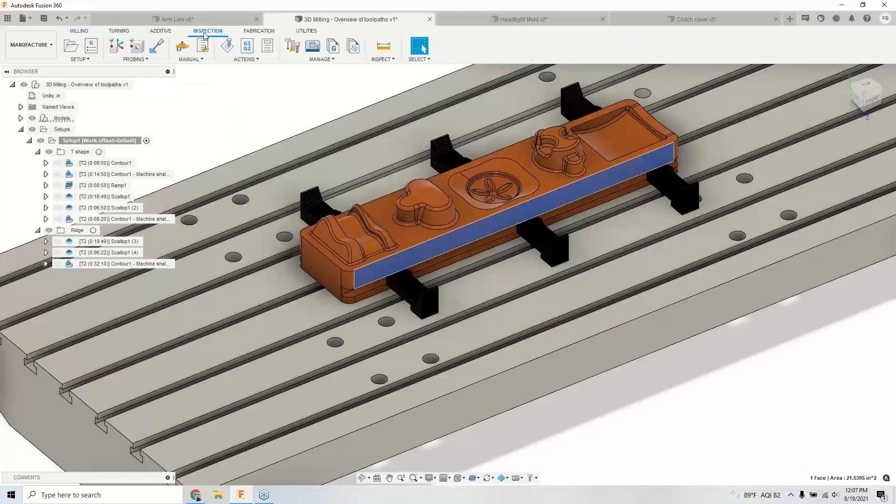
left_click(135, 59)
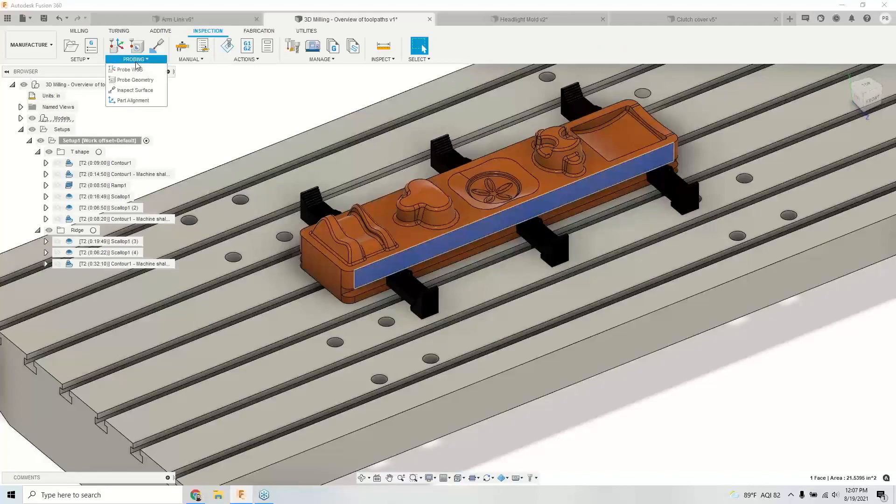
left_click(133, 100)
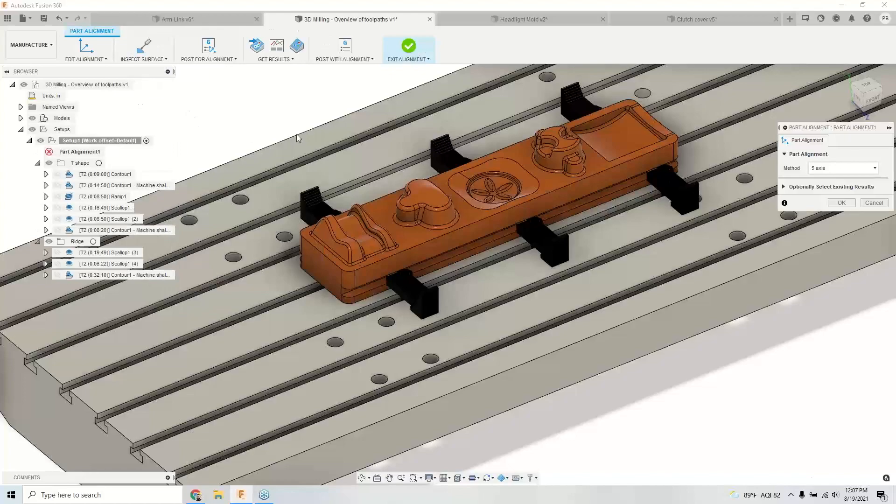
left_click(839, 171)
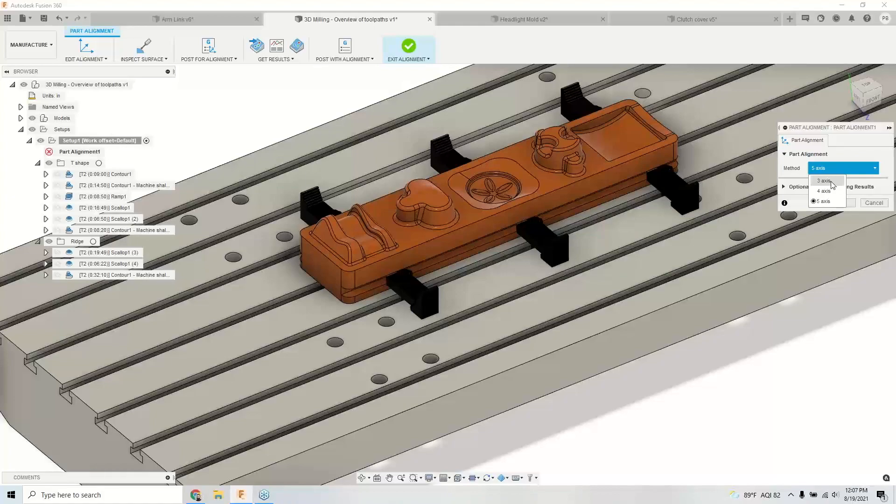
left_click(824, 181)
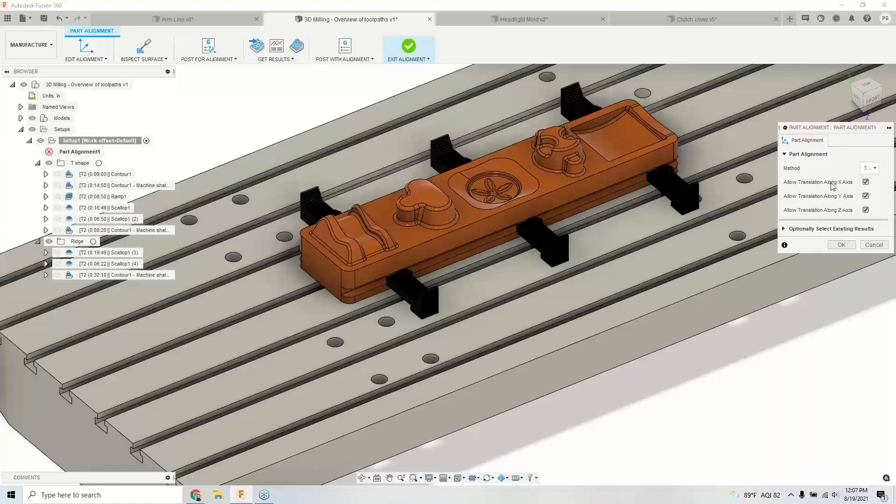
left_click(841, 244)
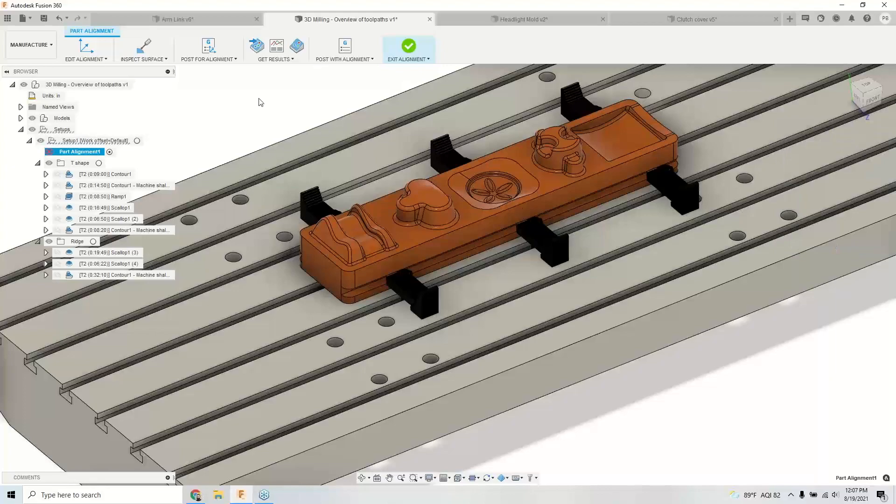
Step: Start an Inspect Surface operation and place three points on the part's short end face and four along its long side face
left_click(144, 45)
scroll(305, 260, "up", 3)
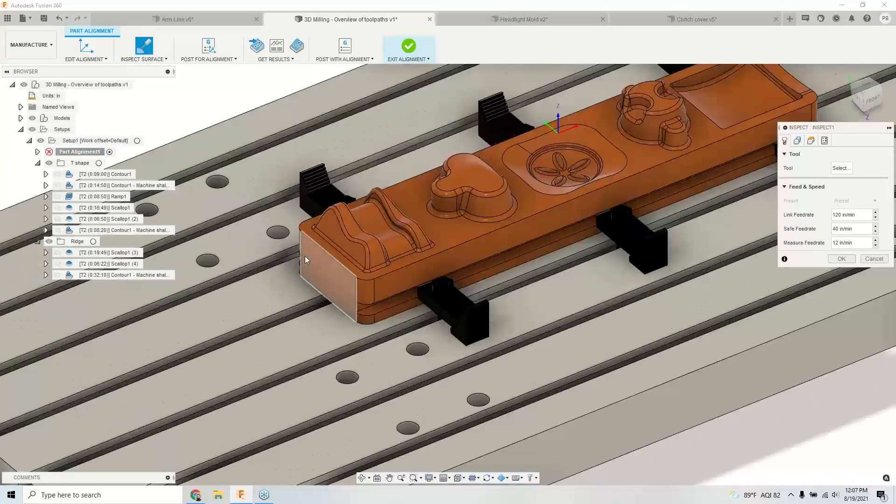
scroll(304, 255, "up", 1)
left_click(312, 250)
left_click(327, 264)
left_click(345, 282)
left_click(407, 293)
left_click(466, 274)
left_click(526, 254)
left_click(607, 223)
scroll(578, 230, "up", 1)
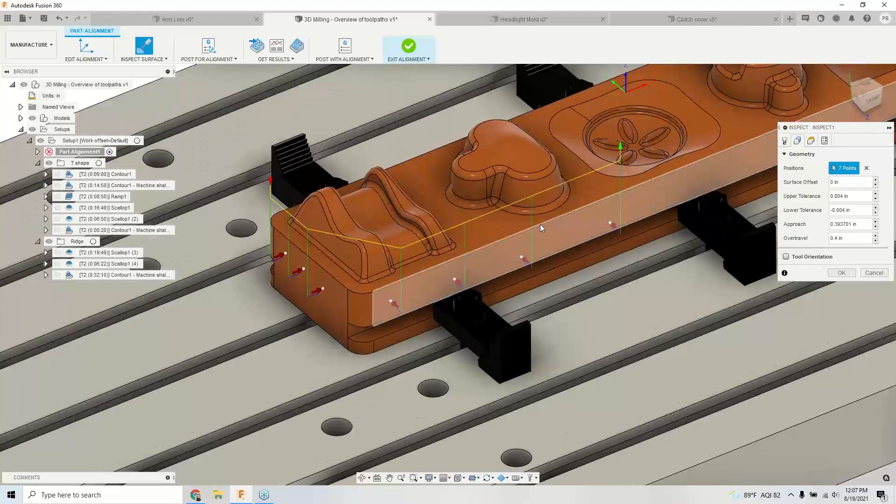
Step: Add eight more inspection points on the rounded three-lobed boss and the flat surface around it
scroll(540, 228, "up", 2)
left_click(474, 223)
left_click(431, 218)
left_click(400, 180)
left_click(464, 131)
left_click(507, 129)
left_click(500, 95)
middle_click_drag(511, 138, 507, 124, "shift")
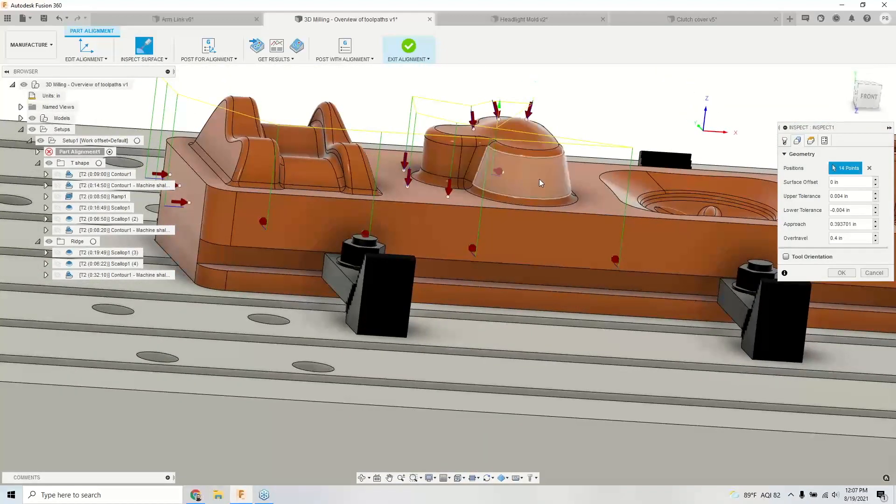
left_click(539, 178)
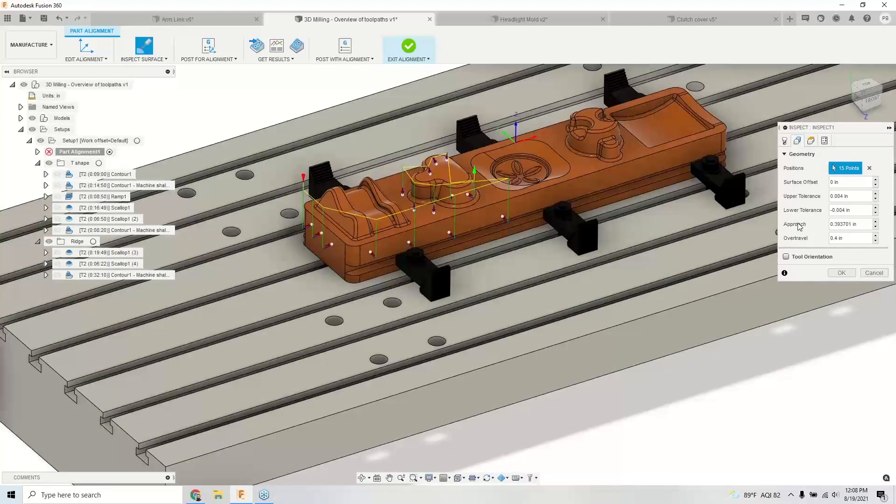
Step: Assign the #40 Ø0.24" probe to the Inspect Surface operation, accept it, and exit the part alignment
left_click(841, 273)
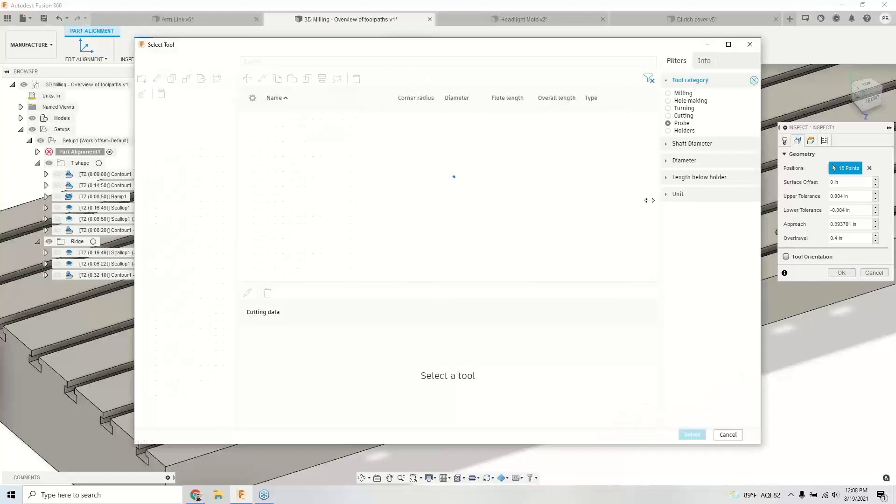
left_click(185, 279)
left_click(303, 133)
left_click(692, 434)
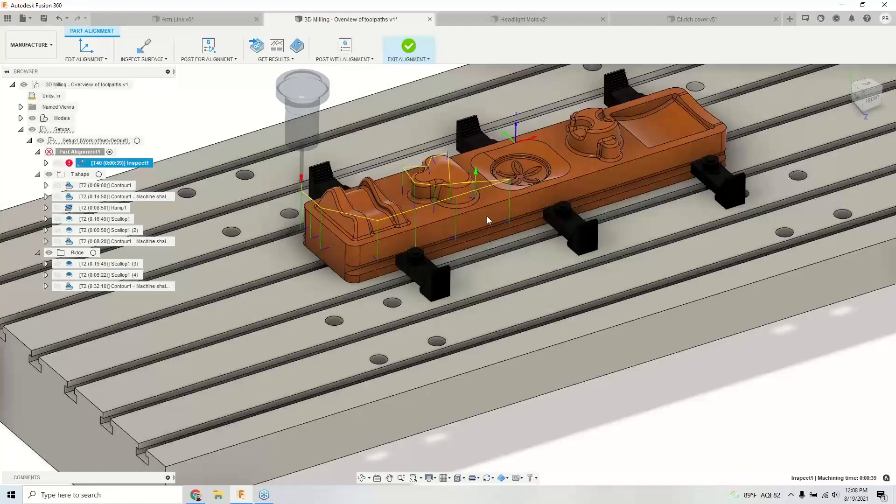
scroll(438, 212, "down", 2)
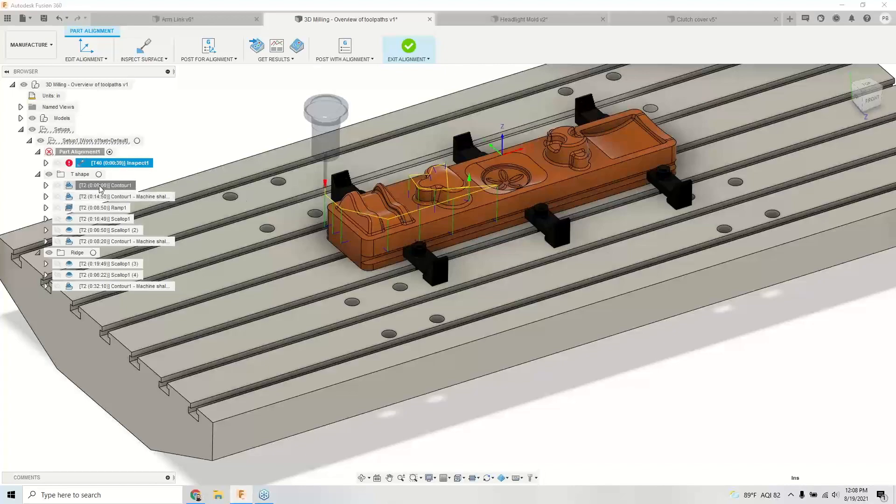
key("Escape")
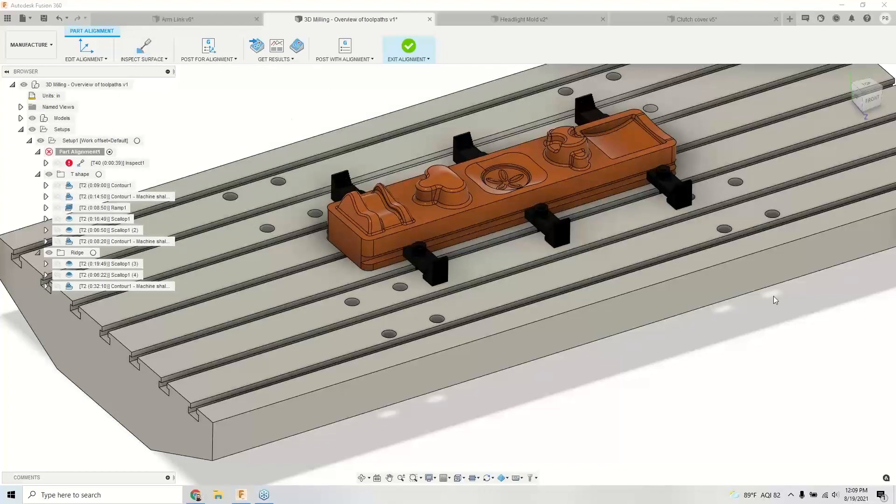
left_click(409, 46)
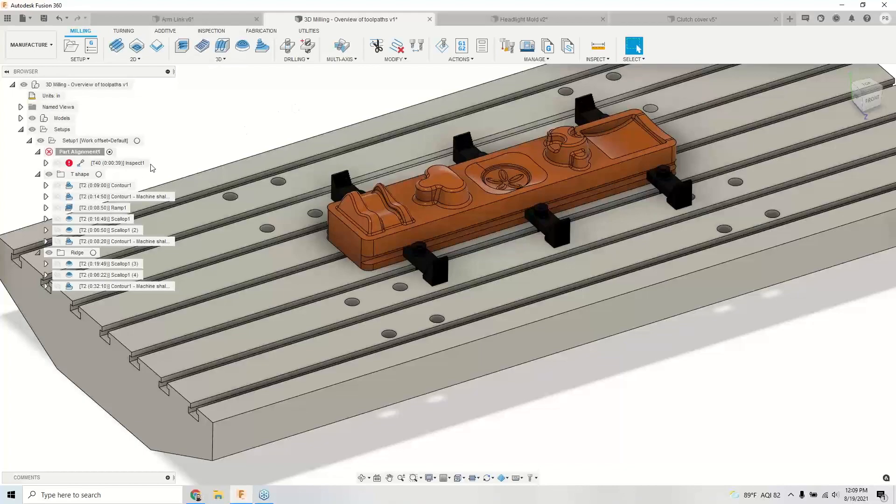
Step: Start a second Inspect Surface operation and place three inspection points on the flat surface beside the three-lobed boss
middle_click_drag(177, 142, 321, 109, "shift")
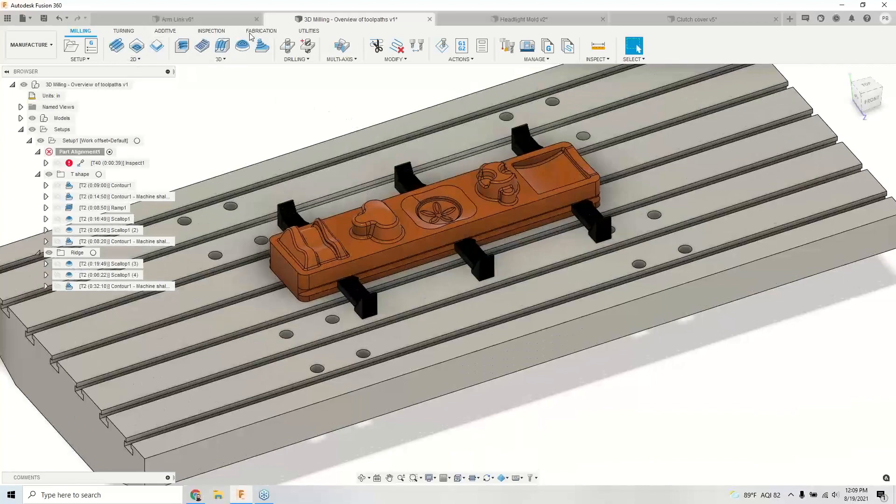
left_click(213, 32)
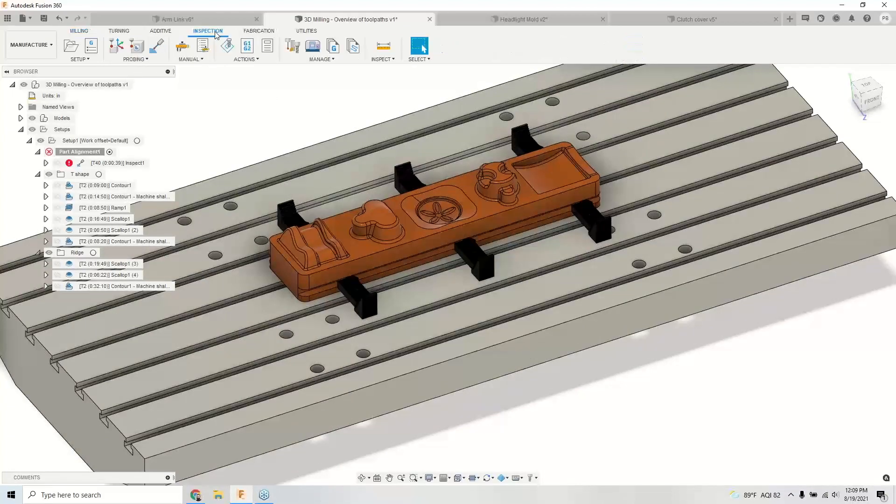
left_click(144, 59)
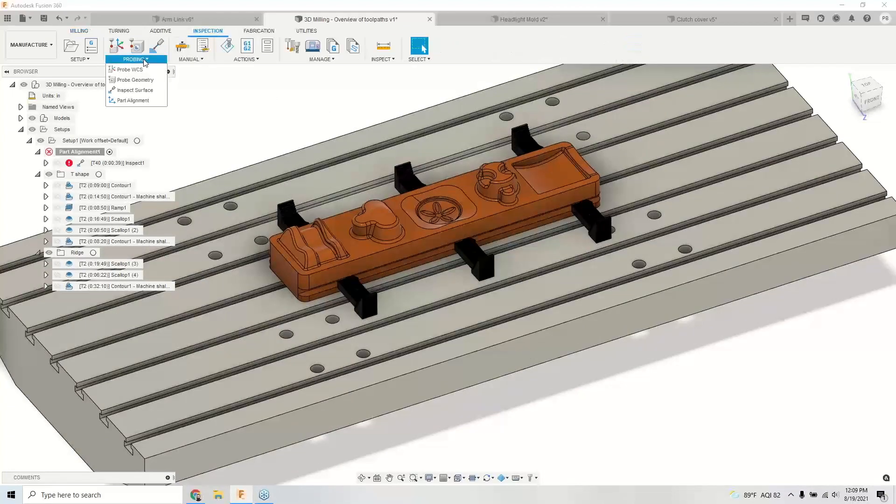
left_click(140, 90)
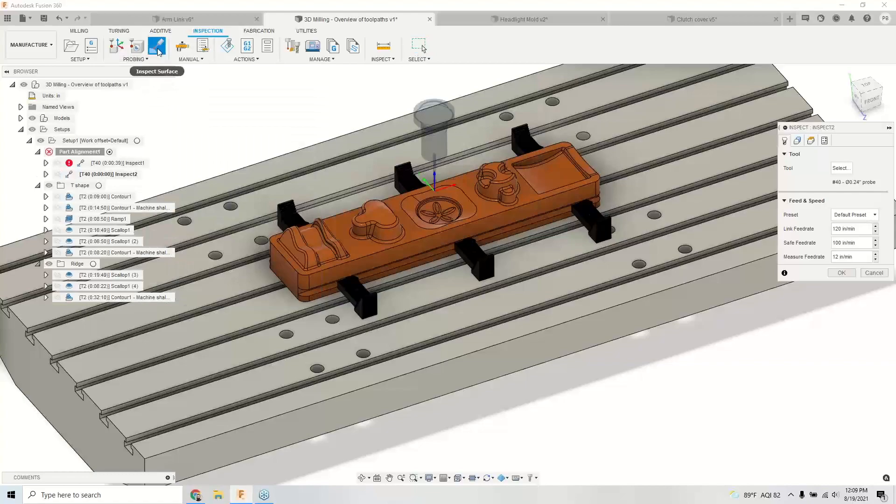
middle_click_drag(254, 116, 256, 112, "shift")
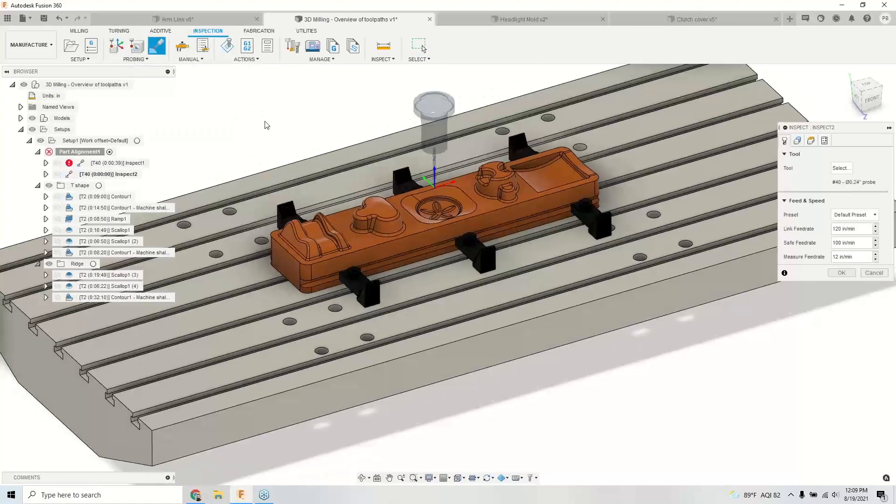
scroll(371, 246, "up", 4)
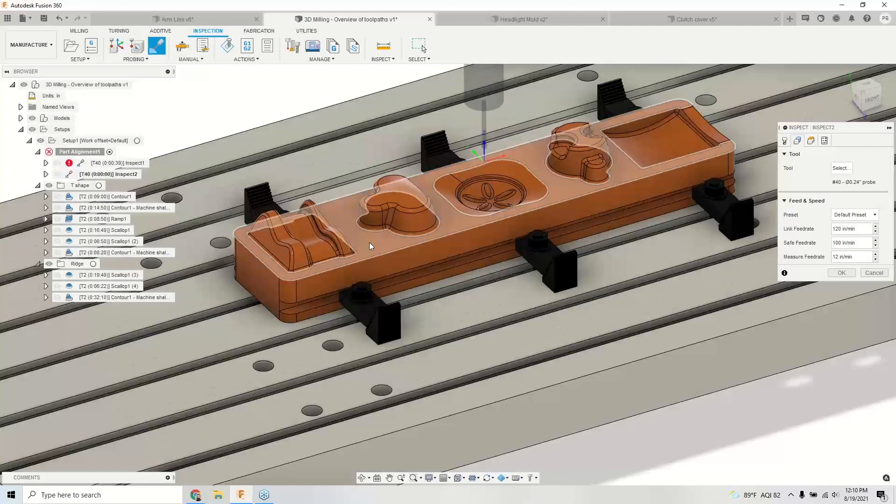
left_click(369, 244)
left_click(353, 235)
left_click(340, 214)
Step: Add eight more inspection points across the top and side faces of the three-lobed boss
scroll(369, 221, "up", 2)
left_click(383, 192)
left_click(414, 195)
left_click(411, 171)
left_click(484, 218)
left_click(460, 197)
middle_click_drag(468, 212, 336, 244, "shift")
left_click(452, 211)
left_click(434, 220)
left_click(413, 221)
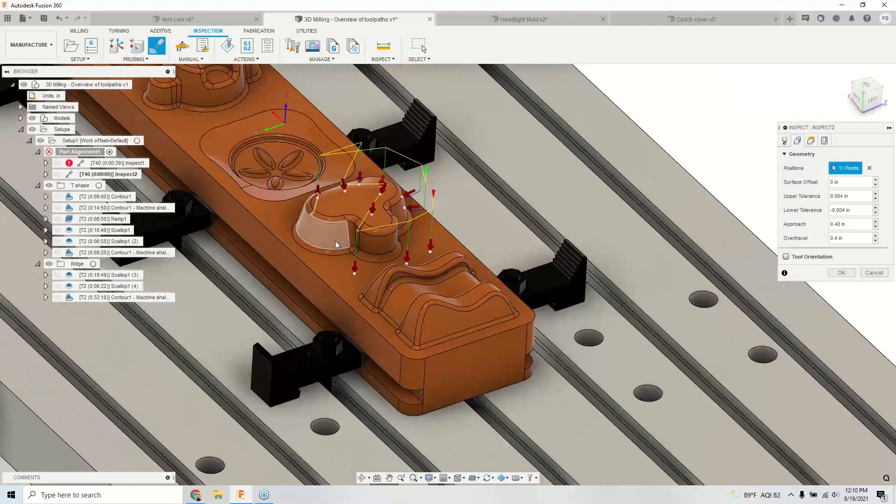
Step: Add three inspection points around the boss's remaining sloped side and accept the Inspect Surface operation
scroll(335, 244, "up", 3)
left_click(331, 239)
left_click(308, 233)
left_click(293, 214)
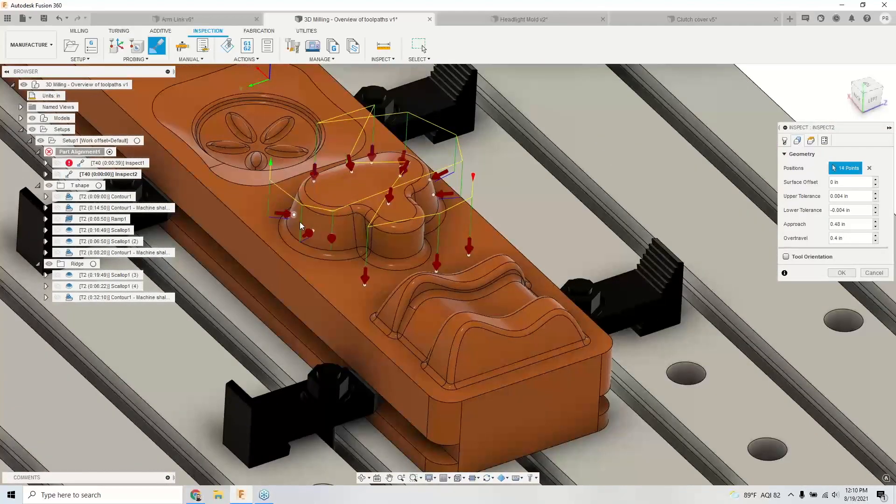
middle_click_drag(300, 226, 311, 250, "shift")
scroll(399, 253, "down", 3)
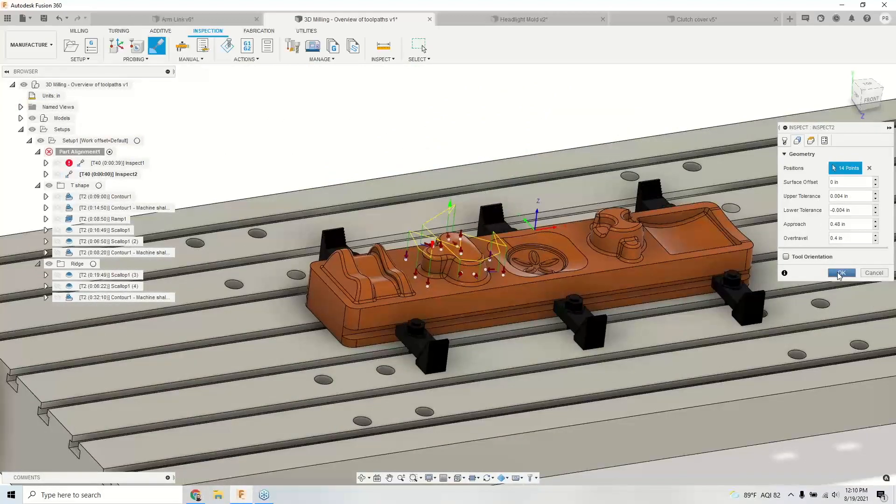
left_click(839, 274)
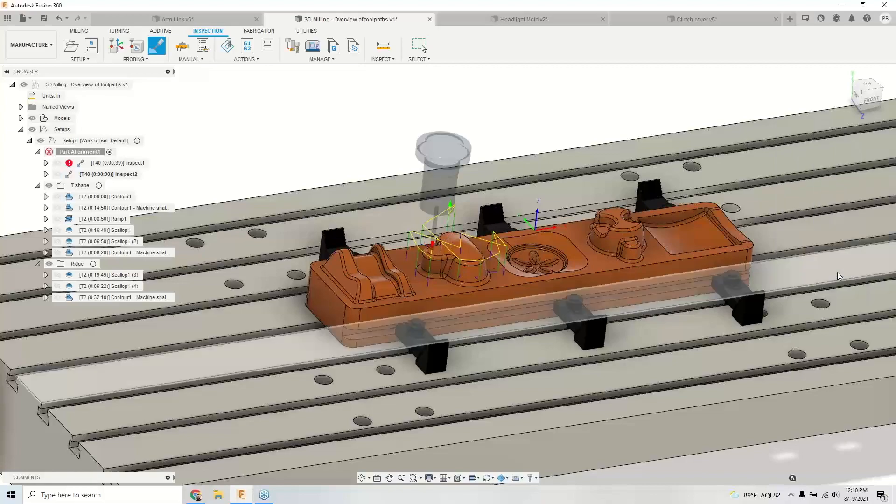
Step: Review the Inspect2 probing path on the boss and look up the command for importing inspection results
scroll(386, 162, "down", 2)
middle_click_drag(360, 164, 364, 166, "shift")
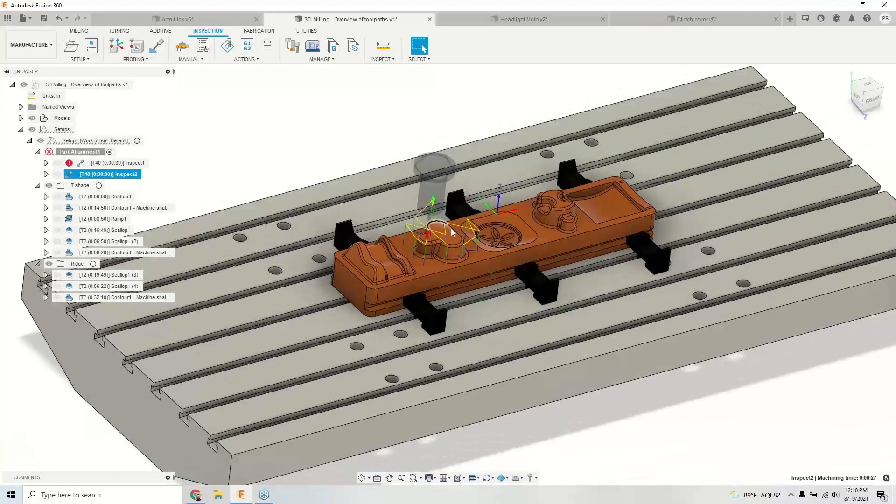
scroll(469, 259, "up", 5)
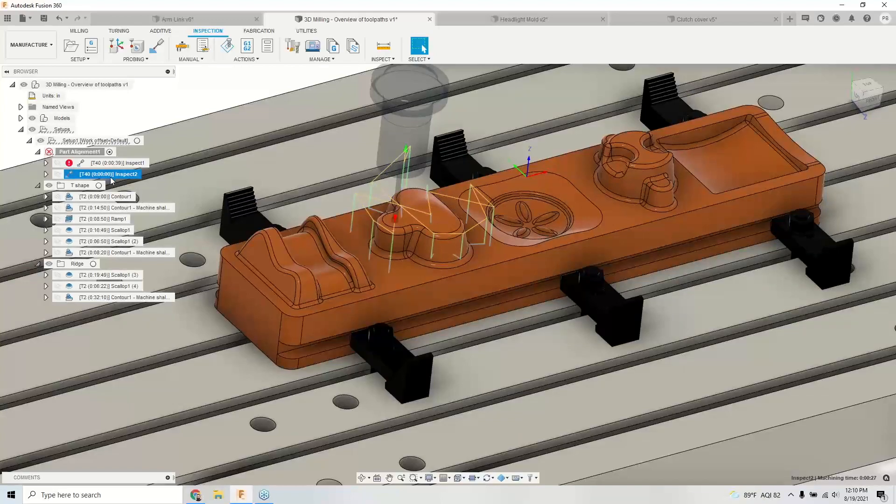
left_click(243, 59)
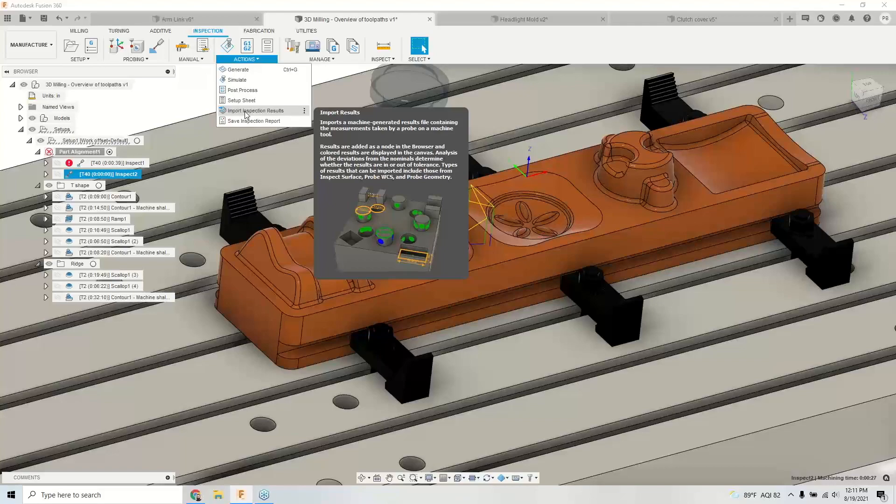
left_click(181, 84)
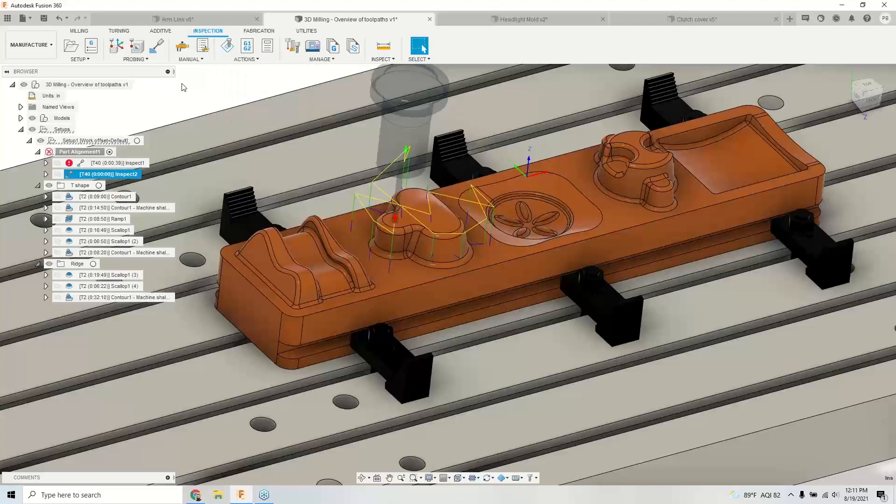
left_click(114, 174)
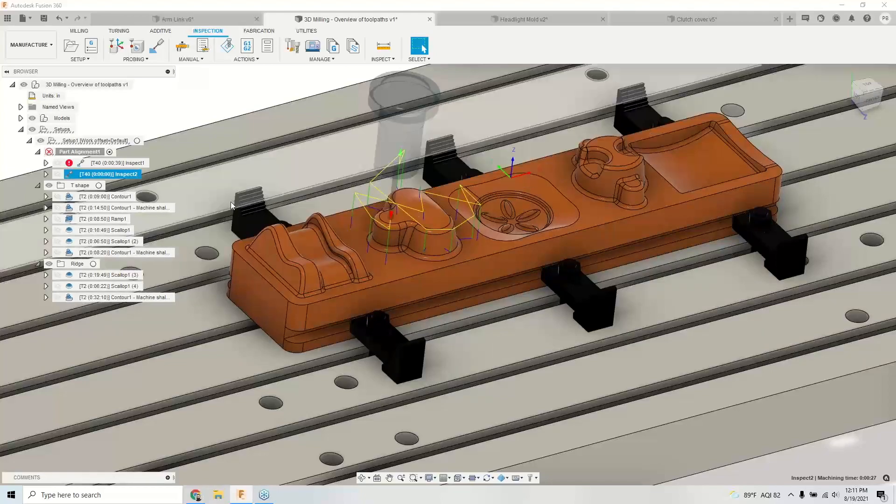
left_click(245, 59)
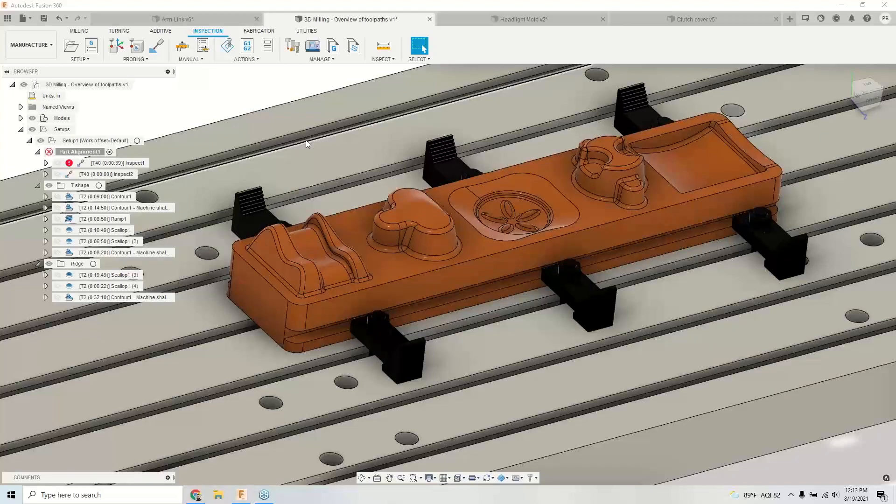
Step: Examine the part's side and features, and the Contour1 toolpath on the three-lobed boss
scroll(379, 219, "up", 3)
middle_click_drag(423, 206, 399, 174, "shift")
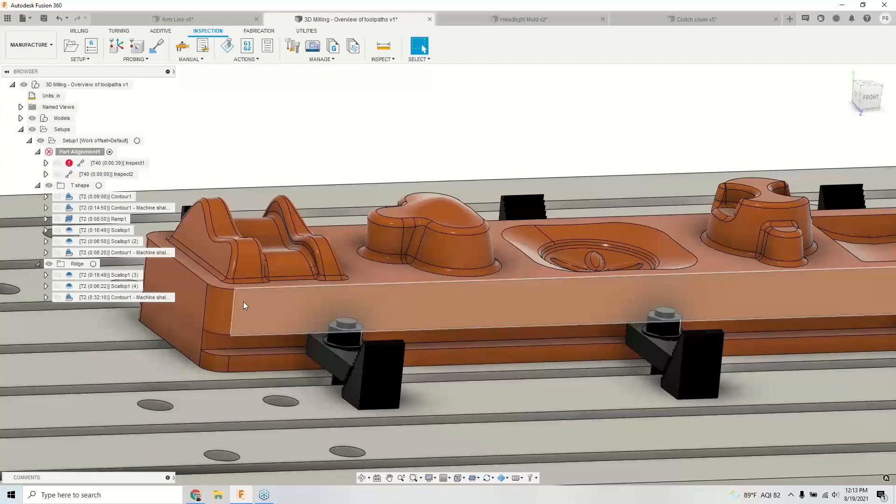
scroll(243, 301, "up", 1)
middle_click_drag(246, 301, 280, 306, "shift")
scroll(370, 202, "down", 1)
middle_click_drag(371, 201, 411, 235, "shift")
scroll(511, 246, "down", 2)
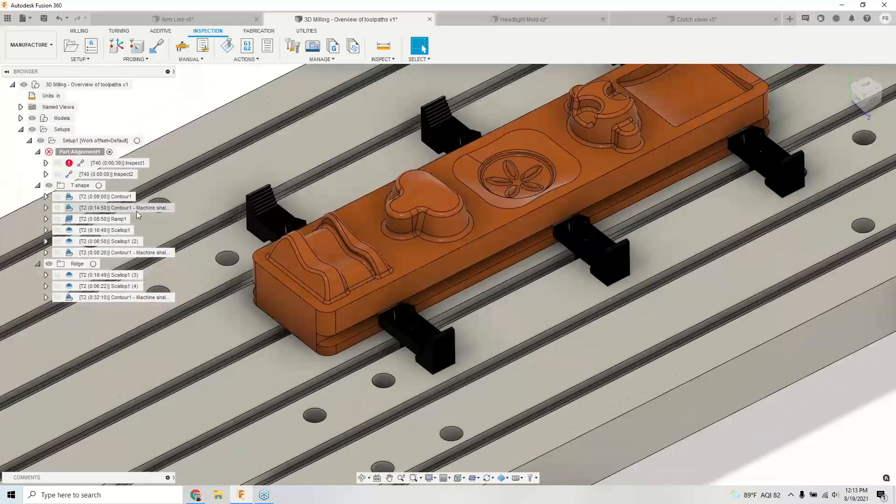
left_click(108, 197)
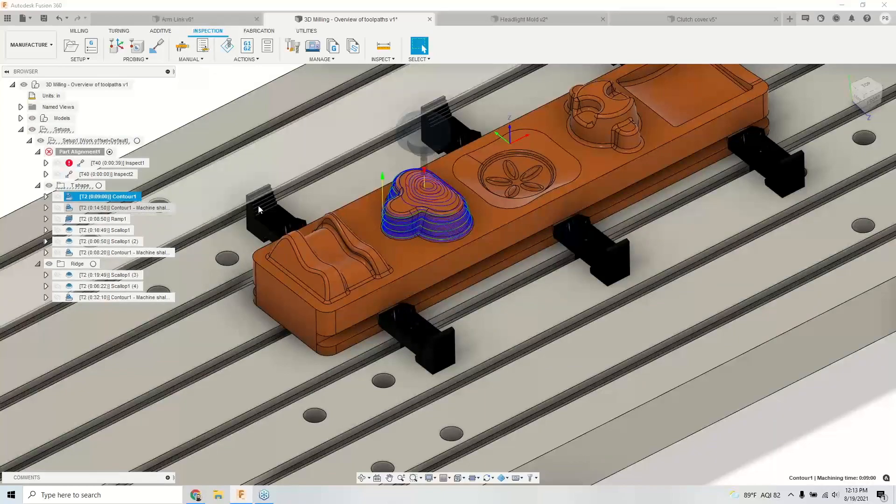
scroll(403, 198, "up", 3)
middle_click_drag(405, 199, 405, 189, "shift")
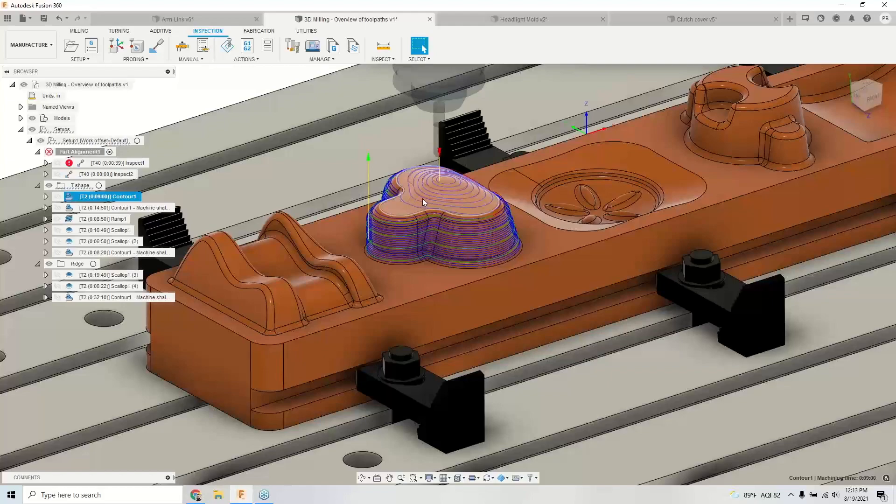
scroll(437, 199, "up", 3)
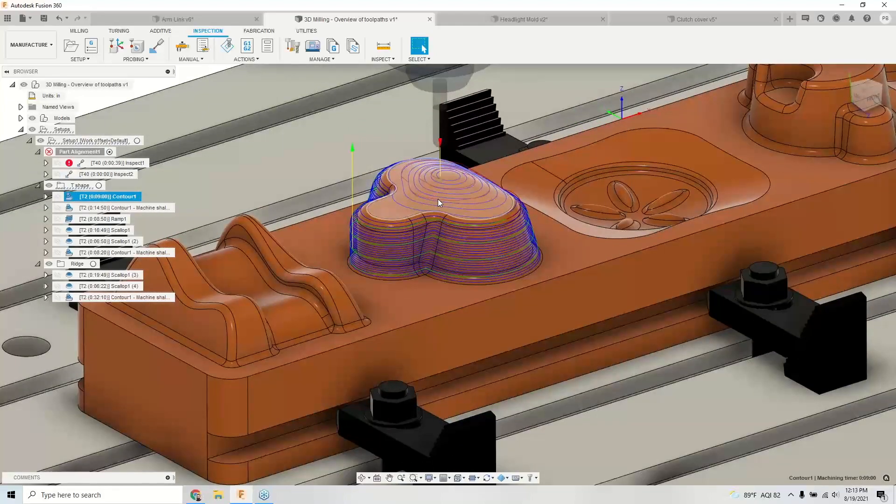
middle_click_drag(438, 198, 432, 192, "shift")
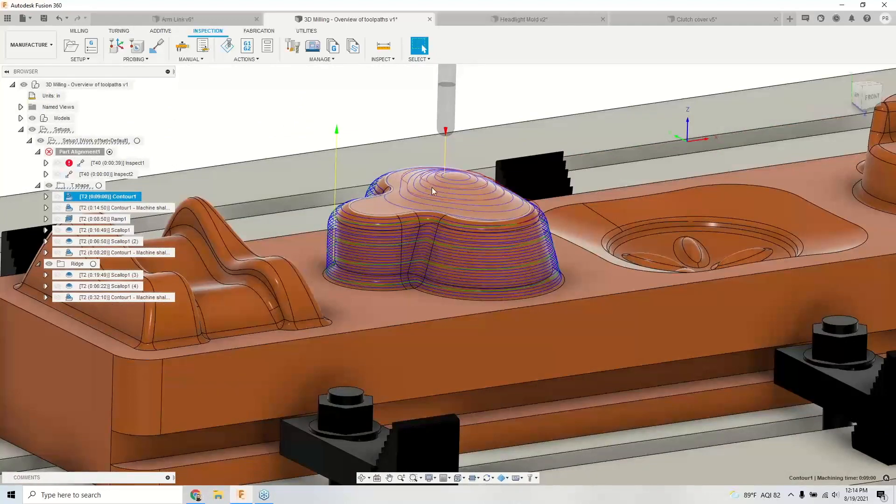
Step: Examine how the Contour1 - Machine shallow areas toolpath covers the top and sides of the boss
left_click(107, 209)
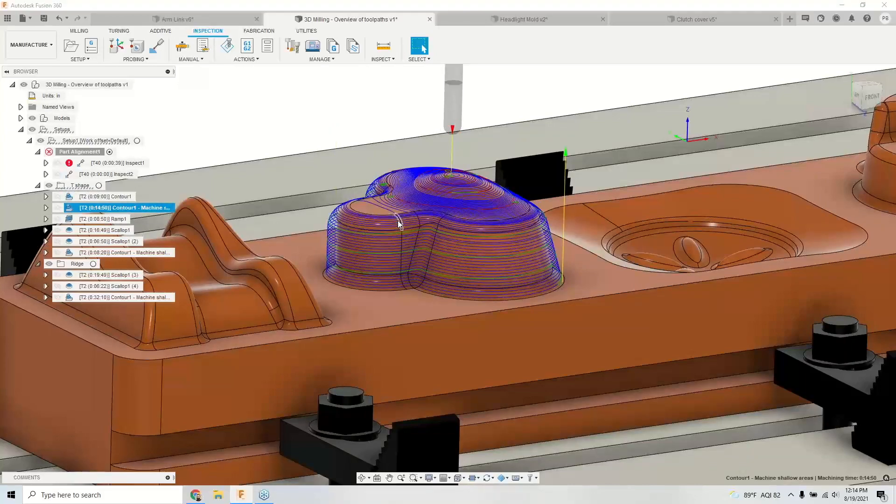
middle_click_drag(396, 222, 377, 201, "shift")
scroll(388, 212, "up", 5)
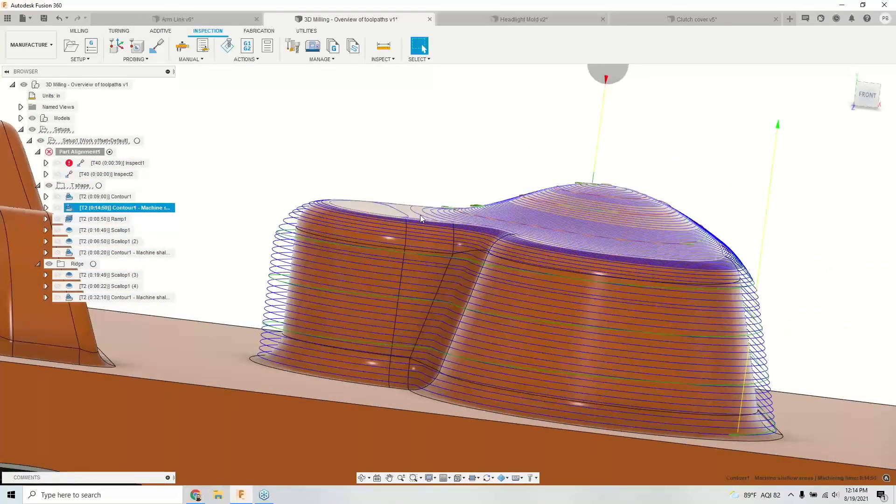
middle_click_drag(412, 214, 427, 223, "shift")
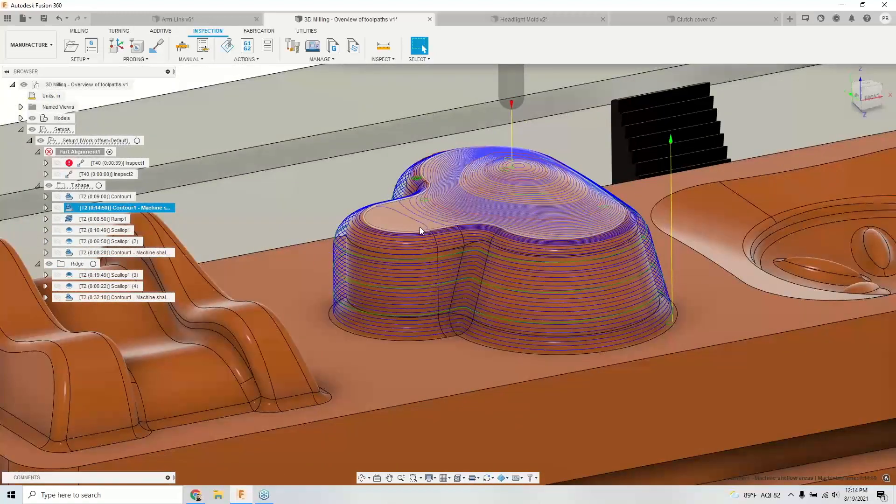
Step: Compare the Scallop1 and Scallop1 (2) toolpaths on the boss, including the passes around its base fillet
left_click(130, 232)
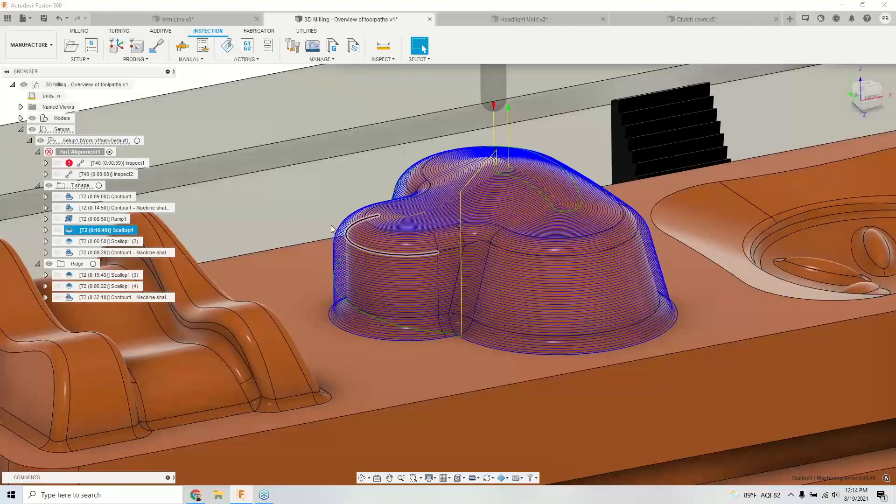
left_click(118, 242)
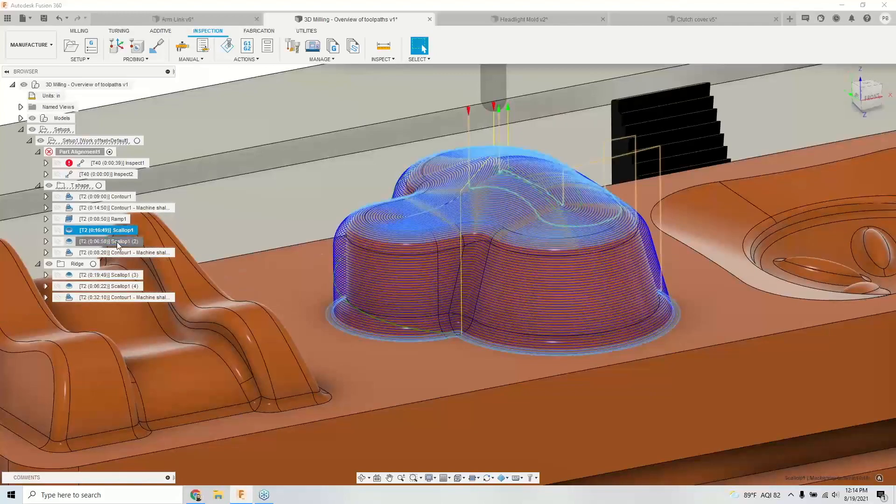
middle_click_drag(326, 250, 398, 279, "shift")
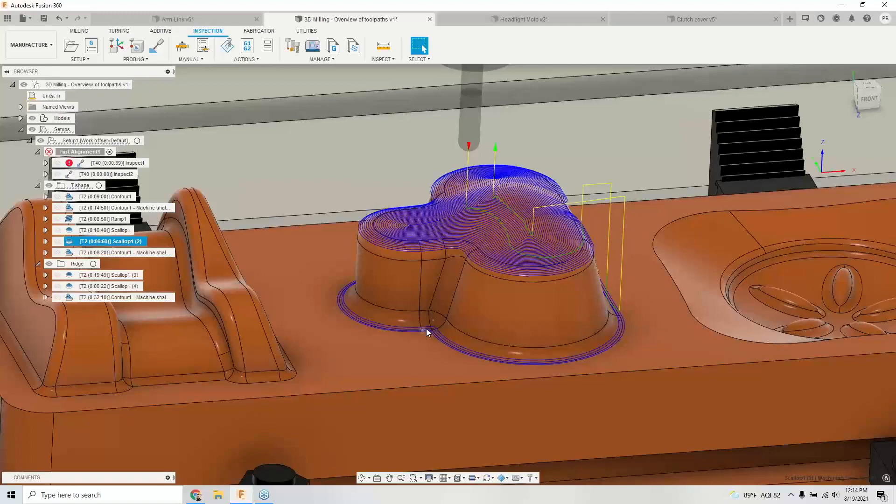
mouse_move(522, 320)
middle_mouse_down("shift")
mouse_move(496, 320)
mouse_move(508, 318)
middle_mouse_up("shift")
scroll(653, 350, "up", 3)
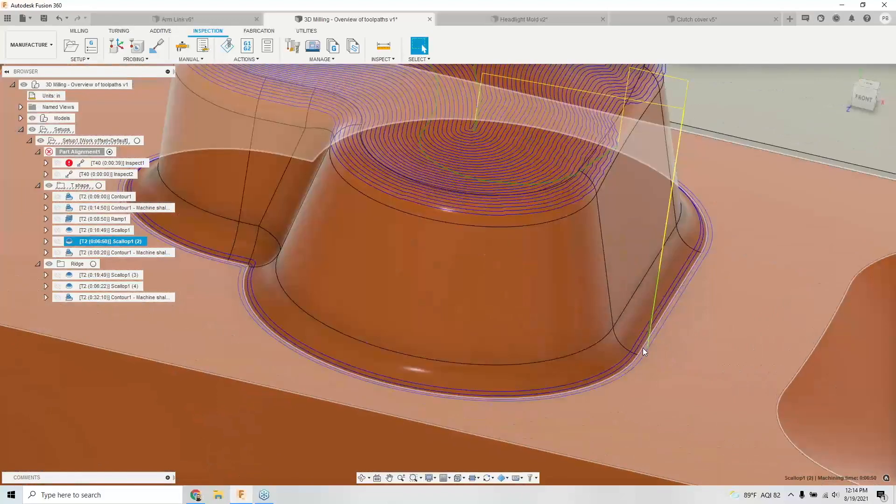
middle_click_drag(648, 348, 610, 186, "shift")
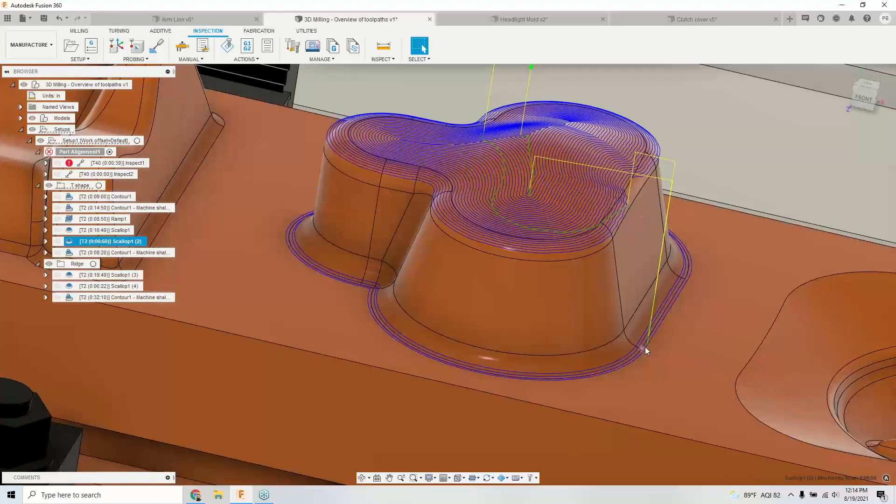
scroll(645, 346, "down", 1)
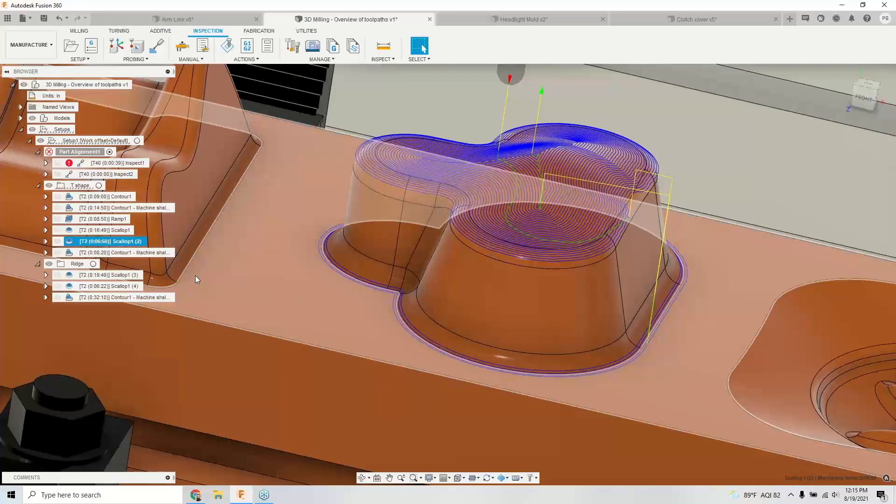
Step: View the T shape folder's last contour toolpath, and open the Scallop1 (2) settings and close them without changes
left_click(119, 252)
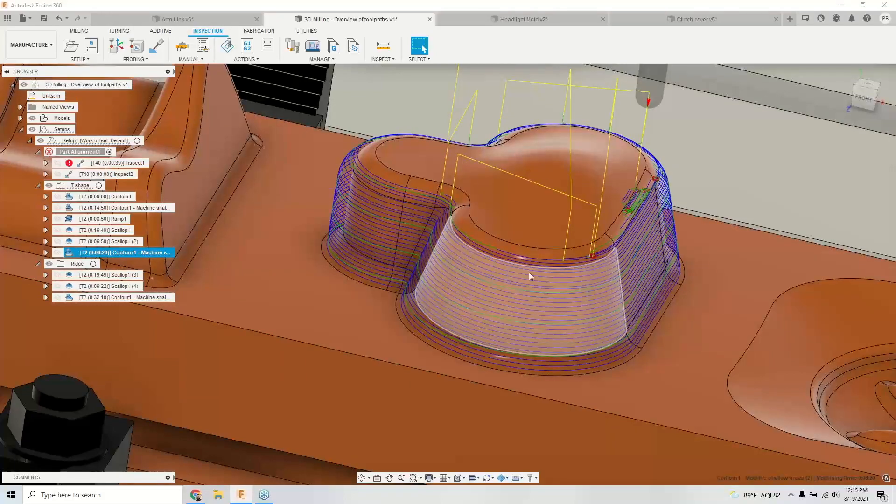
right_click(111, 242)
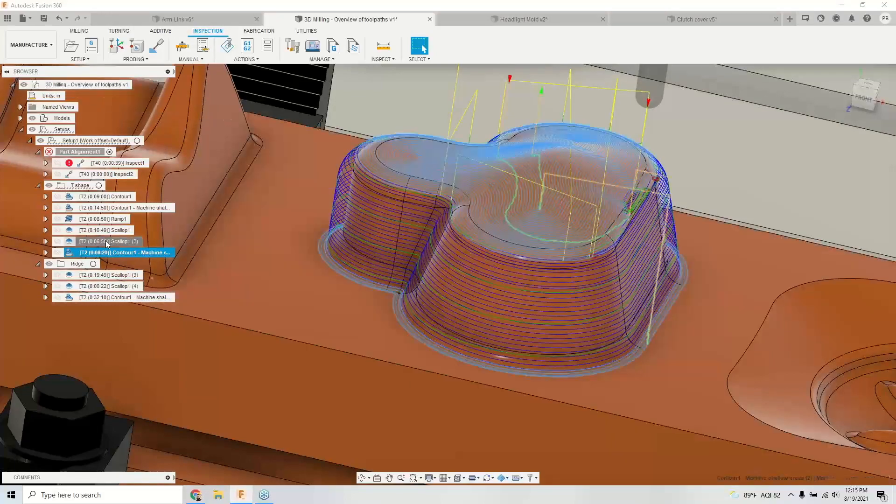
left_click(135, 7)
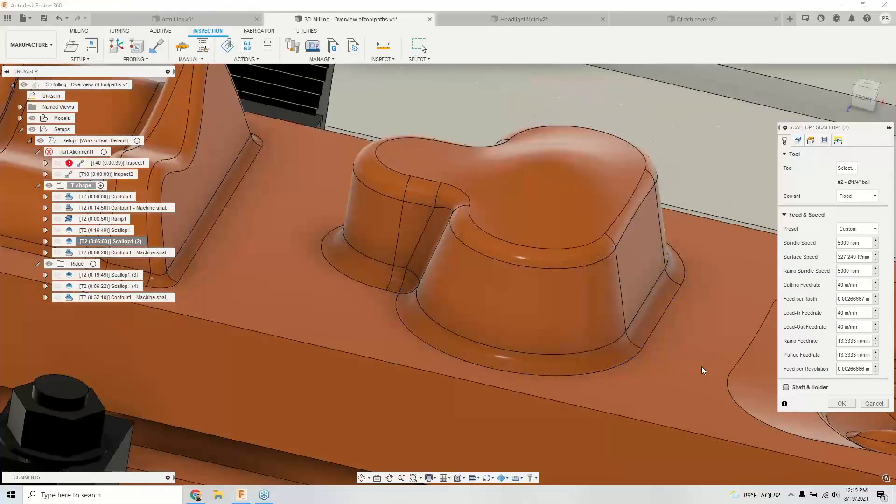
left_click(873, 403)
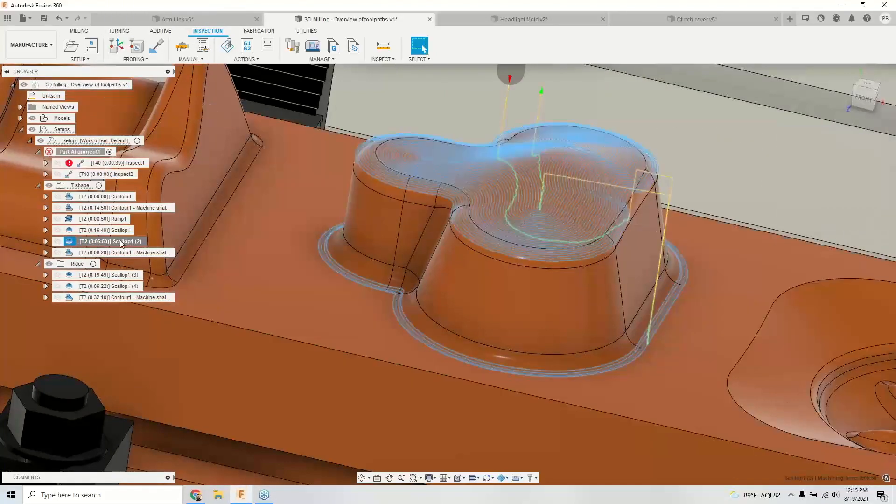
Step: Duplicate the Scallop1 (2) toolpath and move the copy after the T shape folder's last contour toolpath
right_click(112, 241)
left_click(151, 216)
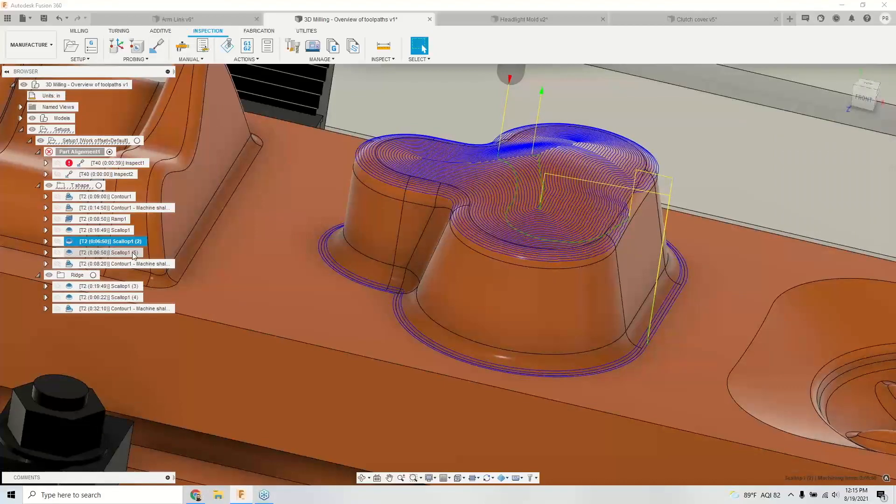
mouse_move(111, 257)
left_mouse_down()
mouse_move(139, 268)
mouse_move(107, 265)
left_mouse_up()
Step: Set the copied scallop's top height from a selection, using the corner point on the upper edge of the boss's side wall
right_click(111, 264)
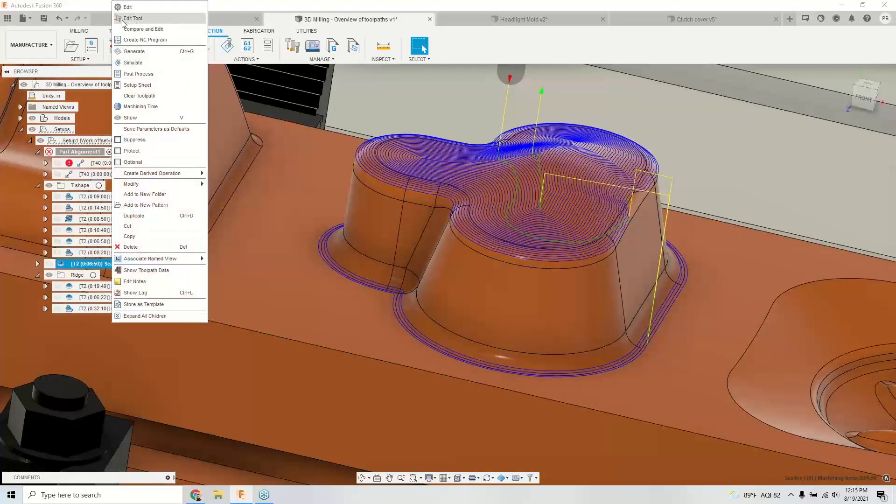
left_click(125, 7)
left_click(811, 140)
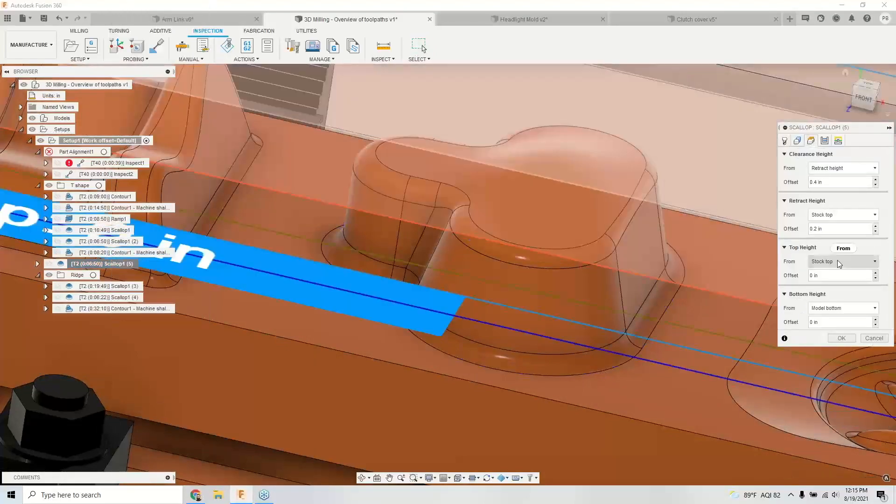
left_click(833, 262)
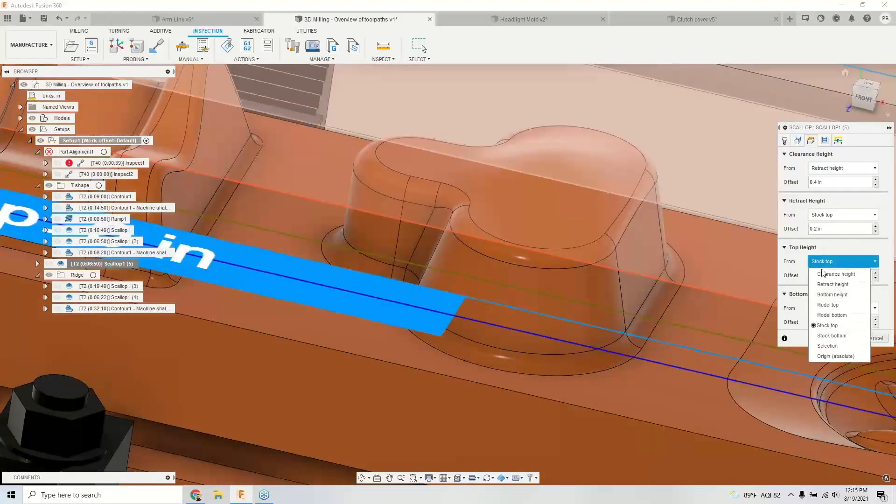
left_click(827, 346)
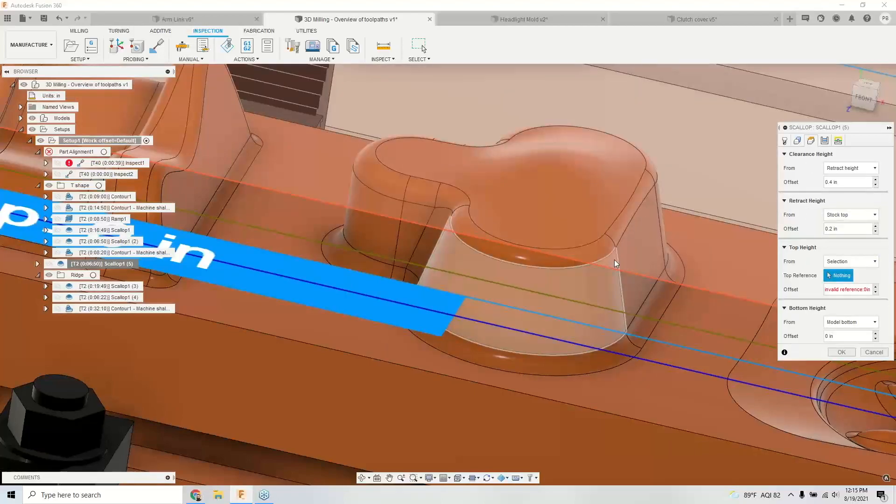
left_click(616, 256)
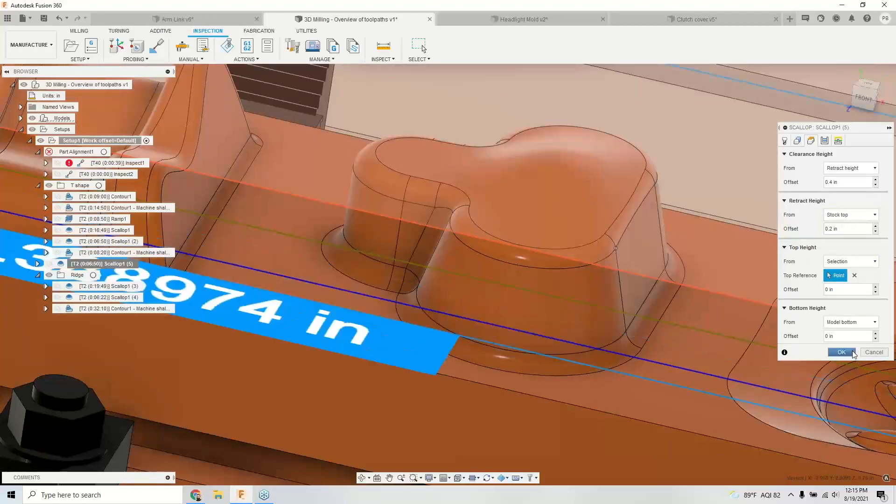
left_click(841, 352)
Step: Compare the T shape folder's last contour toolpath with the height-limited Scallop1 (5) toolpath around the boss's base fillet
scroll(693, 303, "down", 2)
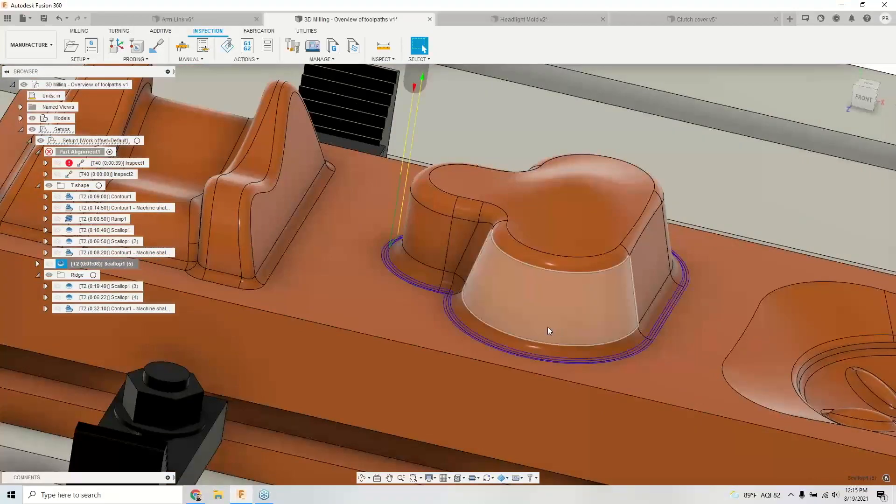
left_click(125, 252)
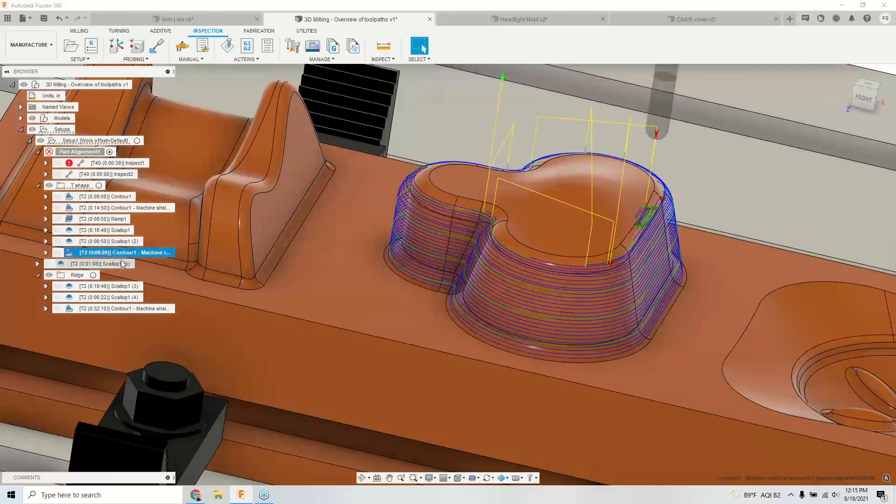
left_click(119, 263)
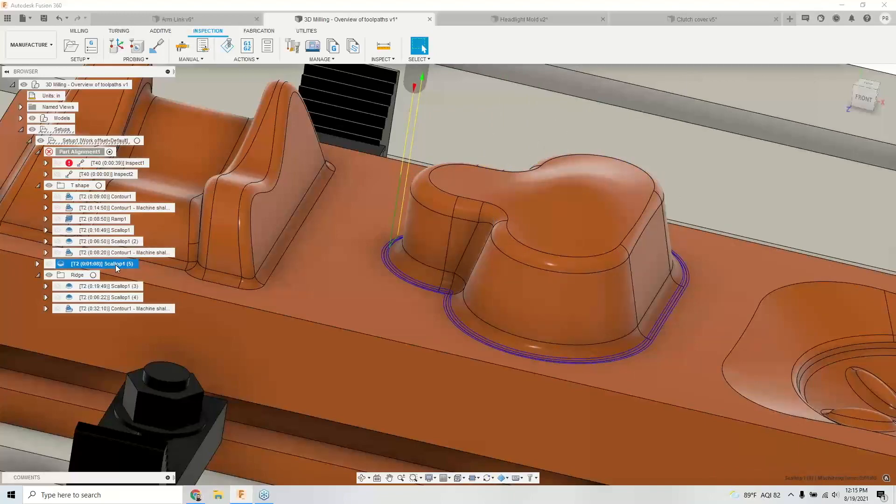
middle_click_drag(214, 262, 281, 279, "shift")
scroll(281, 279, "down", 1)
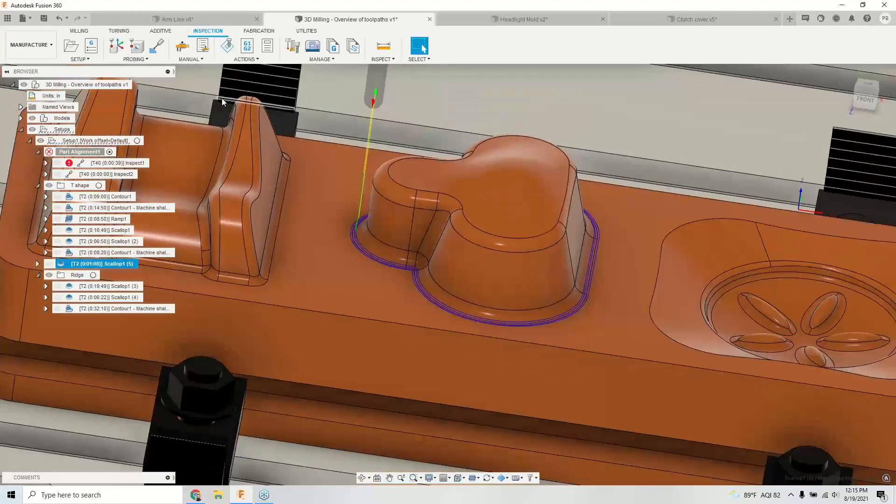
Step: Create a 3D Steep and Shallow operation with a steep stepdown of 0.03 in and a shallow stepover of 0.015 in
left_click(78, 32)
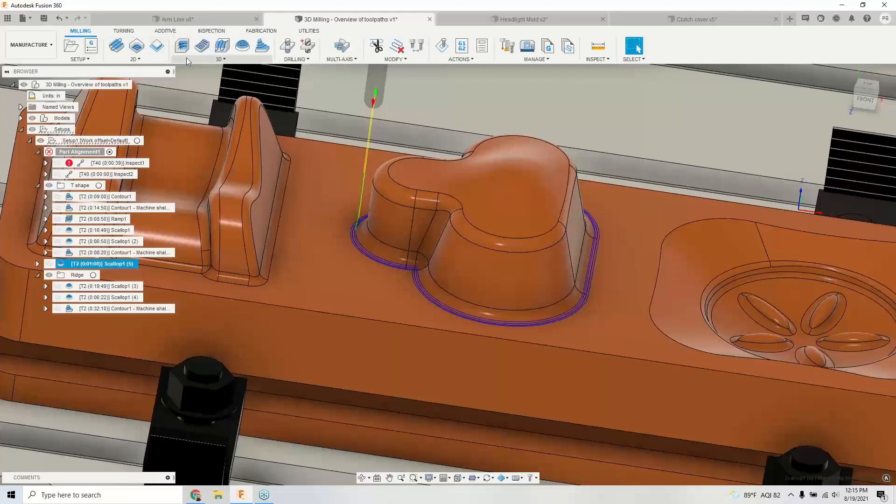
left_click(219, 60)
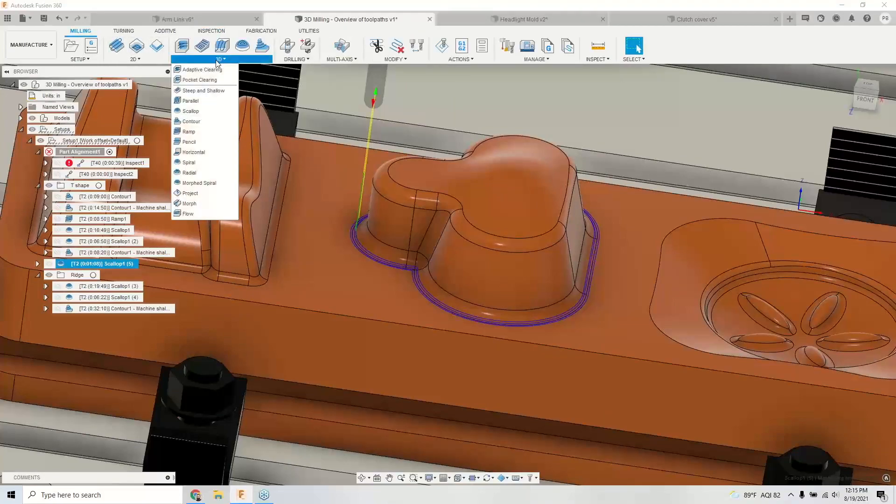
left_click(208, 91)
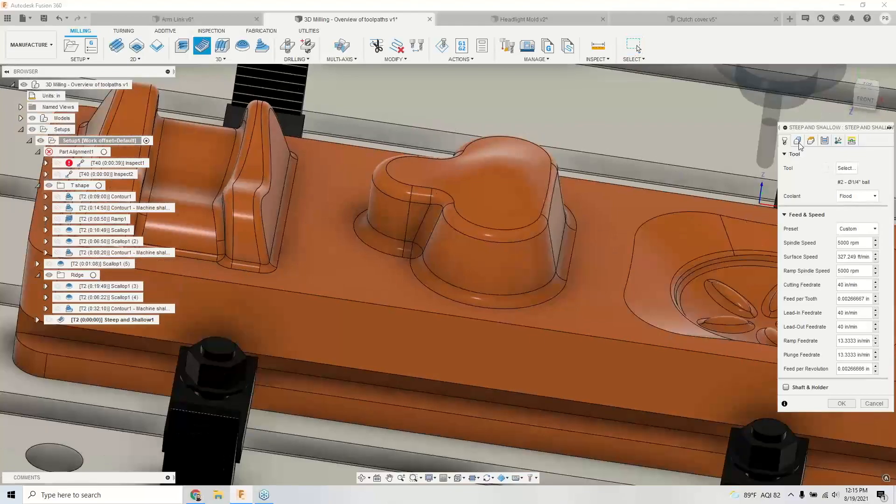
left_click(824, 141)
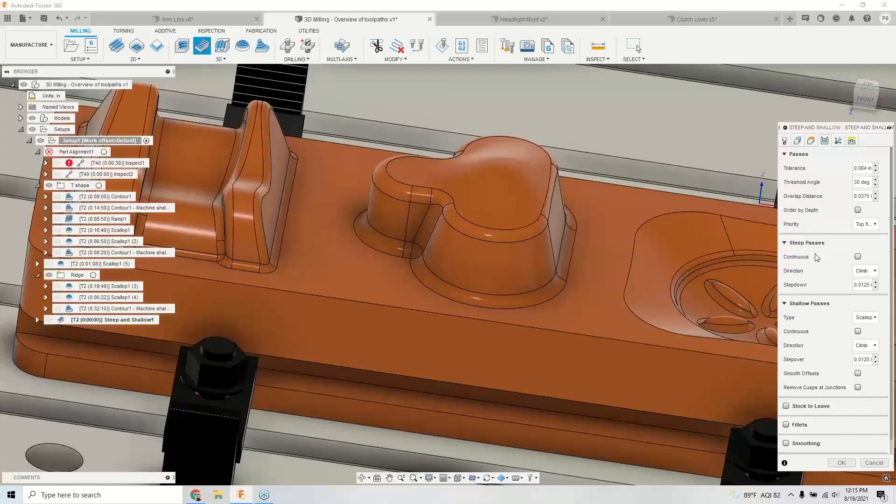
left_click(859, 283)
type(".03")
left_click(859, 360)
type(".015")
mouse_move(862, 181)
left_click(840, 463)
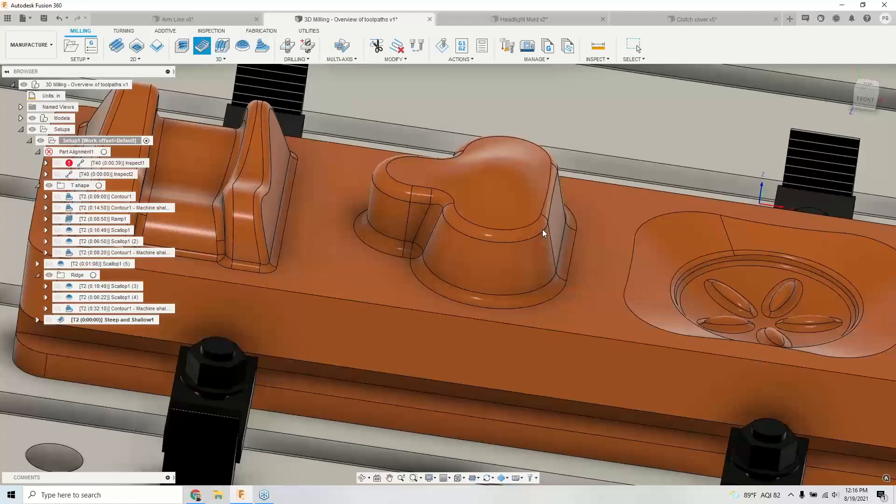
Step: Move the Scallop1 (5) toolpath into the T shape folder
middle_click_drag(542, 230, 587, 230, "shift")
scroll(588, 230, "down", 3)
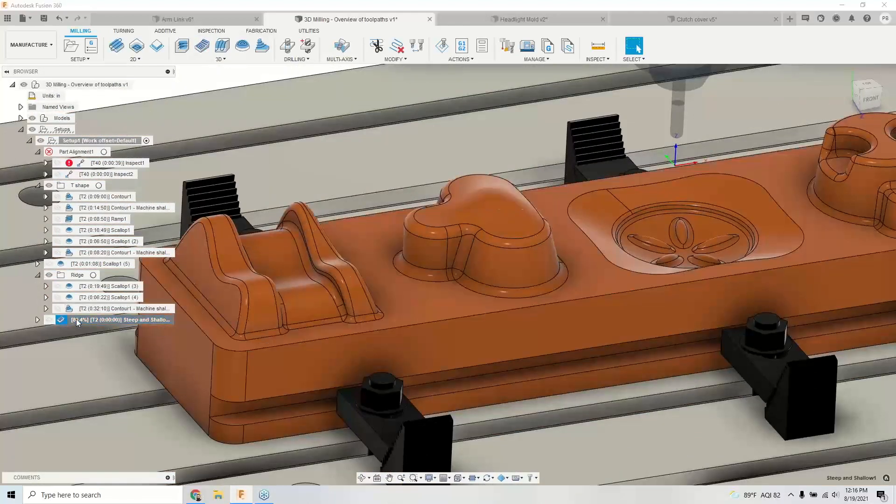
left_click_drag(75, 264, 95, 186)
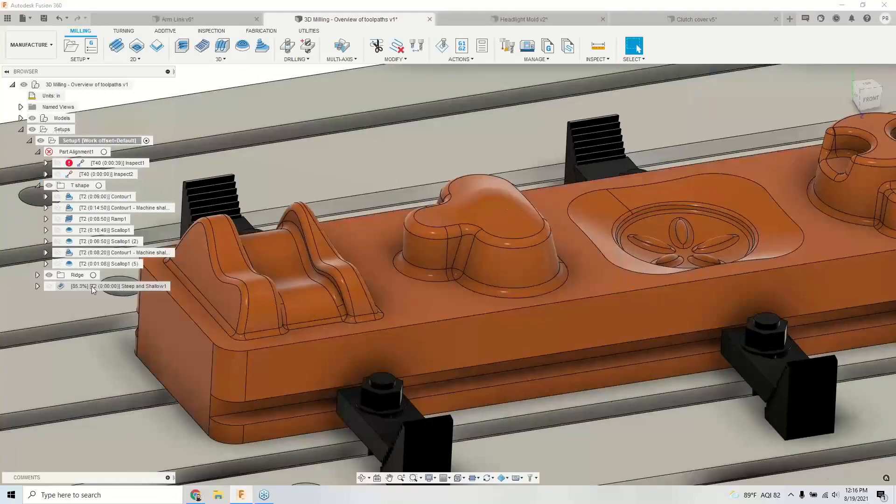
Step: Examine how the Steep and Shallow1 toolpath covers the part, especially the walls, top and base of the three-lobed boss
left_click(92, 287)
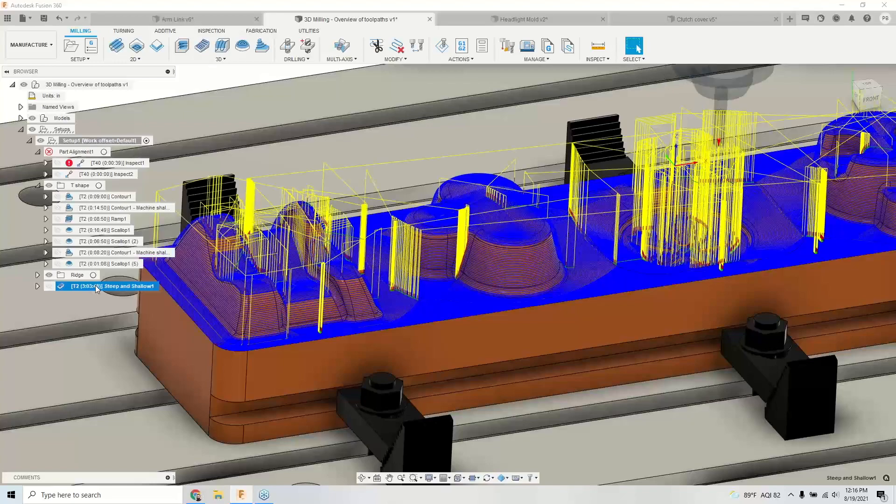
scroll(526, 259, "up", 3)
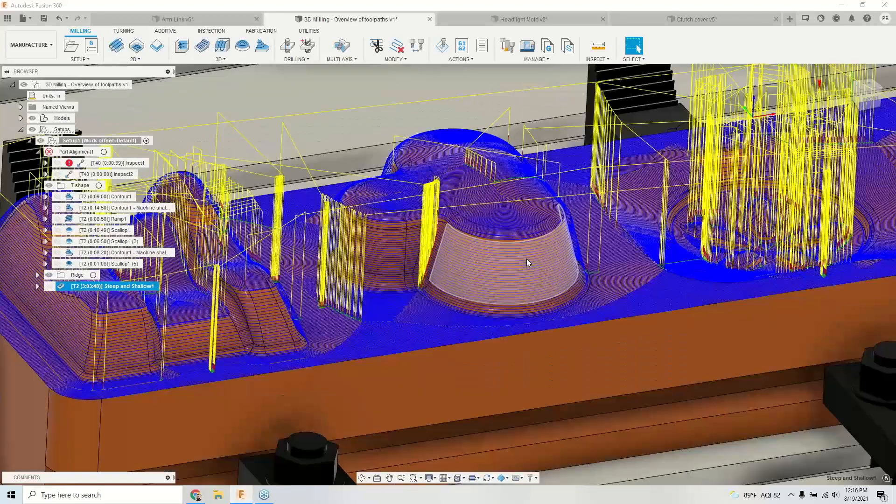
scroll(527, 259, "up", 2)
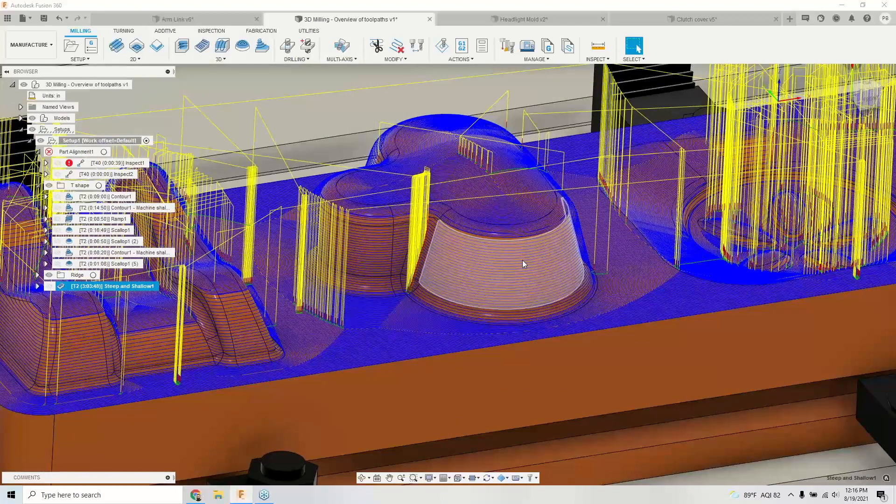
scroll(520, 257, "down", 1)
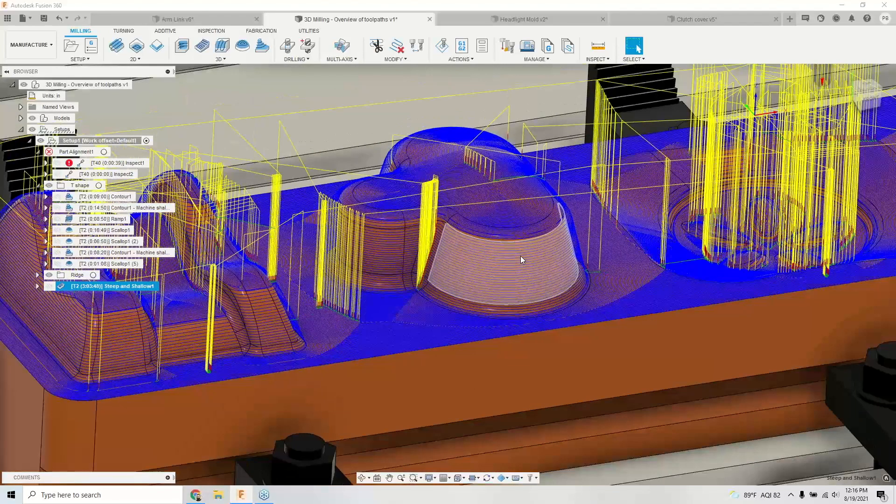
scroll(525, 253, "down", 2)
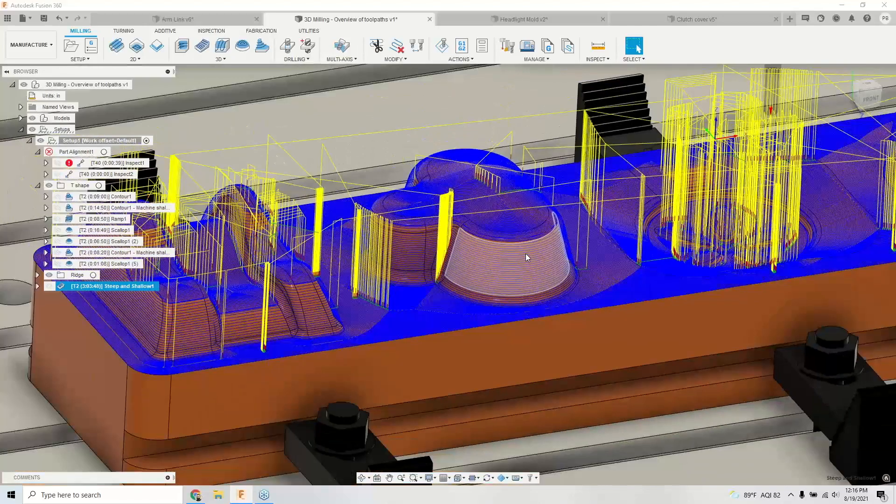
scroll(526, 253, "up", 6)
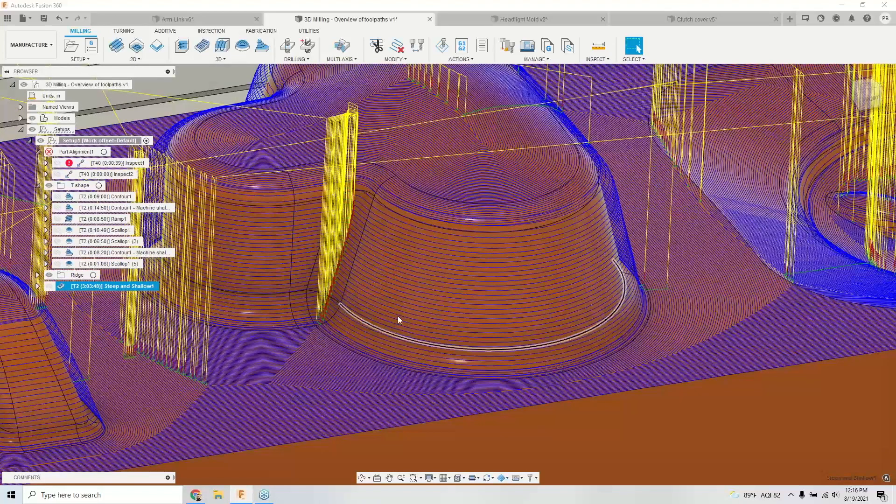
scroll(460, 279, "down", 3)
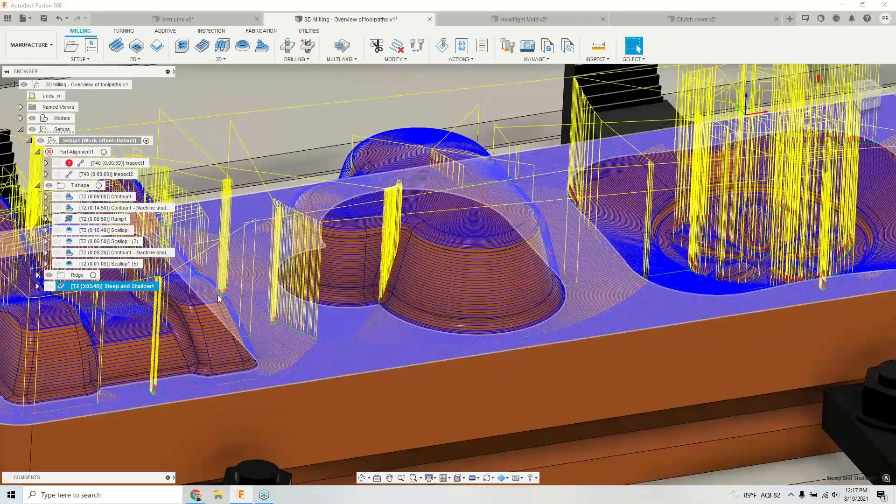
Step: Edit the Steep and Shallow1 operation to avoid flat areas and regenerate its toolpath
right_click(128, 286)
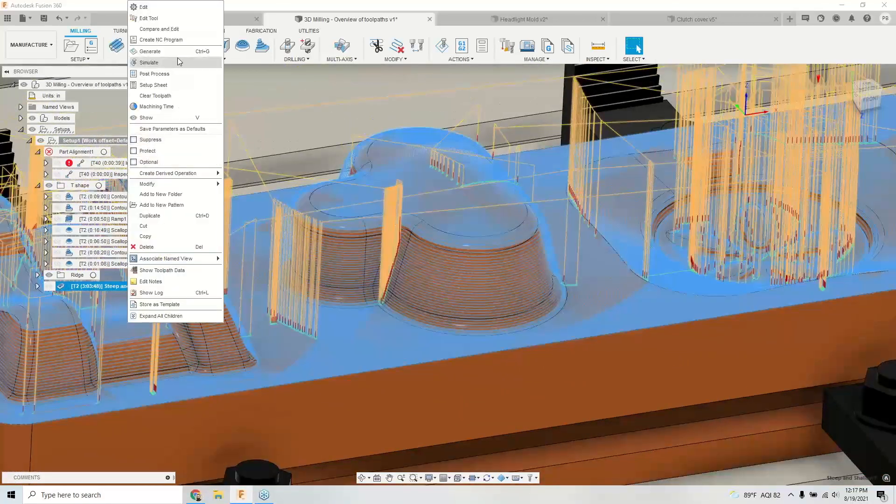
left_click(165, 7)
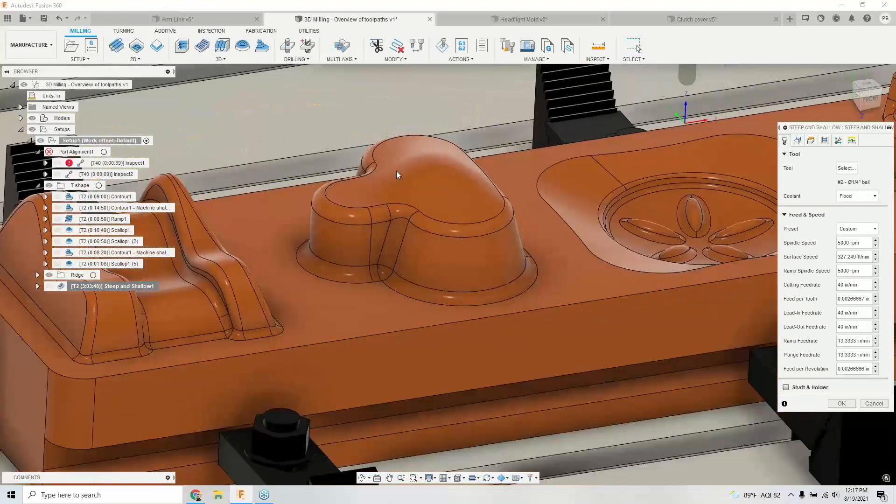
left_click(824, 141)
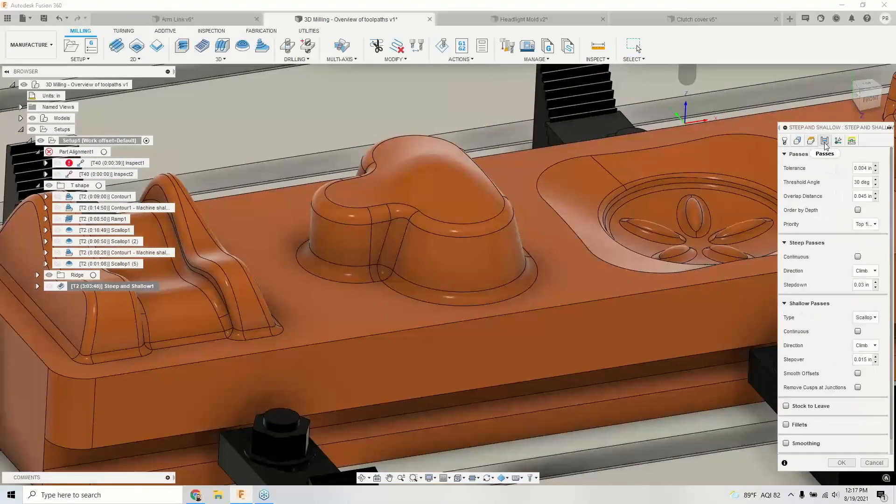
scroll(833, 222, "down", 1)
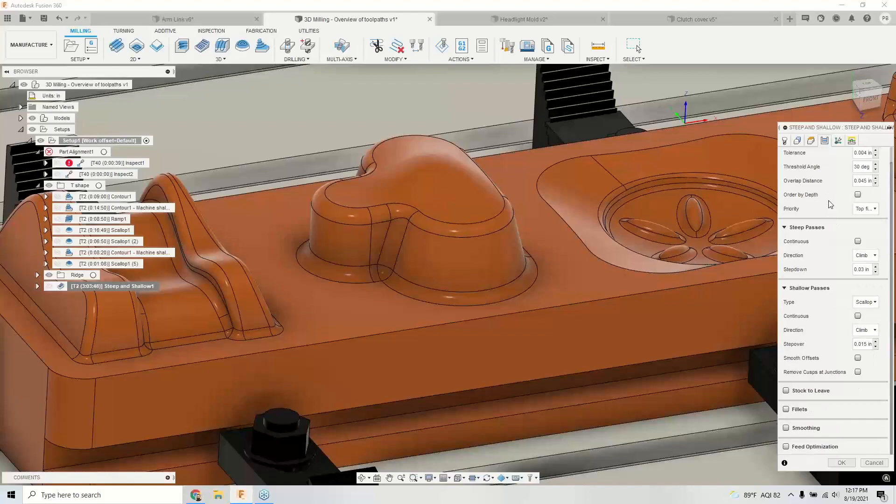
scroll(830, 205, "up", 1)
left_click(797, 140)
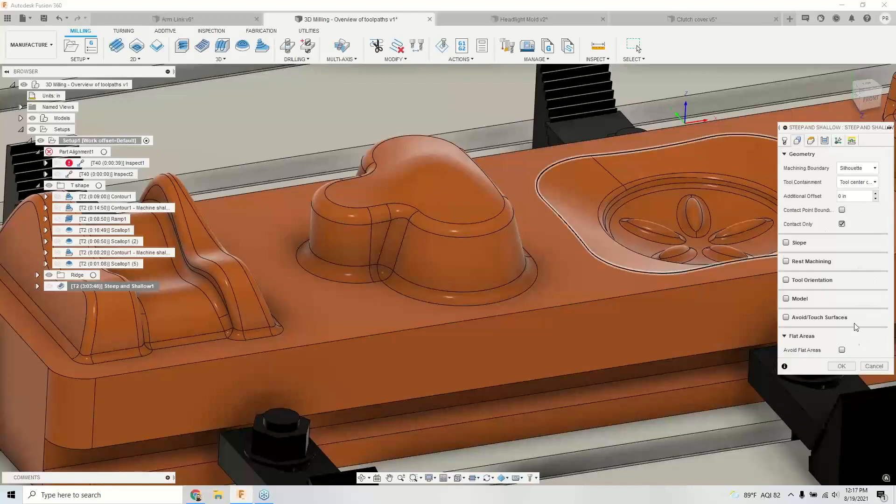
left_click(842, 350)
left_click(842, 366)
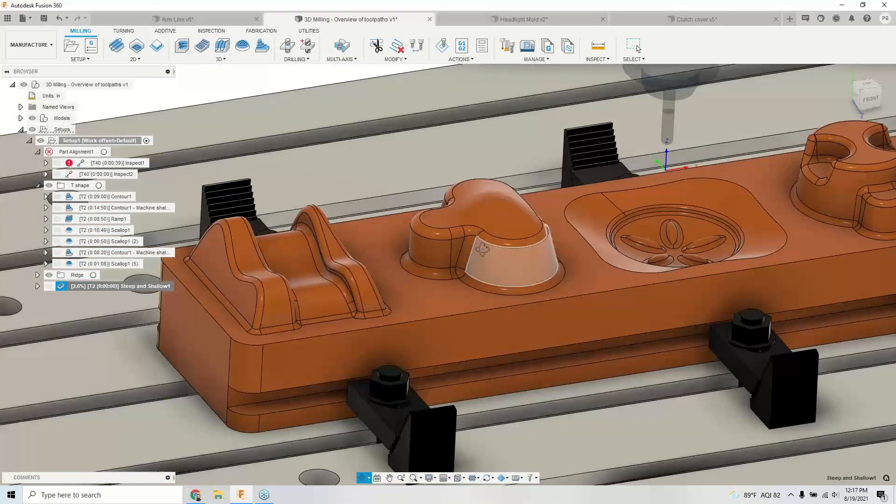
Step: Examine the regenerated Steep and Shallow1 toolpath across the ridge, bosses and pocket of the part
middle_click_drag(483, 249, 505, 263, "shift")
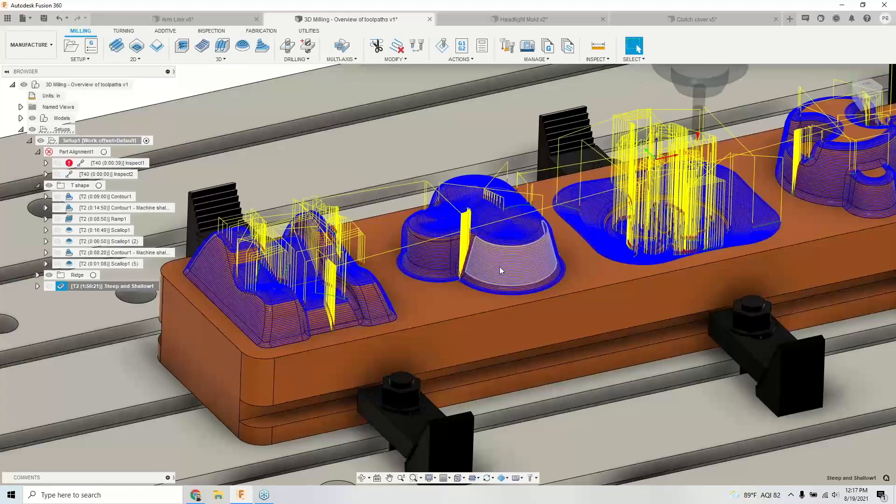
scroll(402, 259, "down", 2)
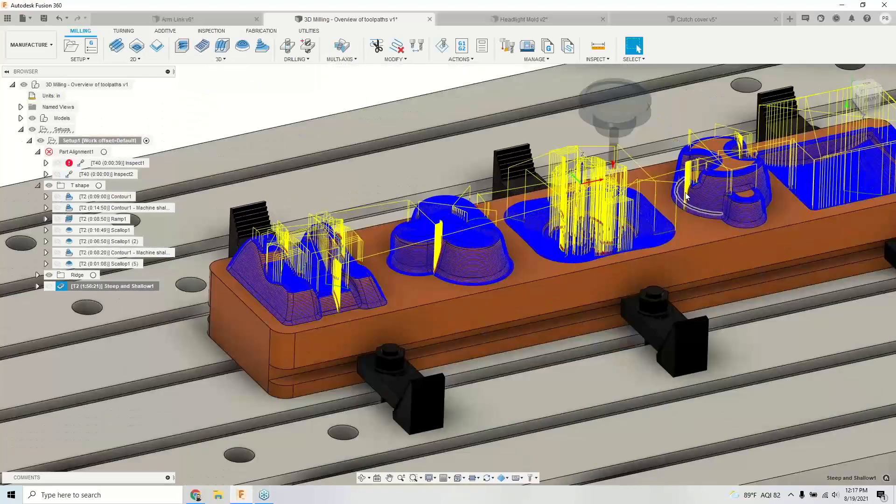
scroll(742, 169, "up", 1)
scroll(744, 169, "up", 2)
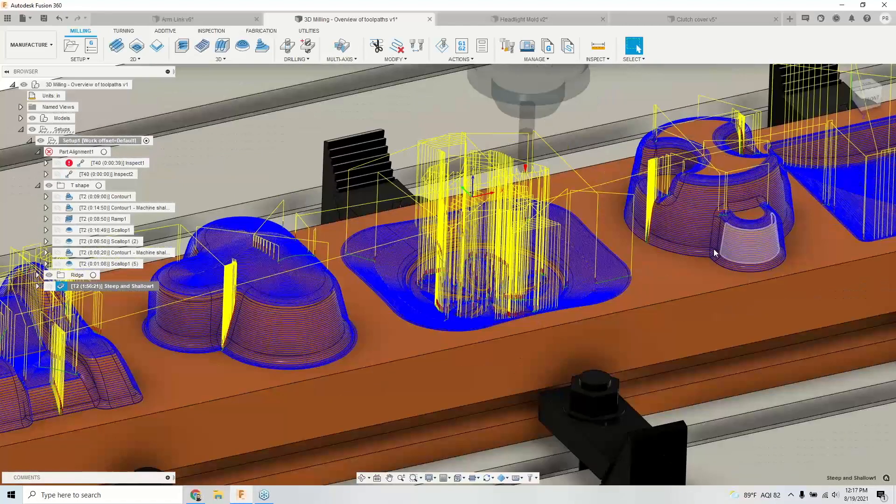
scroll(667, 270, "down", 5)
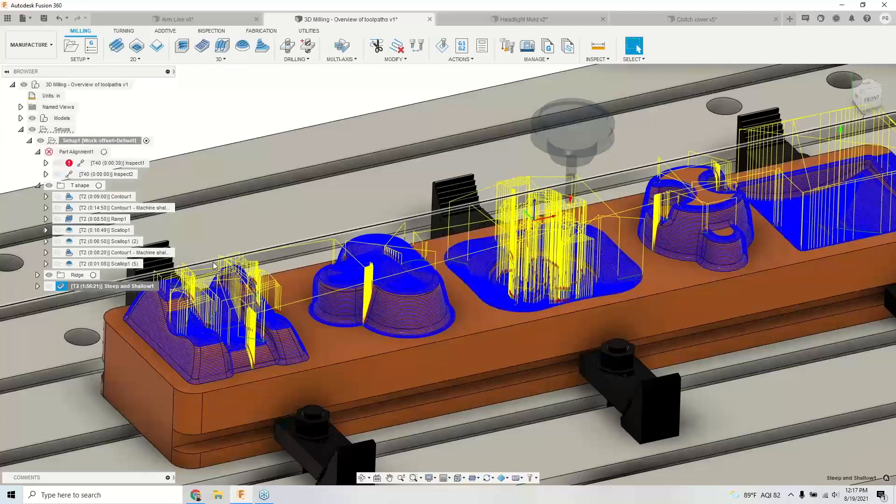
Step: Limit the Steep and Shallow1 operation to the chain around the three-lobed boss's base and move it into the T shape folder
right_click(120, 286)
left_click(148, 13)
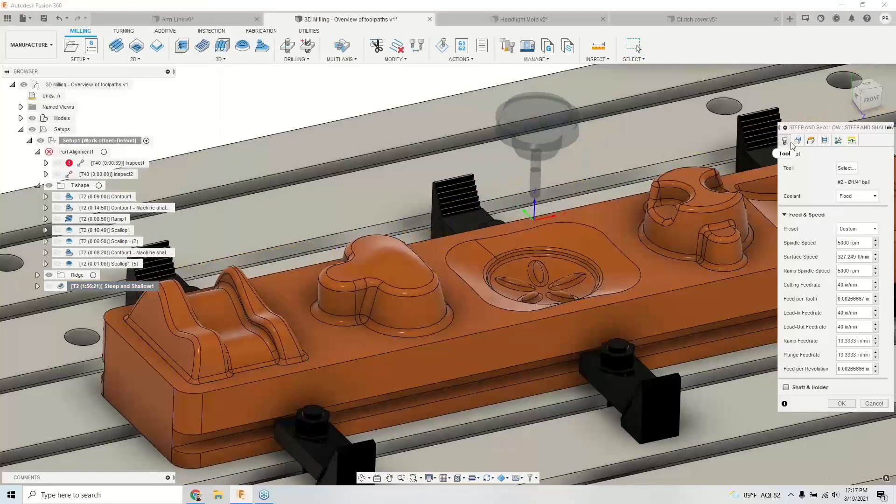
left_click(796, 141)
left_click(856, 168)
left_click(856, 200)
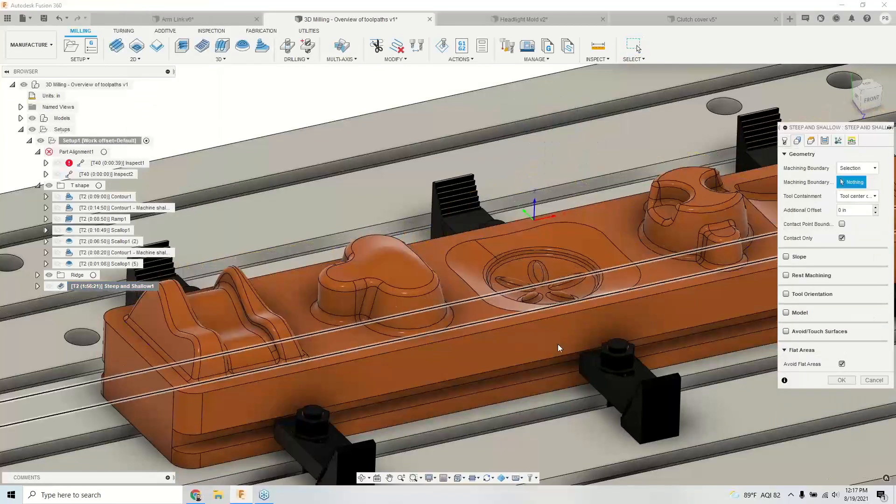
left_click(448, 327)
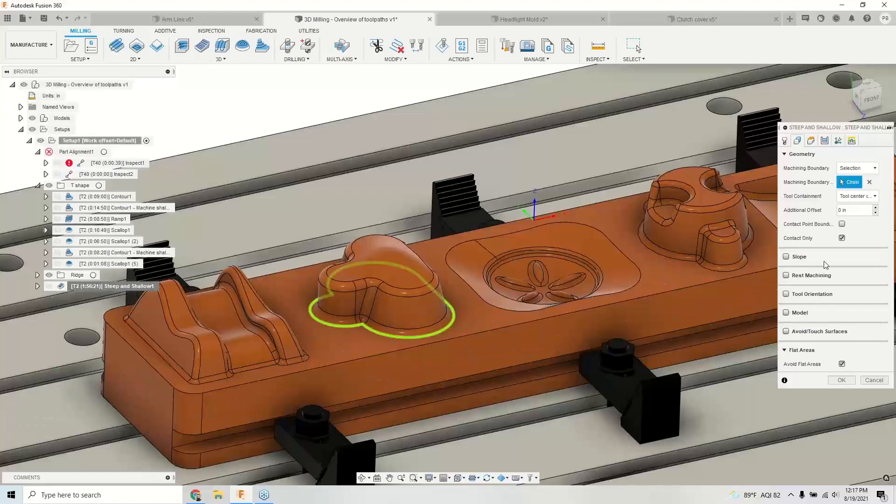
left_click(842, 380)
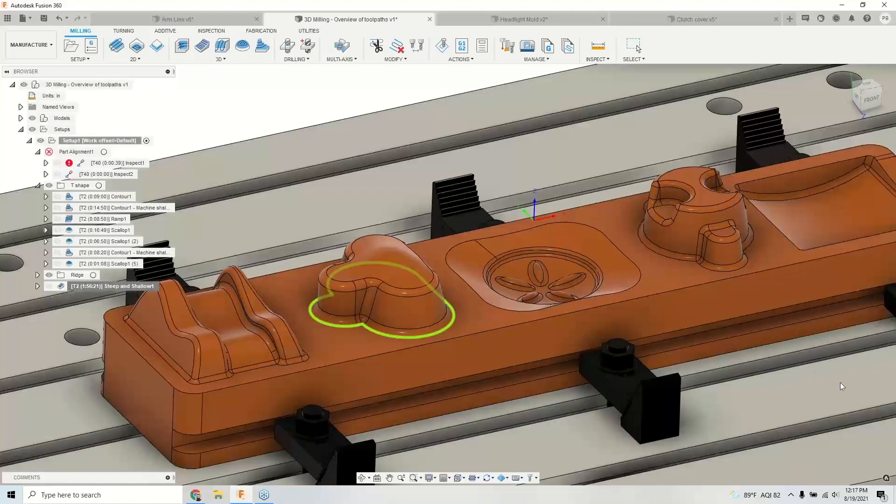
scroll(289, 272, "down", 1)
left_click_drag(94, 285, 88, 188)
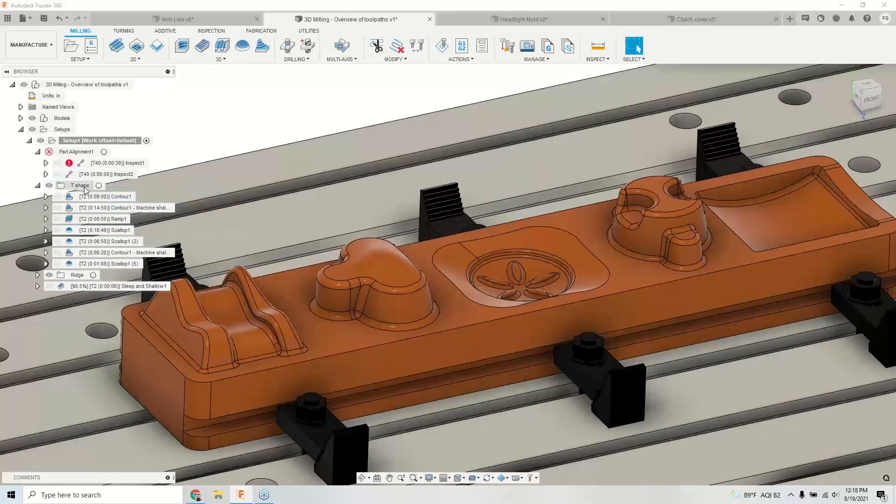
Step: Compare the Scallop1 (5), second Contour1 shallow-area and Steep and Shallow1 toolpaths on the three-lobed boss
left_click(111, 266)
scroll(286, 296, "up", 5)
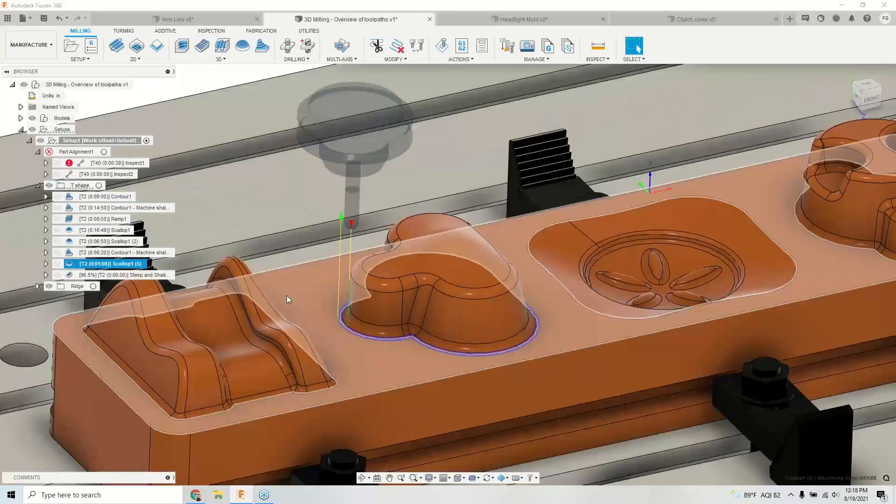
left_click(111, 253)
left_click(111, 265)
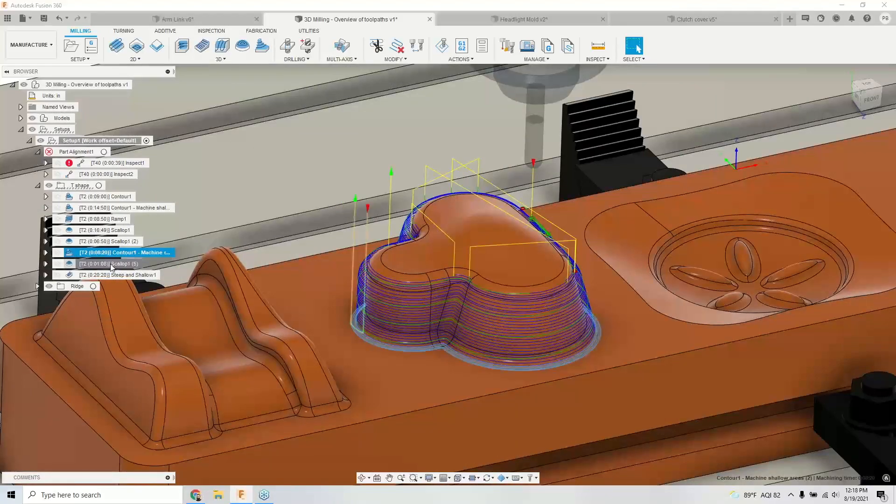
left_click(111, 274)
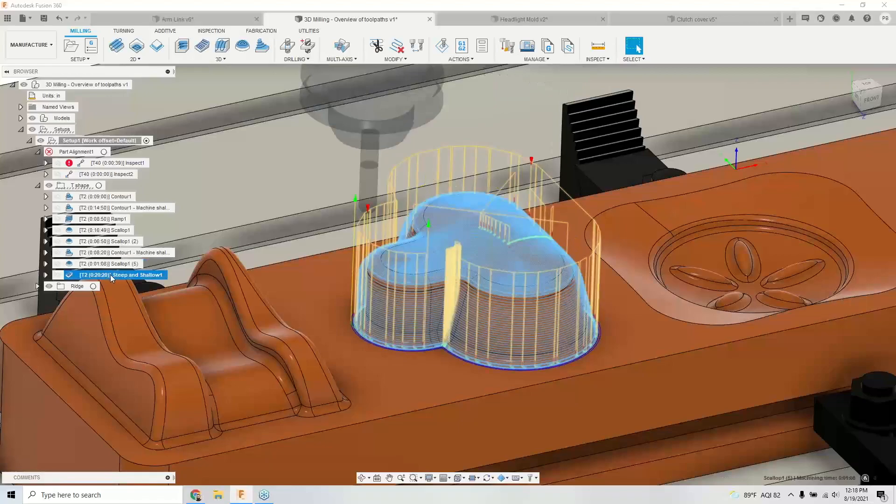
Step: Examine the Steep and Shallow1 toolpath around the three-lobed boss, from its base and walls to its top
scroll(462, 295, "up", 2)
scroll(463, 293, "up", 1)
middle_click_drag(560, 303, 339, 270, "shift")
scroll(340, 270, "down", 1)
scroll(537, 331, "up", 2)
middle_click_drag(538, 329, 546, 315, "shift")
middle_click_drag(554, 231, 431, 275, "shift")
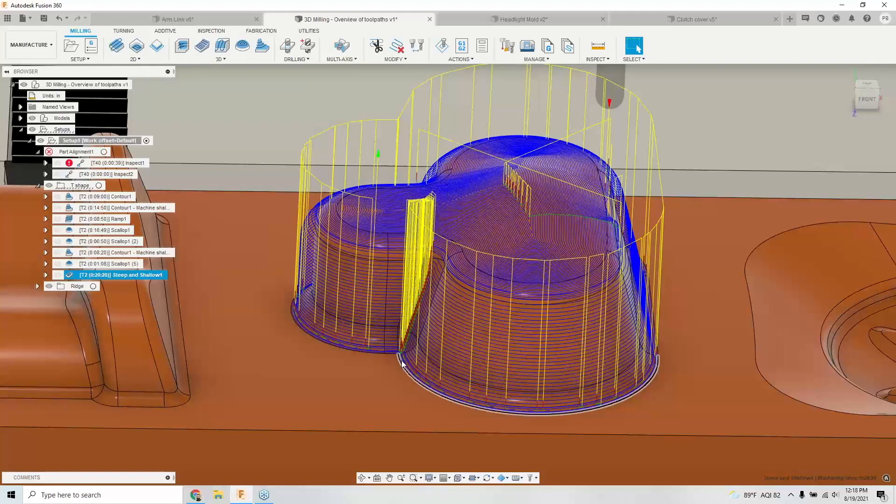
scroll(412, 245, "down", 3)
middle_click_drag(461, 208, 479, 214, "shift")
scroll(449, 198, "down", 2)
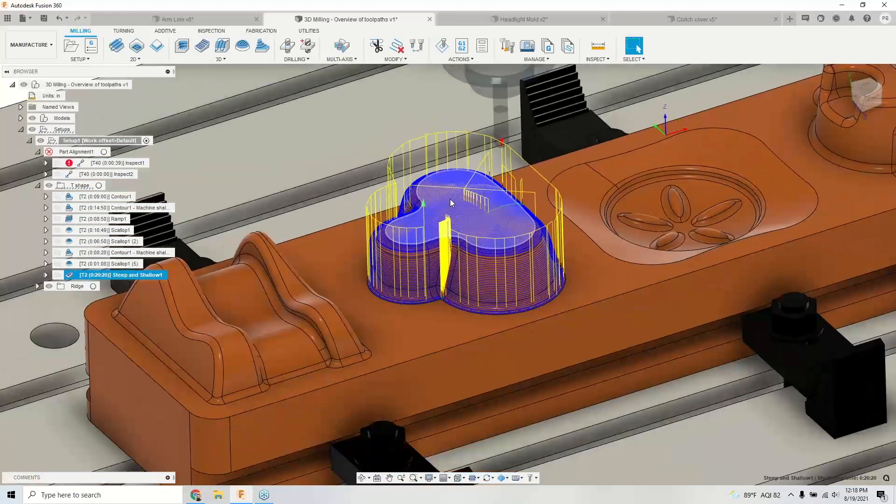
Step: Show the Scallop1 (3) toolpath from the Ridge folder and examine its pass spacing over the ridge feature
left_click(37, 285)
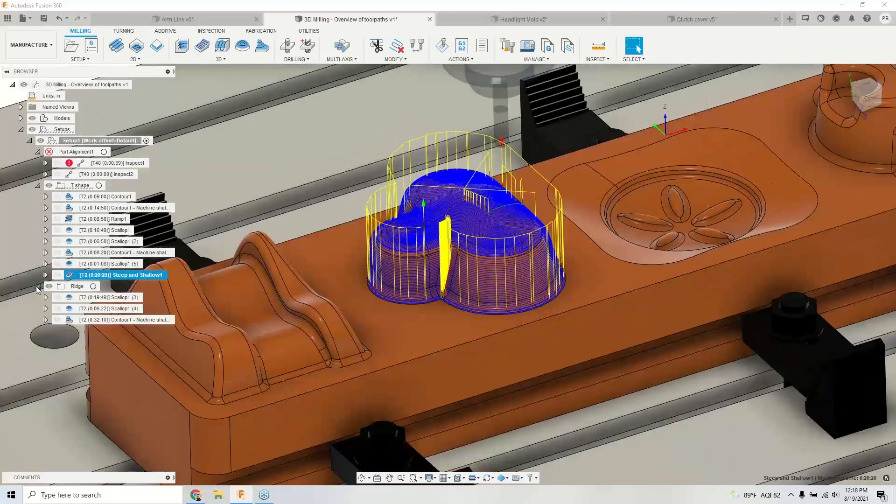
scroll(381, 266, "down", 3)
scroll(317, 295, "up", 1)
scroll(224, 316, "up", 2)
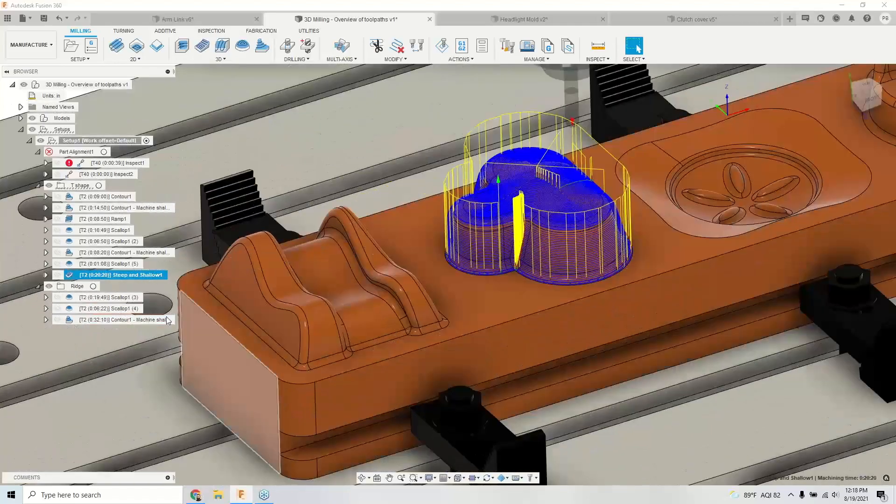
left_click(111, 297)
middle_click_drag(232, 293, 233, 297, "shift")
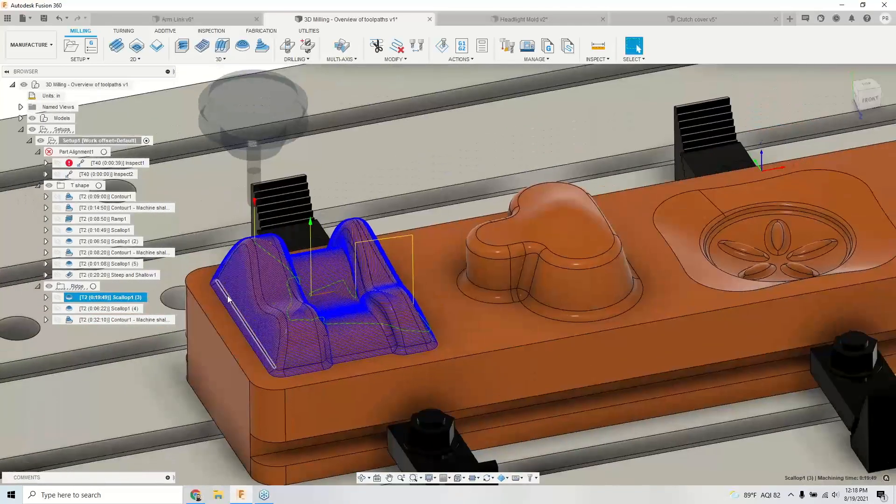
scroll(233, 298, "up", 5)
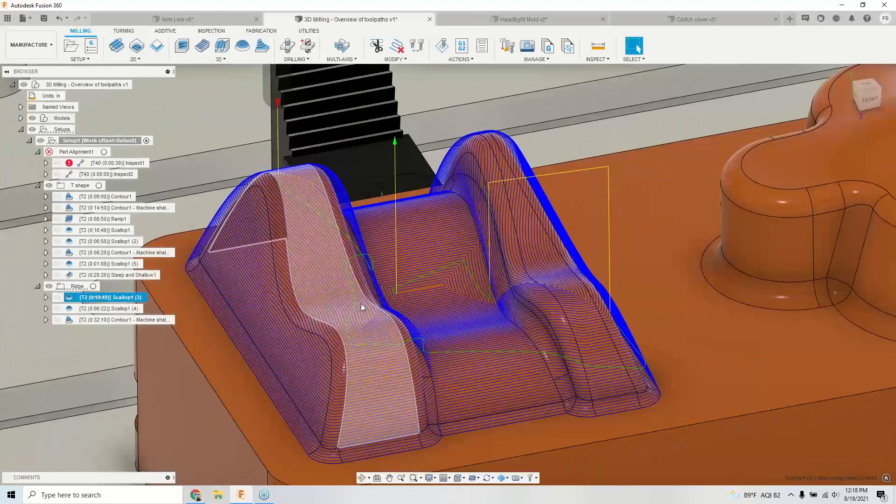
scroll(485, 294, "up", 3)
middle_click_drag(489, 292, 374, 314, "shift")
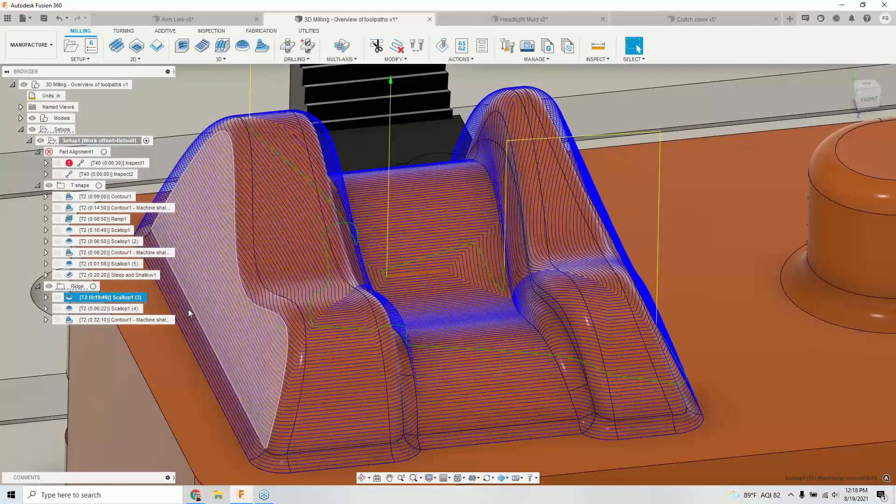
Step: Examine the Scallop1 (4) toolpath and the Contour1 shallow-area toolpath on the ridge feature
left_click(156, 309)
middle_click_drag(155, 306, 250, 301, "shift")
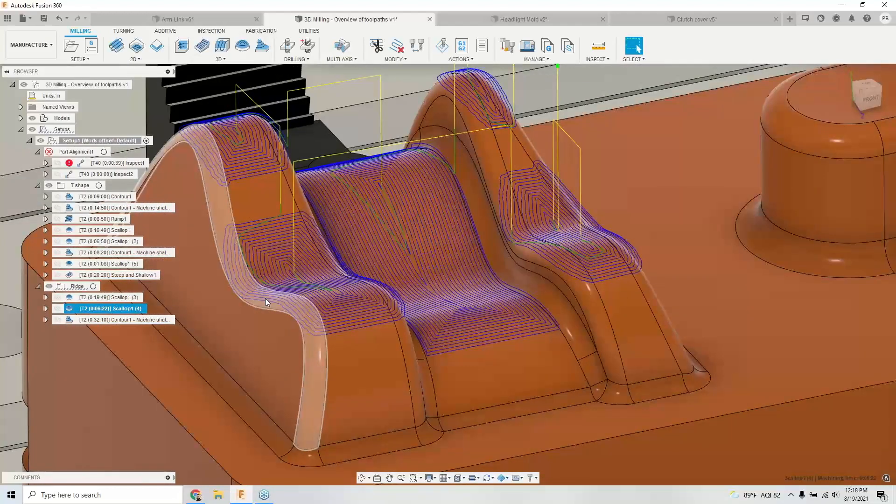
middle_click_drag(296, 306, 228, 323, "shift")
left_click(125, 320)
middle_click_drag(371, 291, 282, 247, "shift")
scroll(282, 247, "up", 3)
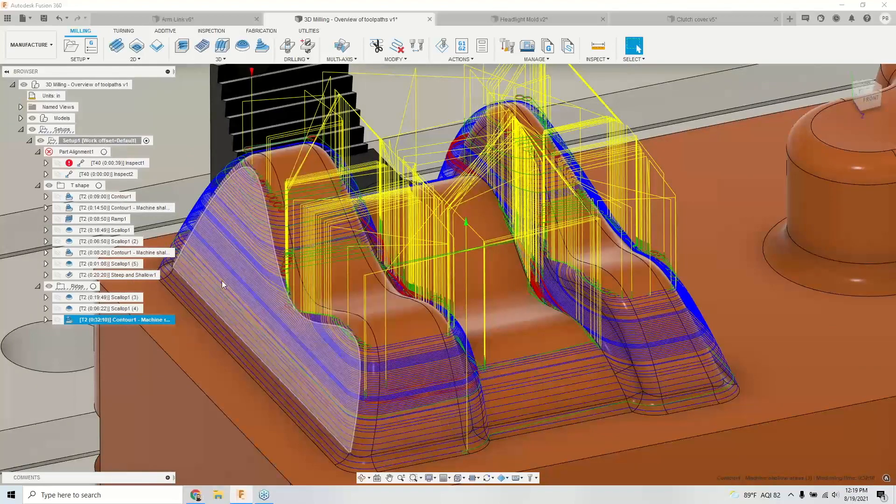
Step: Duplicate the Steep and Shallow1 operation and move the copy into the Ridge folder
right_click(115, 274)
left_click(147, 216)
left_click_drag(140, 286, 68, 298)
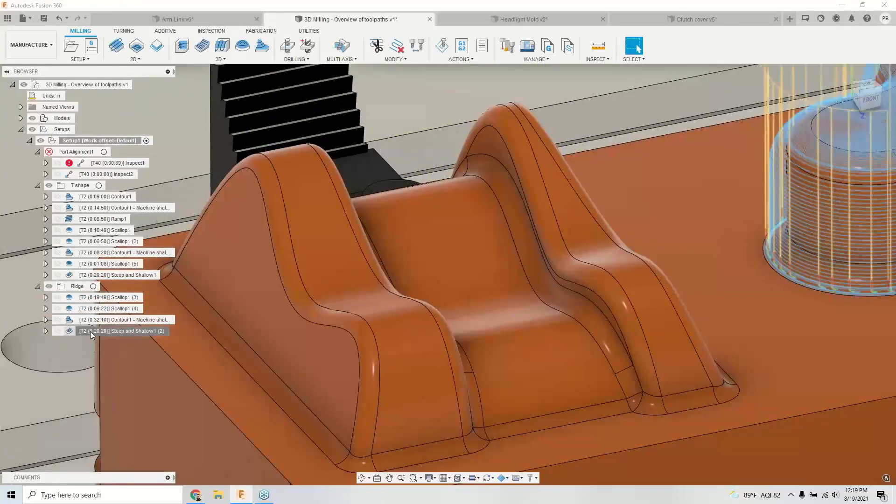
Step: Replace the duplicated operation's machining boundary with the chain around the ridge feature's base and generate its toolpath
right_click(90, 332)
left_click(120, 16)
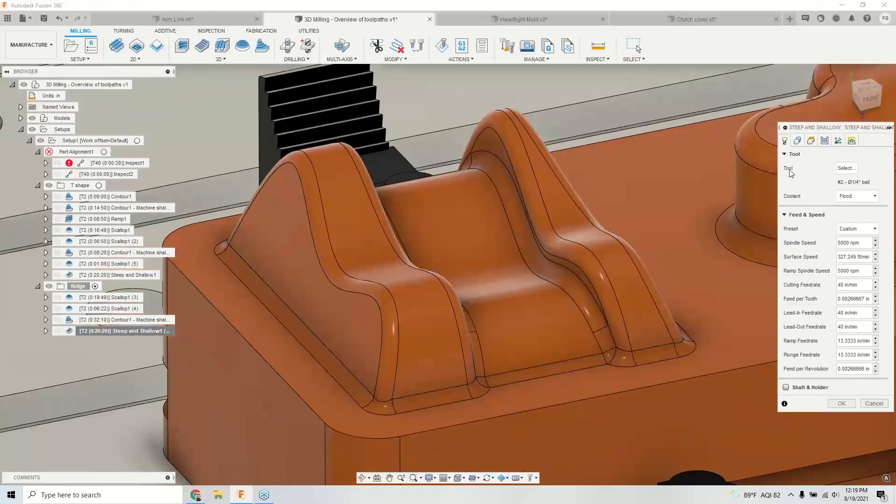
left_click(797, 141)
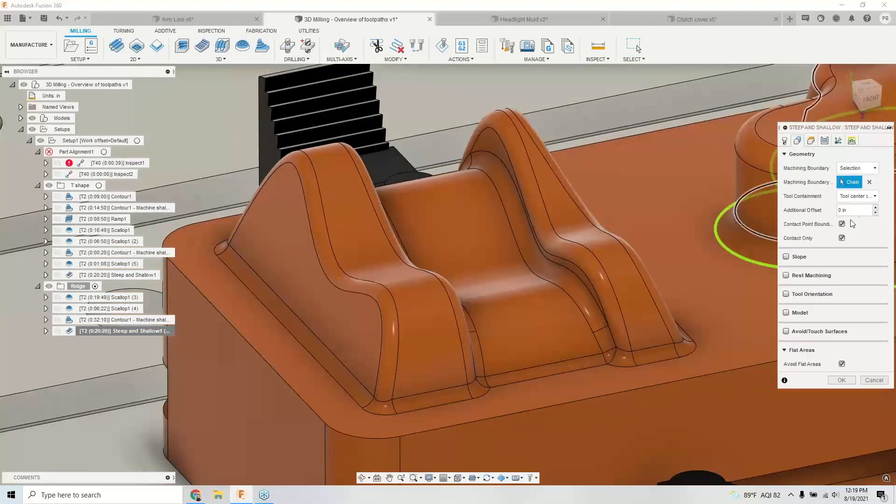
left_click(869, 182)
left_click(601, 365)
left_click(841, 379)
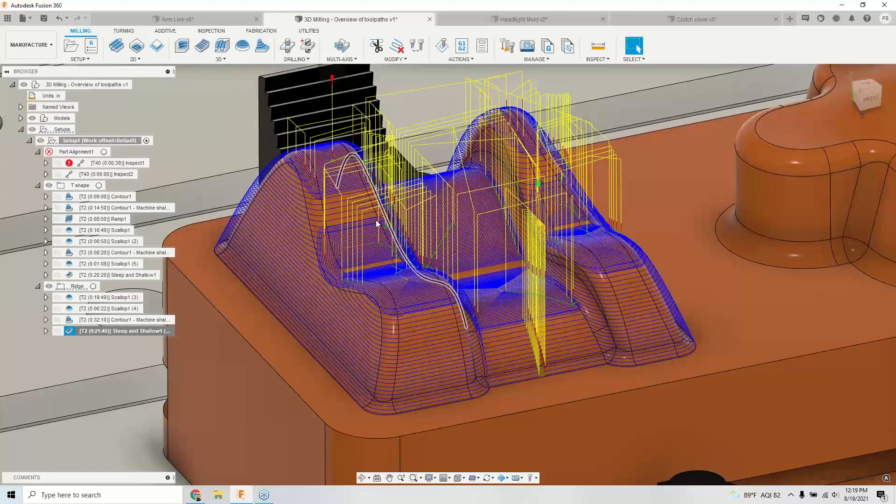
Step: Set the shallow passes type of the ridge's Steep and Shallow operation to Parallel and regenerate the toolpath
scroll(346, 192, "up", 1)
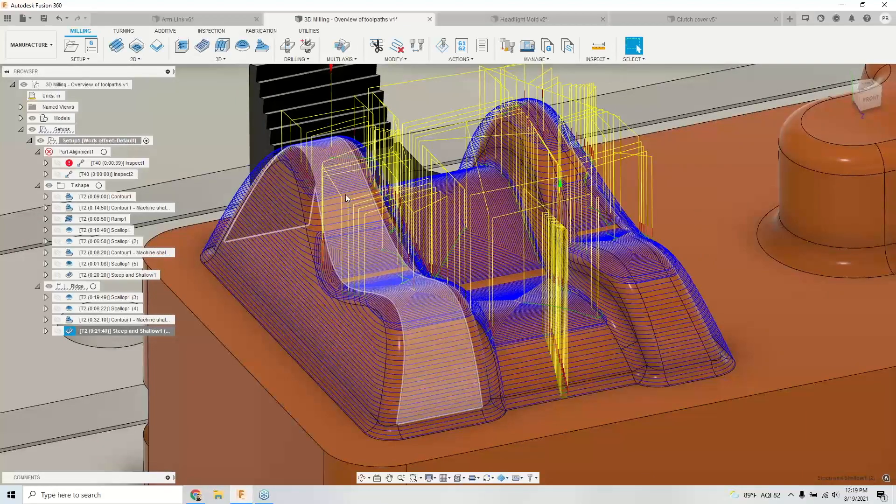
right_click(130, 332)
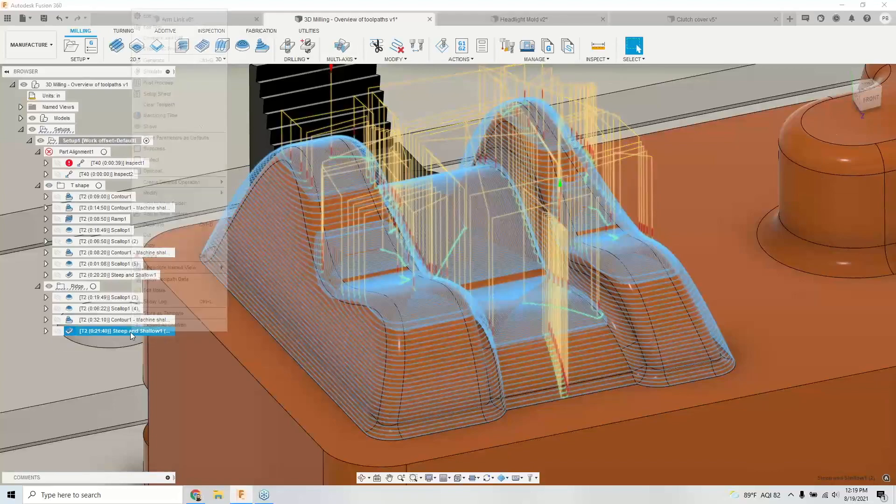
left_click(194, 17)
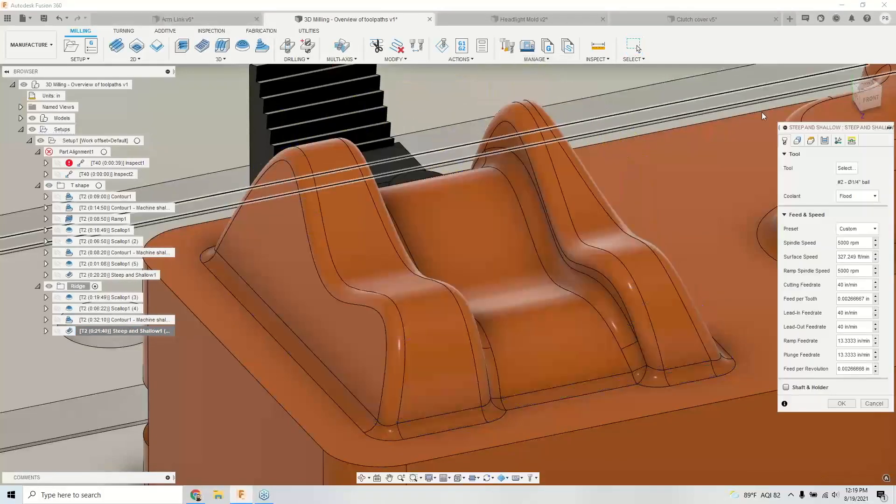
left_click(825, 141)
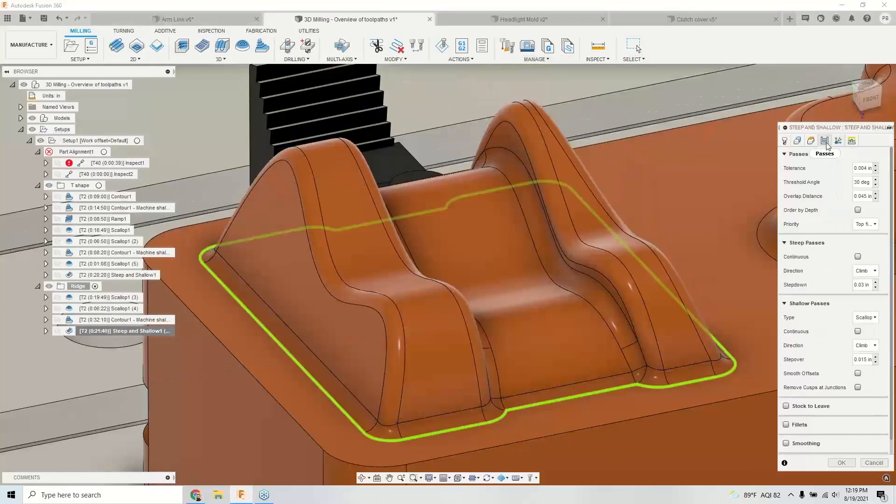
left_click(865, 318)
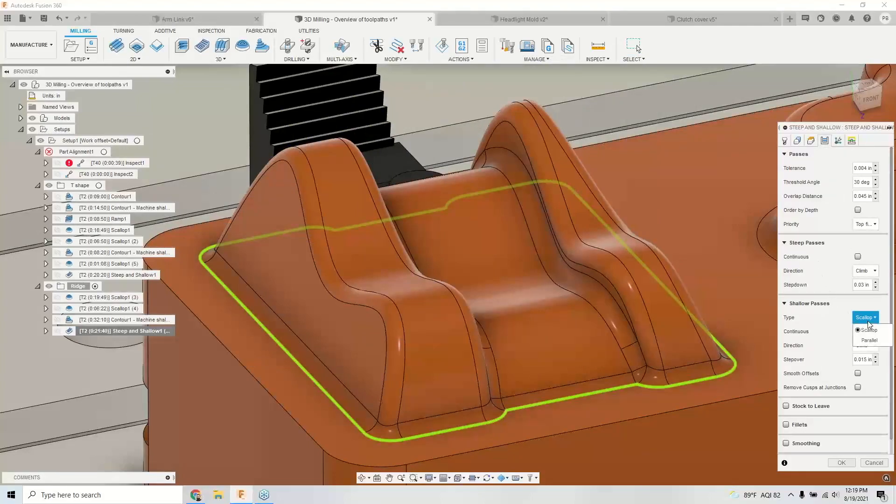
left_click(868, 340)
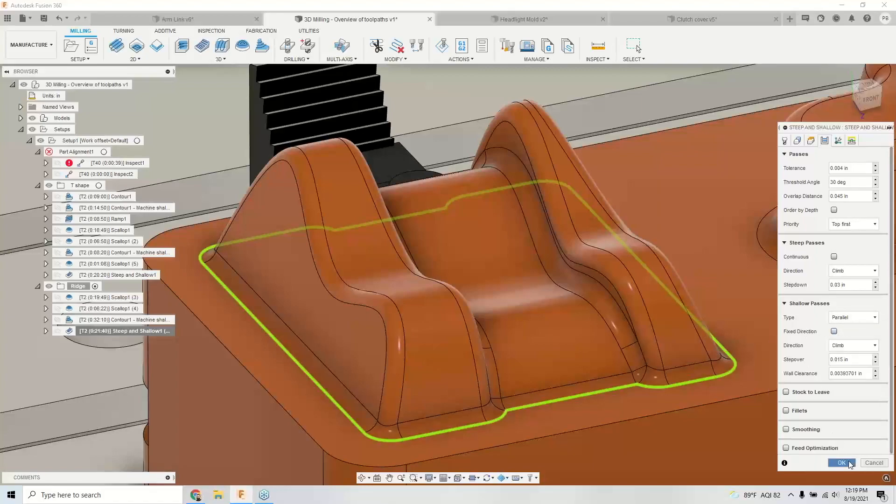
left_click(841, 462)
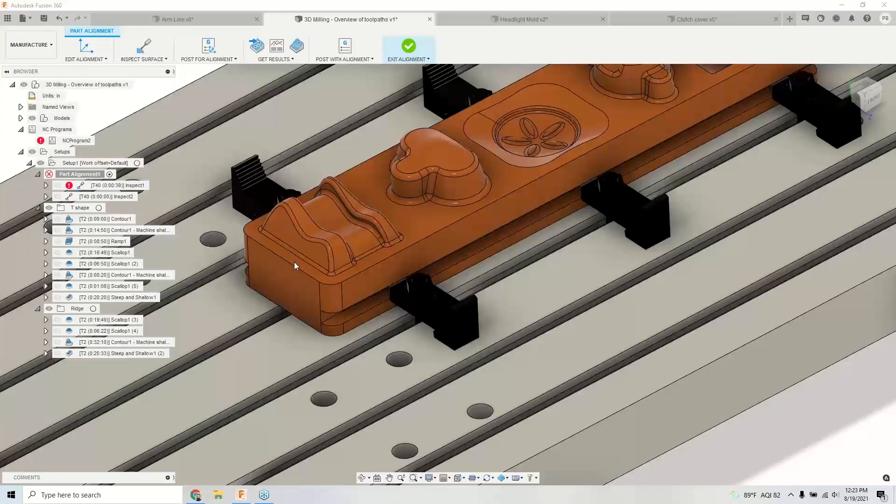
Step: Leave the part alignment environment and display the Steep and Shallow1 toolpath on the three-lobed boss
scroll(386, 159, "up", 2)
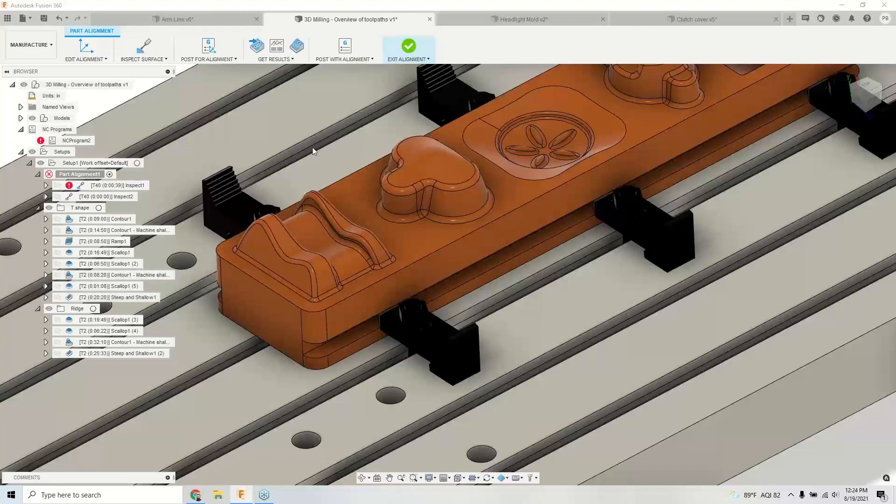
left_click(408, 46)
left_click(110, 298)
scroll(373, 152, "up", 5)
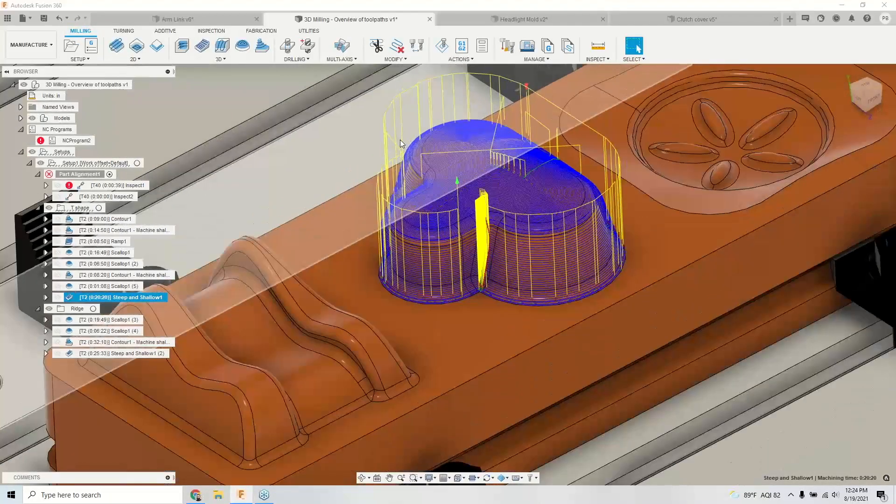
middle_click_drag(362, 252, 356, 252, "shift")
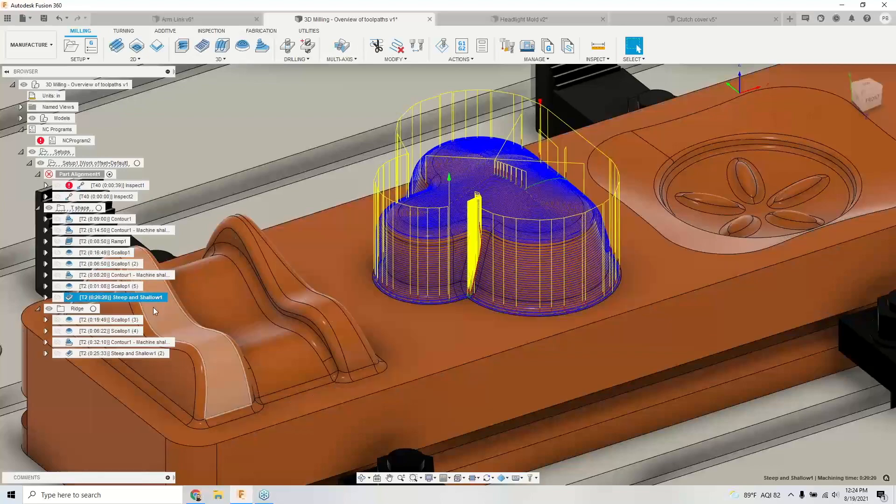
Step: Simulate the Steep and Shallow1 operation with the toolpath mode set to All toolpath and inspect the boss walls up close
right_click(124, 299)
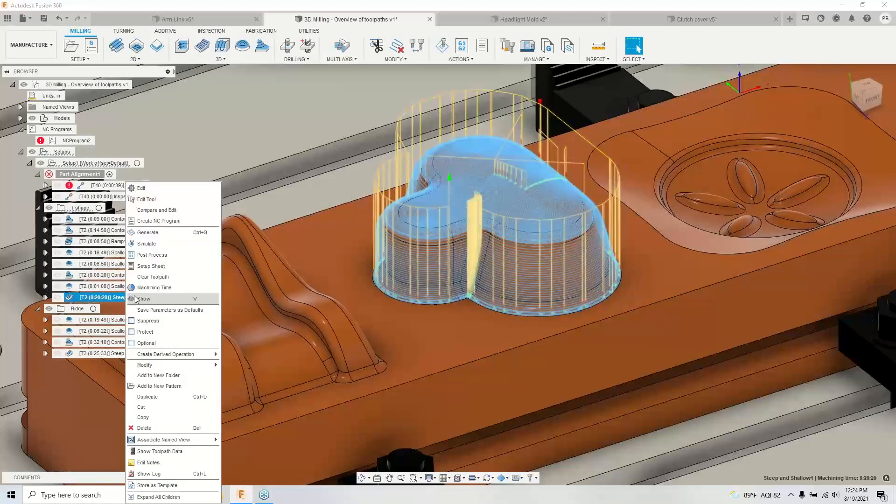
left_click(148, 243)
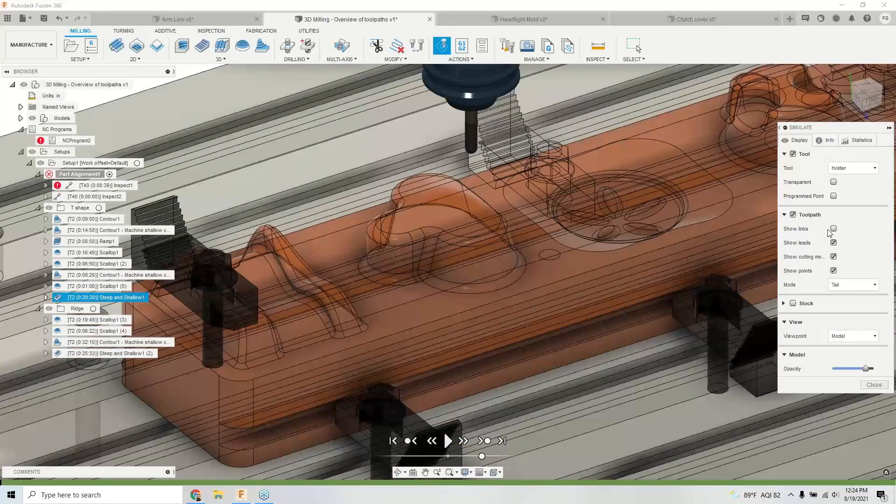
left_click(836, 286)
left_click(839, 297)
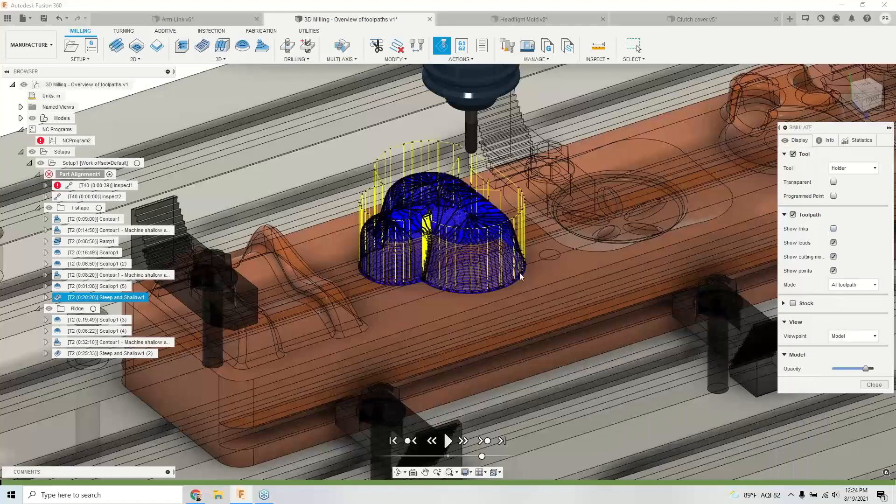
scroll(454, 260, "up", 5)
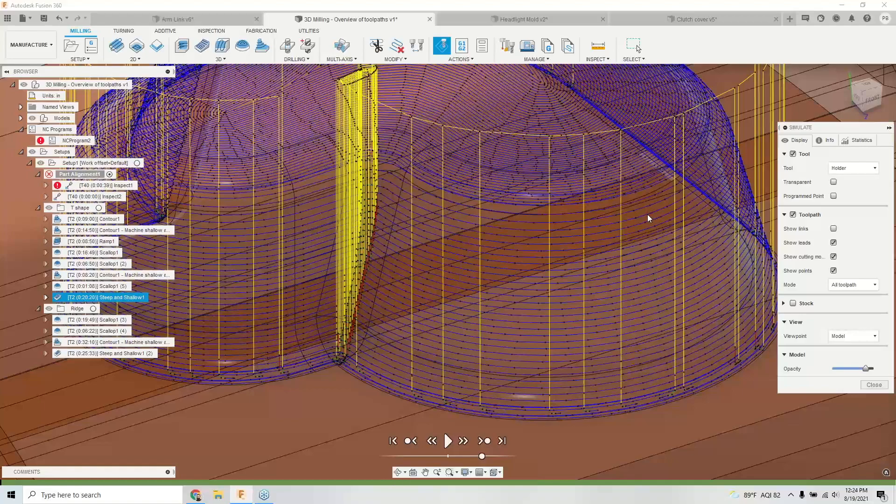
Step: Examine the whole Steep and Shallow1 toolpath around the three-lobed boss and exit the simulation
scroll(643, 220, "down", 5)
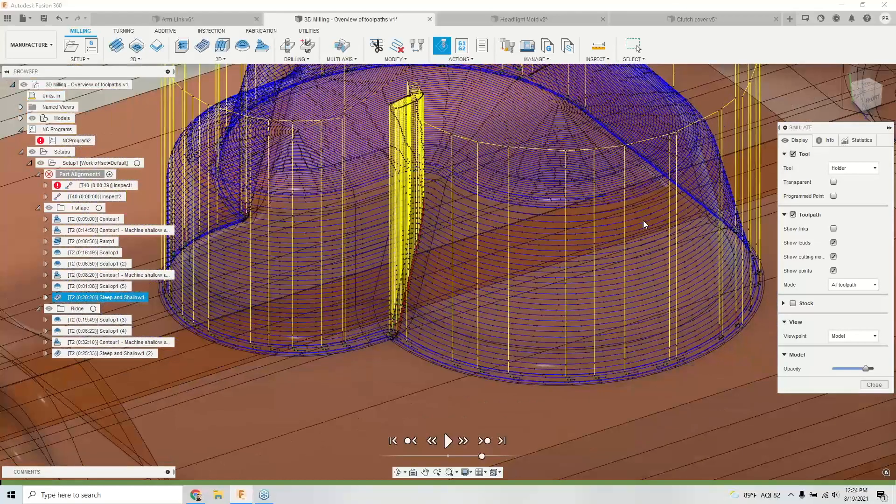
scroll(643, 220, "down", 2)
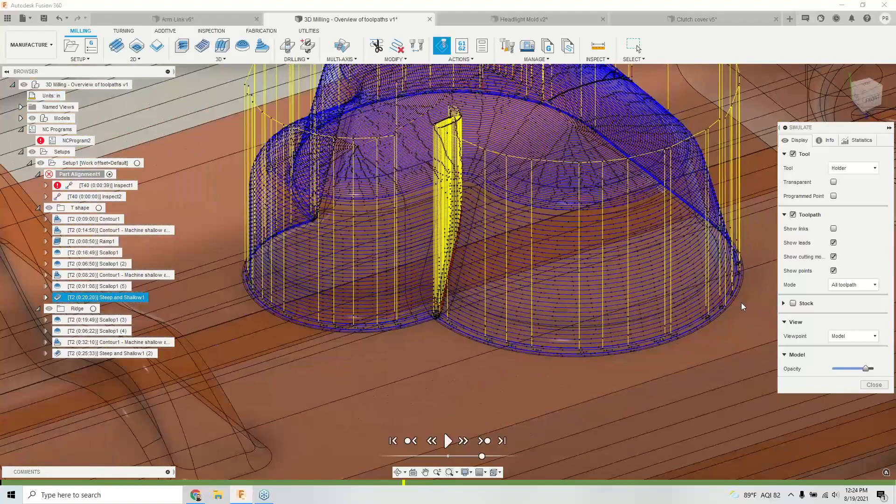
left_click(870, 386)
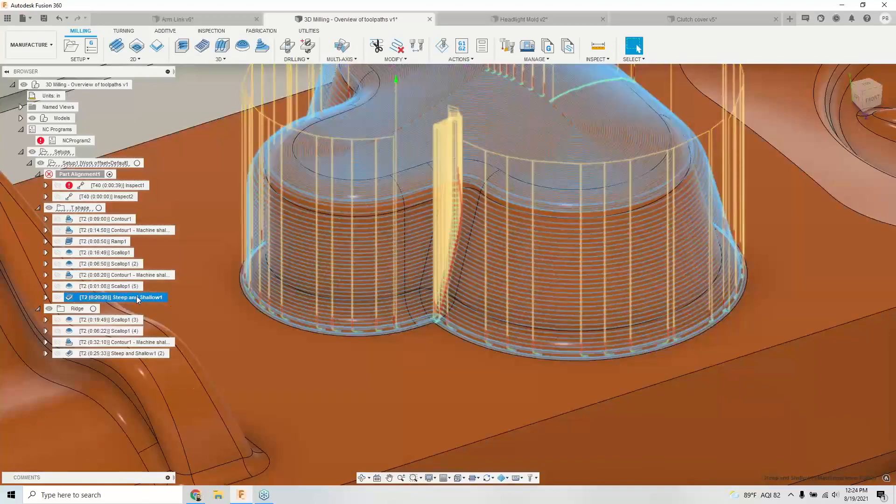
Step: Enable smoothing with the Fit arcs mode in the Steep and Shallow1 passes and regenerate the toolpath
right_click(137, 300)
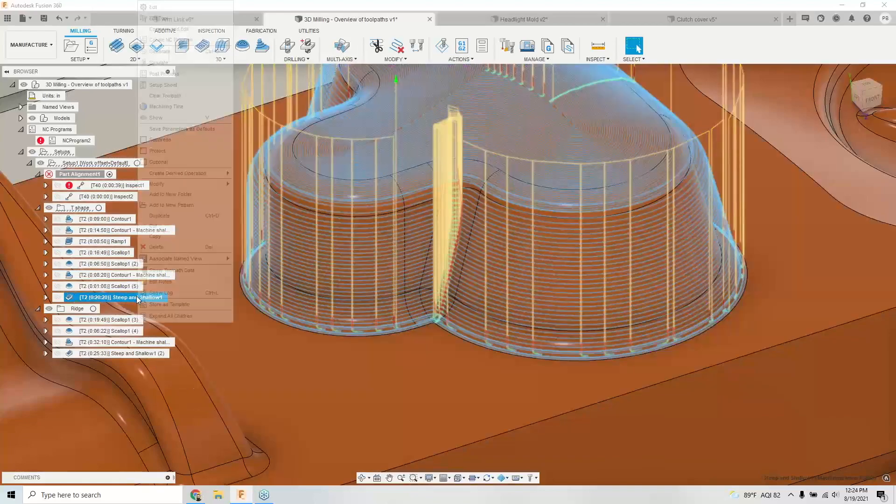
left_click(168, 9)
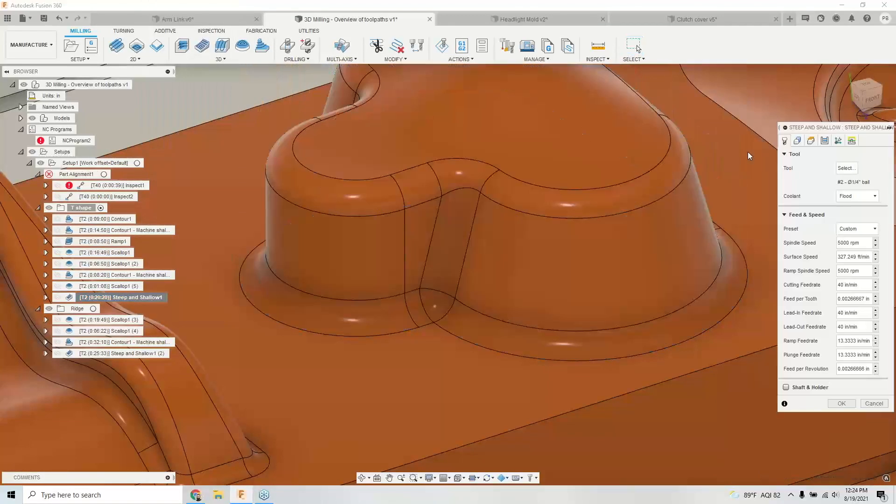
left_click(824, 141)
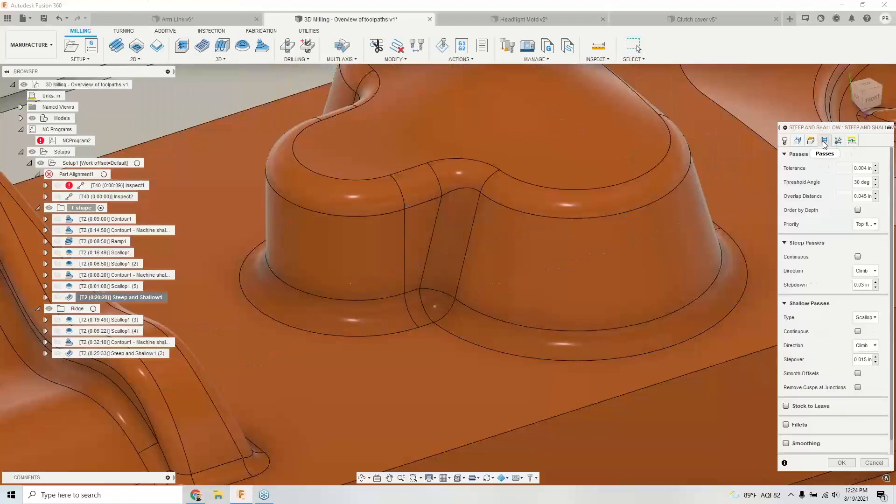
scroll(820, 296, "down", 1)
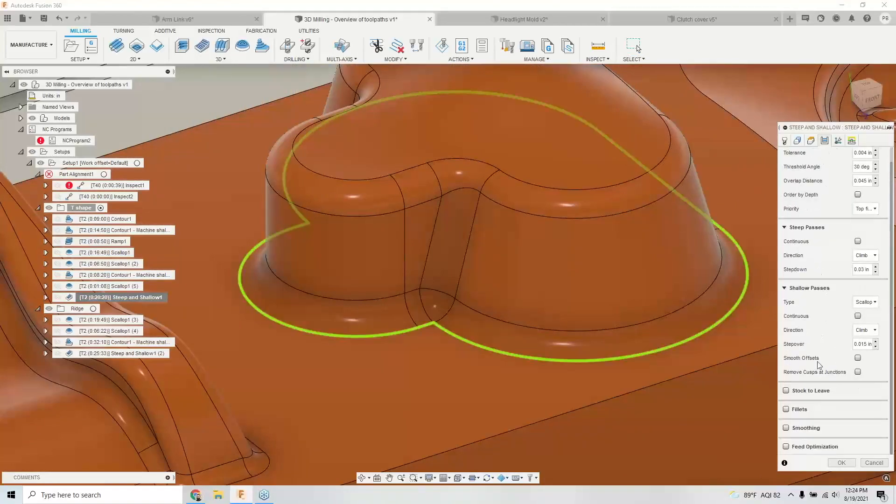
left_click(786, 428)
scroll(837, 417, "down", 1)
left_click(862, 430)
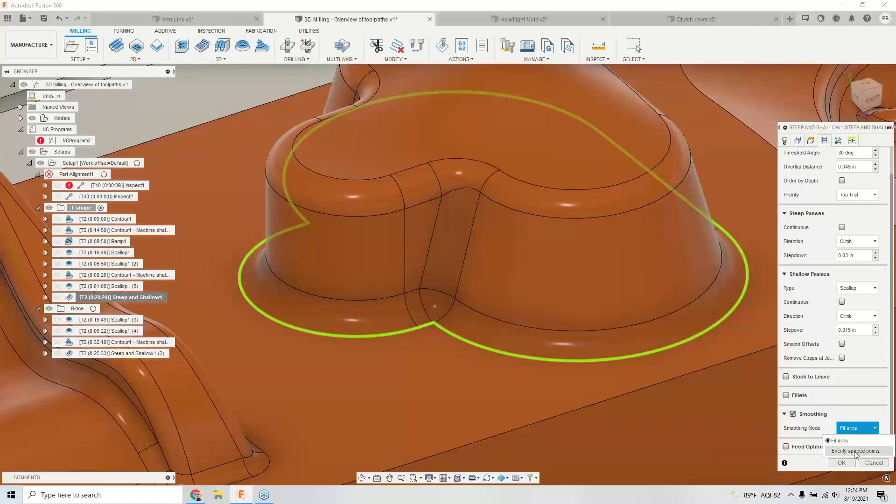
left_click(806, 425)
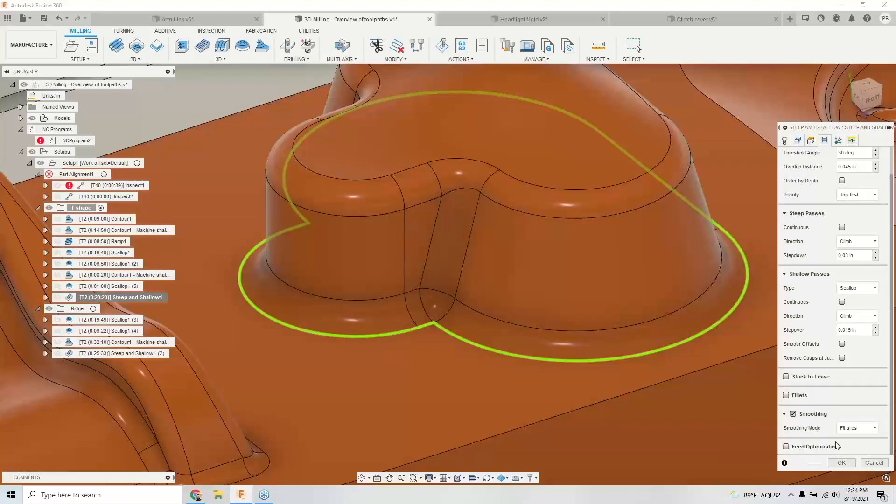
left_click(846, 466)
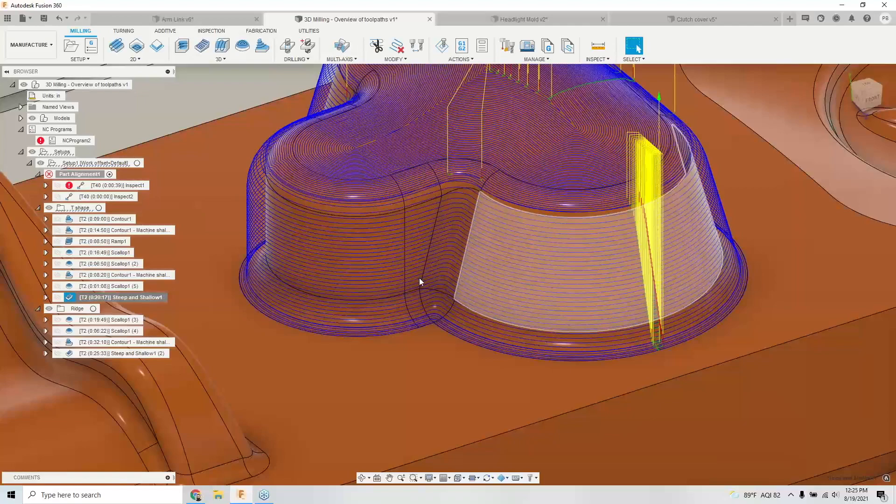
Step: Simulate the smoothed Steep and Shallow1 toolpath, inspect its point distribution on the boss walls, and close the simulation
right_click(136, 297)
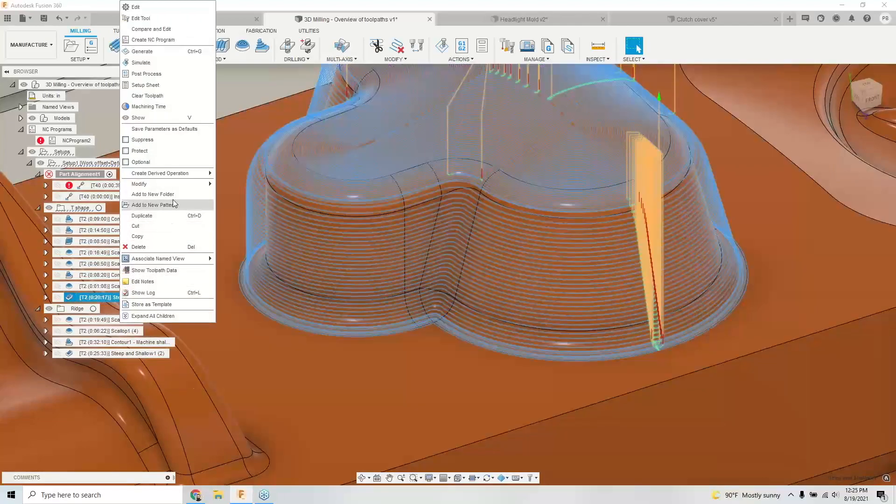
left_click(152, 64)
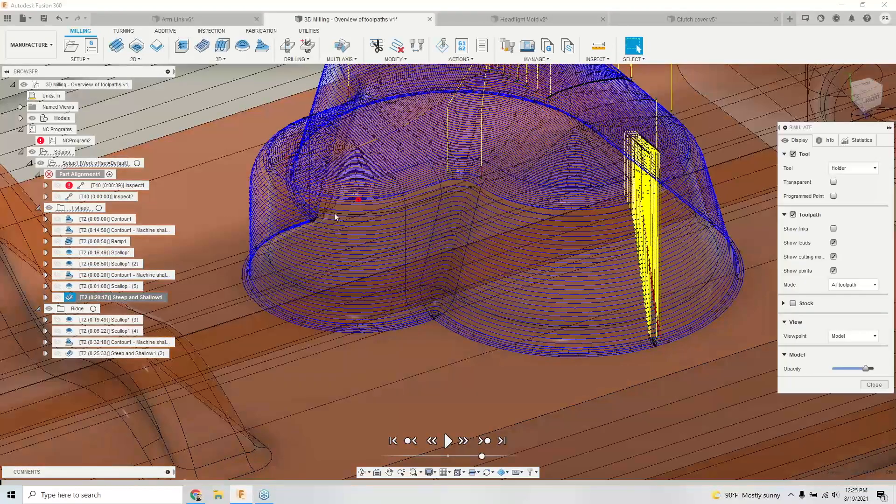
scroll(609, 258, "up", 5)
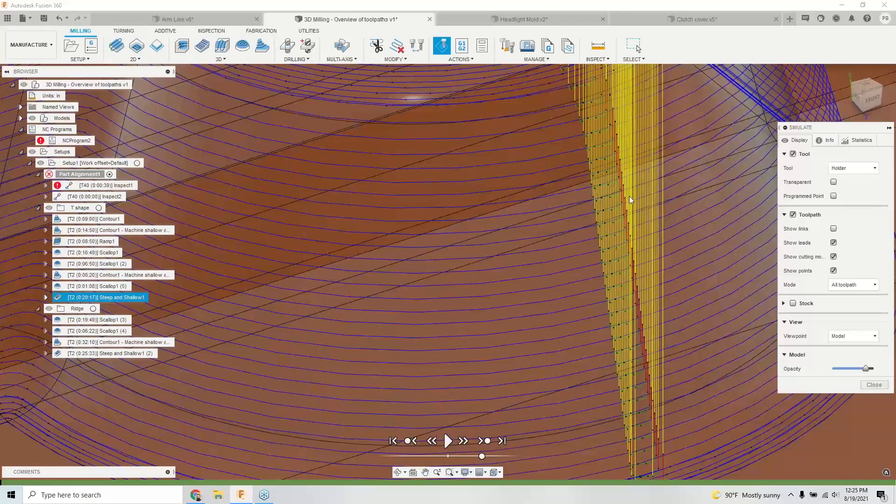
scroll(572, 212, "down", 3)
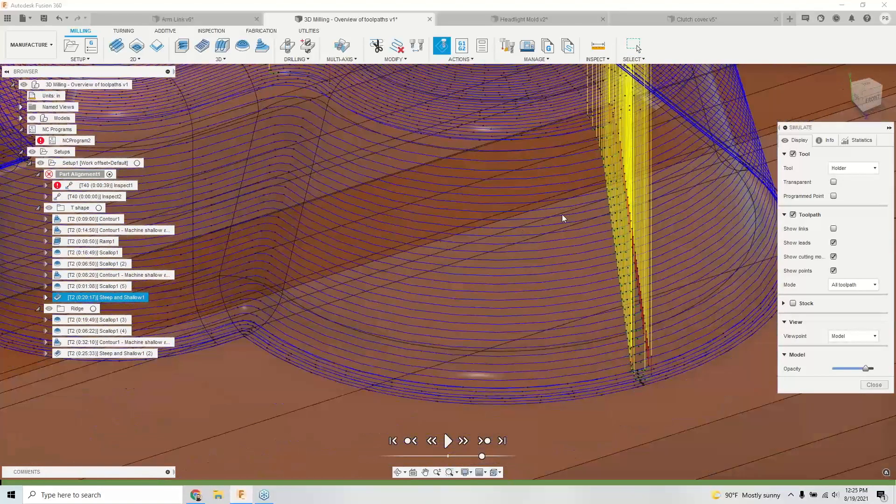
scroll(451, 217, "down", 2)
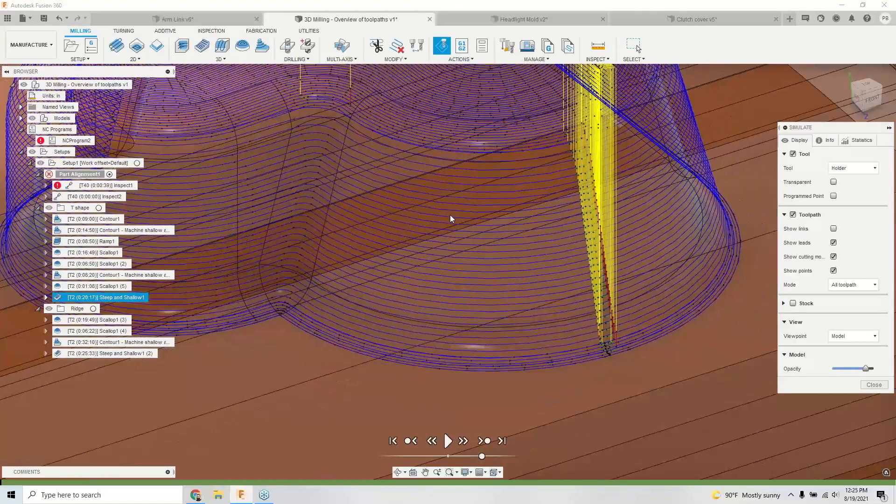
scroll(477, 219, "down", 2)
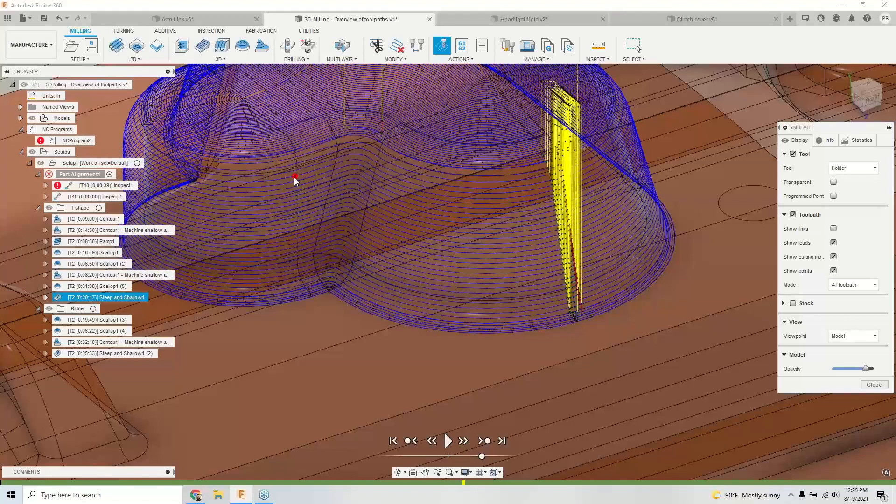
left_click(874, 384)
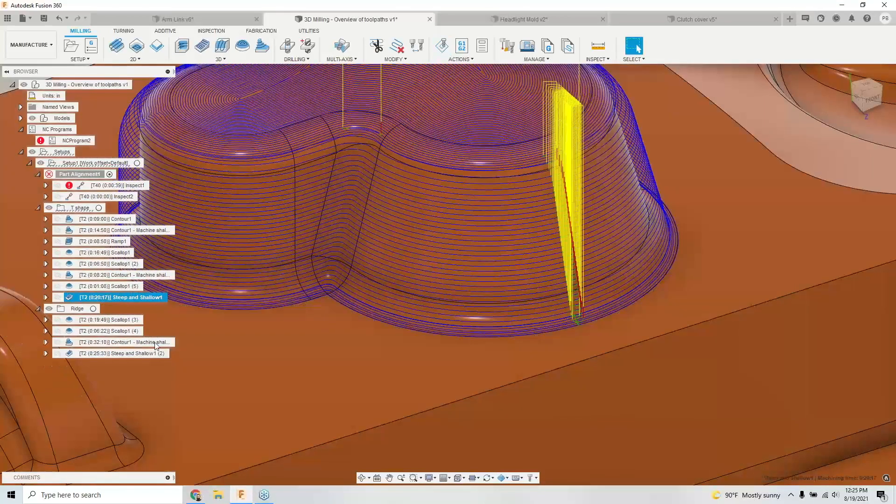
Step: Try the Evenly spaced points smoothing mode on Steep and Shallow1, review its maximum spacing and tolerance, and discard the edit
right_click(126, 297)
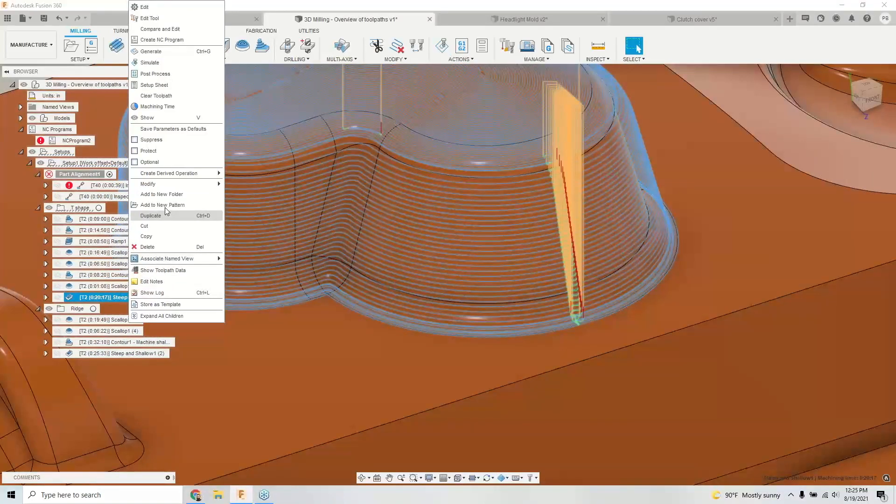
left_click(148, 7)
left_click(825, 141)
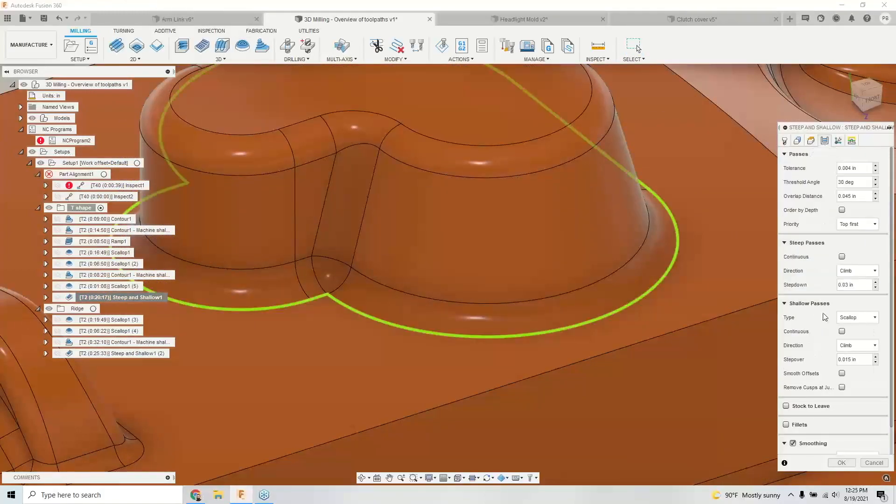
scroll(811, 317, "down", 1)
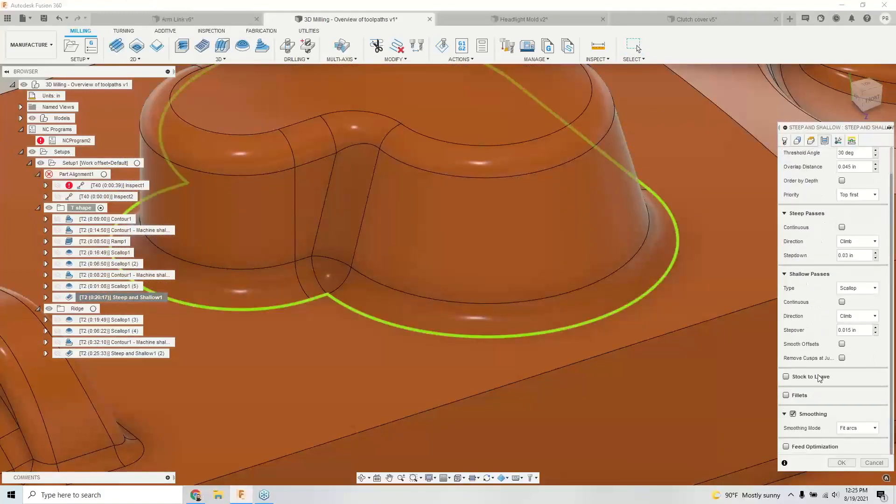
left_click(855, 428)
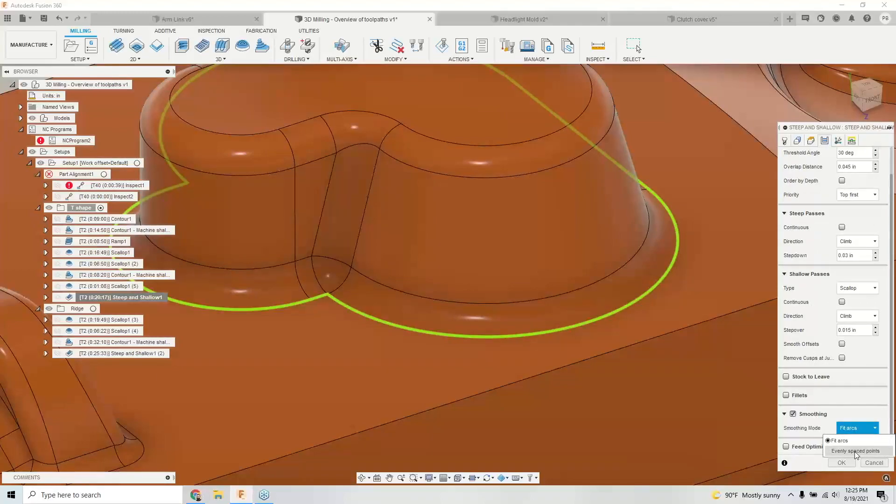
left_click(855, 451)
scroll(847, 449, "down", 1)
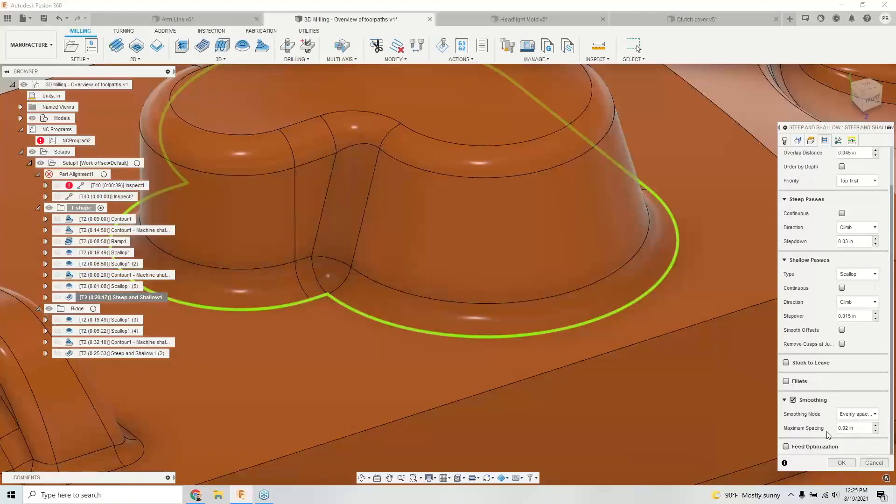
scroll(859, 233, "up", 3)
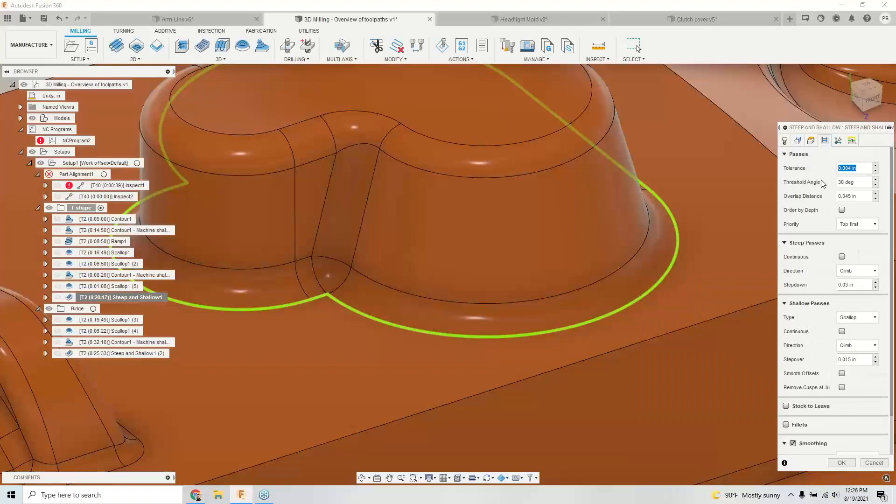
scroll(812, 209, "down", 3)
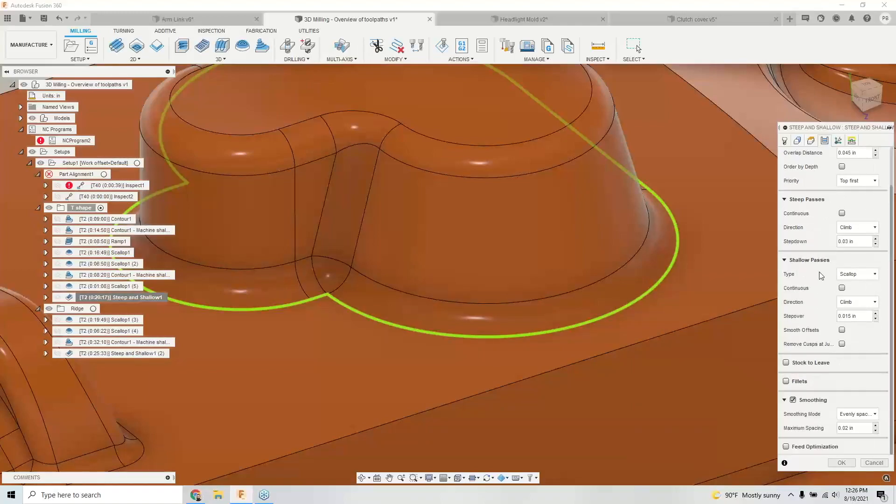
left_click(850, 427)
scroll(489, 328, "down", 8)
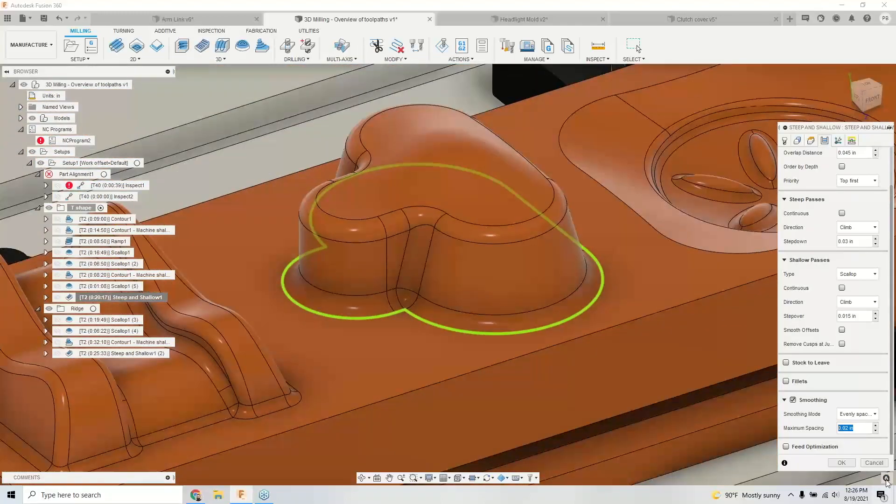
left_click(874, 463)
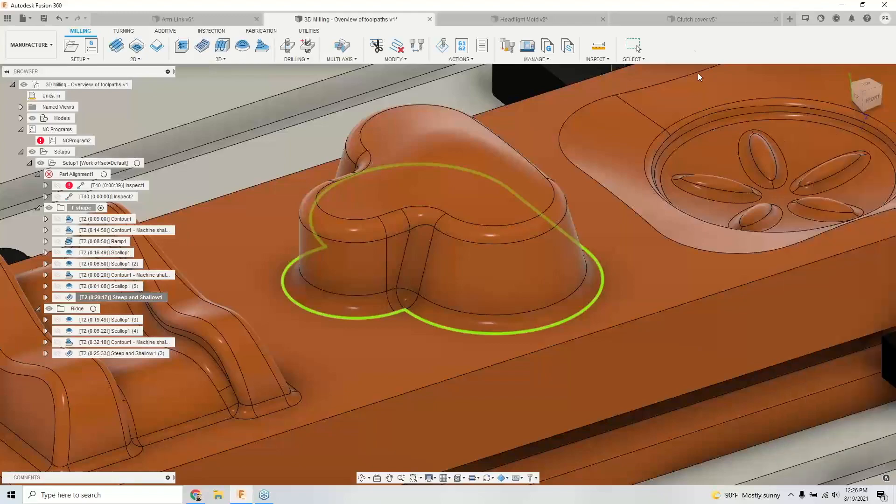
Step: Look at the Clutch cover document, return to the 3D Milling document and view the whole fixtured part
left_click(682, 18)
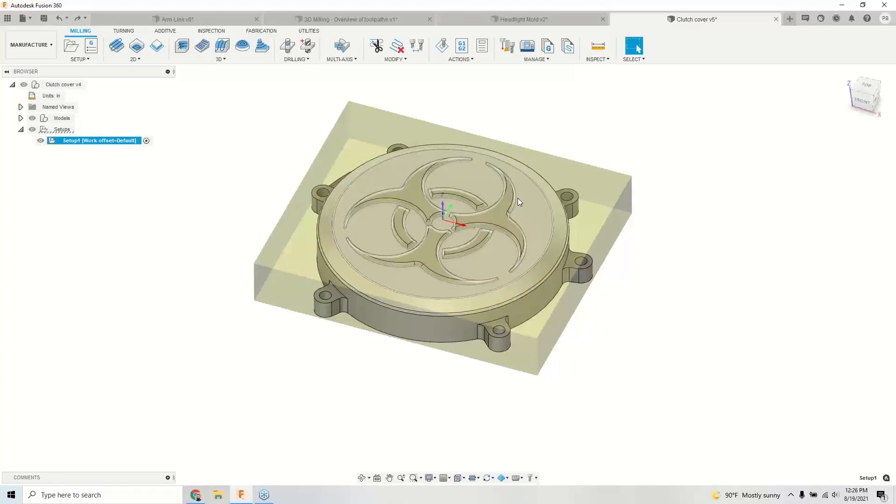
left_click(358, 20)
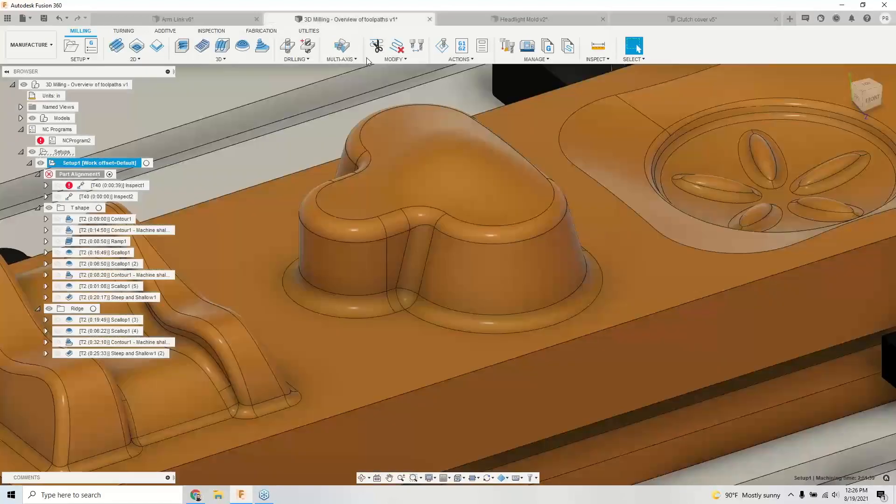
scroll(510, 228, "down", 5)
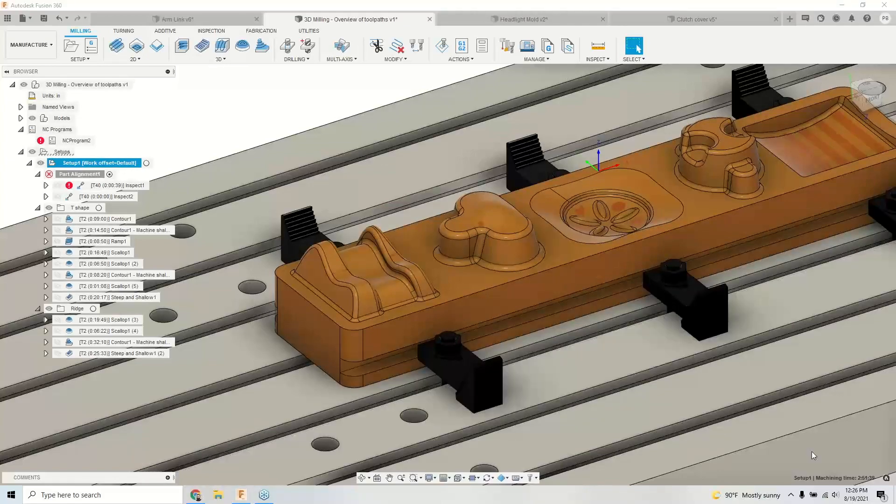
scroll(290, 168, "down", 2)
left_click(271, 127)
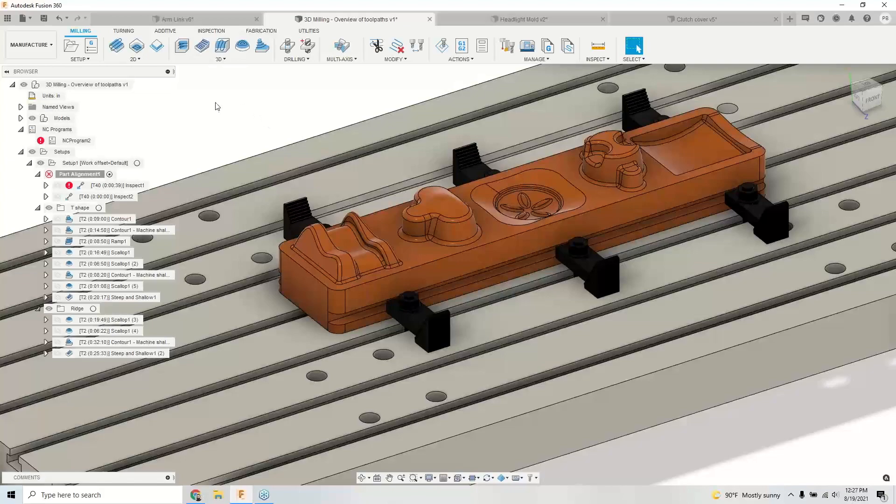
Step: Create a 2D Contour operation along the outer edge chain of the block's upper face
left_click(158, 48)
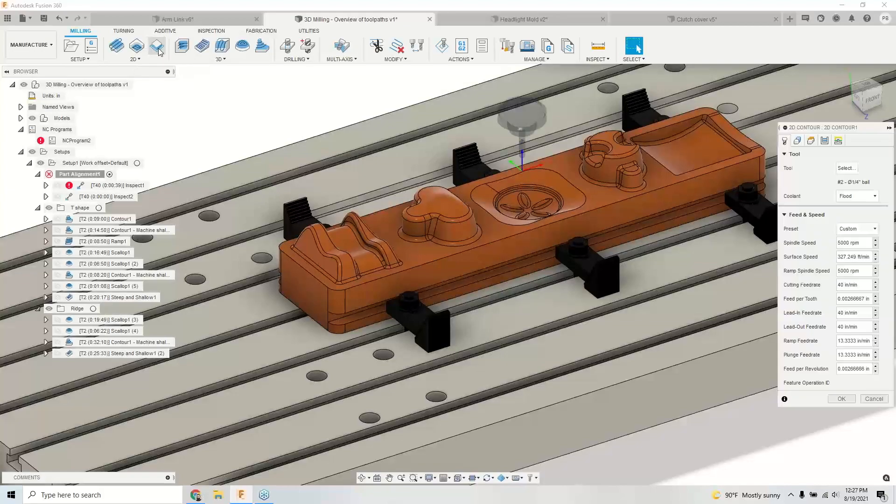
left_click(420, 265)
scroll(348, 262, "down", 5)
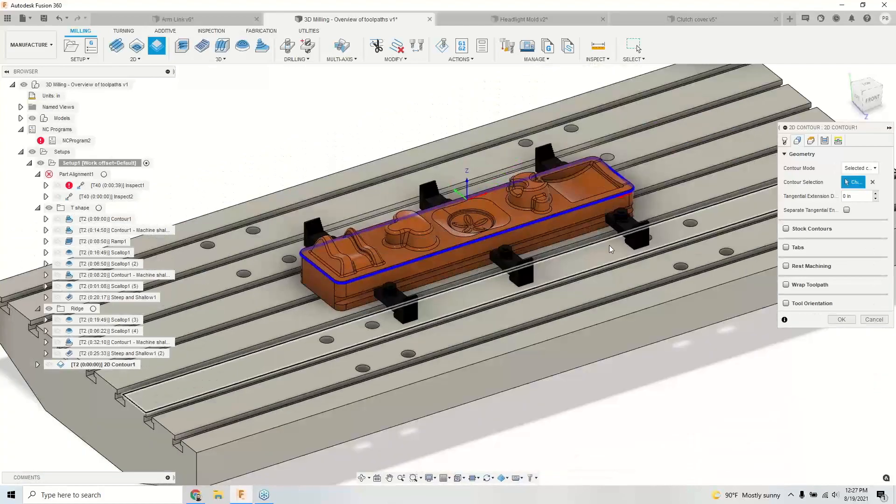
Step: Set the 2D contour's bottom height to be measured from the Model bottom
left_click(810, 140)
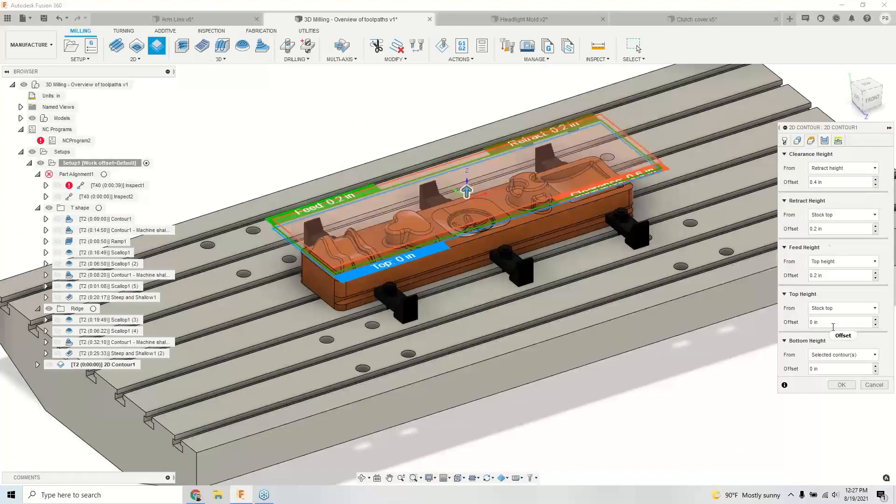
left_click(835, 356)
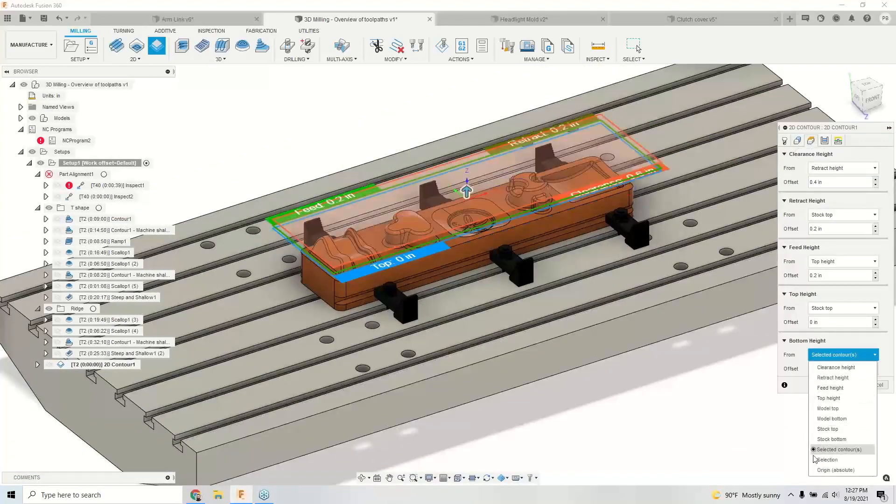
left_click(838, 449)
left_click(846, 355)
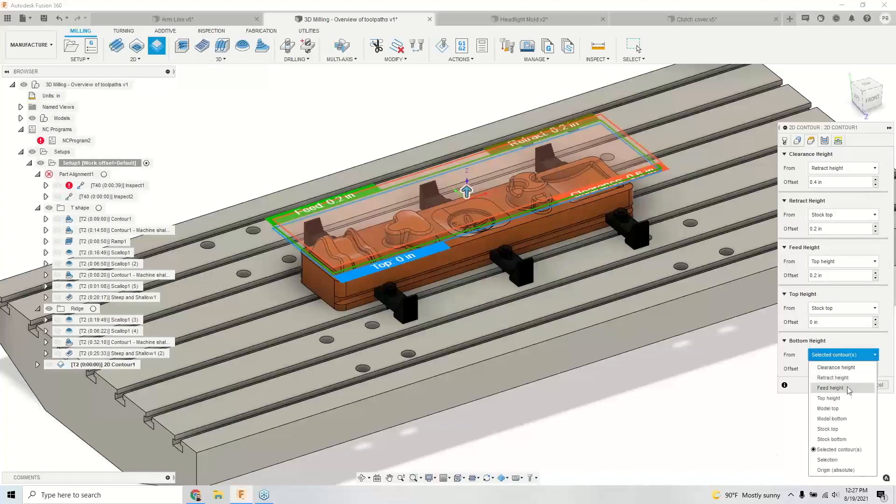
left_click(829, 418)
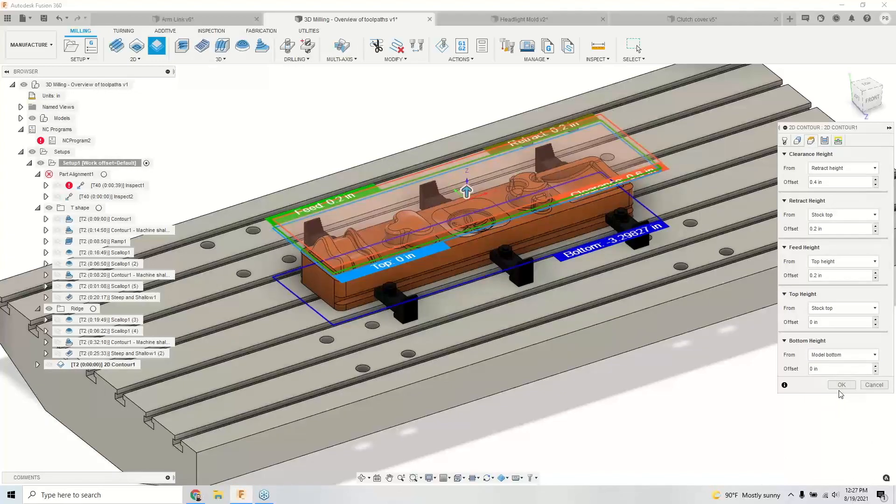
Step: Accept the 2D Contour settings to generate the toolpath around the mold's base
left_click(841, 385)
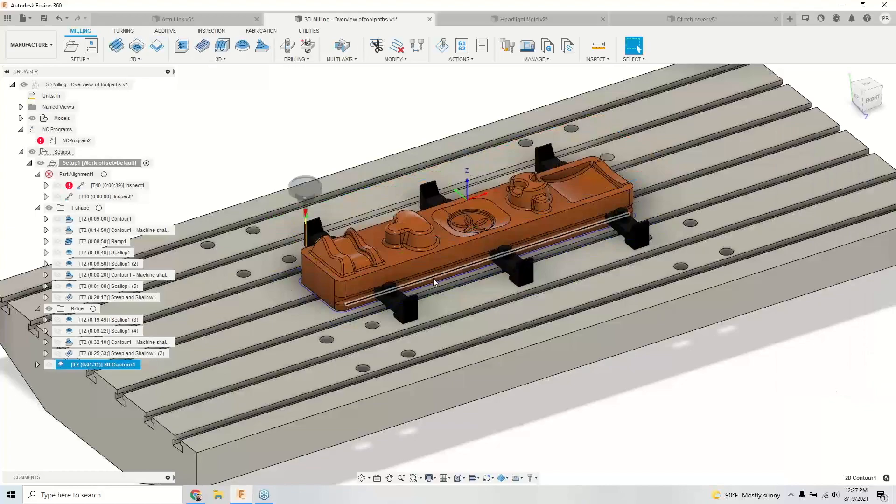
scroll(361, 282, "up", 2)
middle_click_drag(361, 281, 729, 296, "shift")
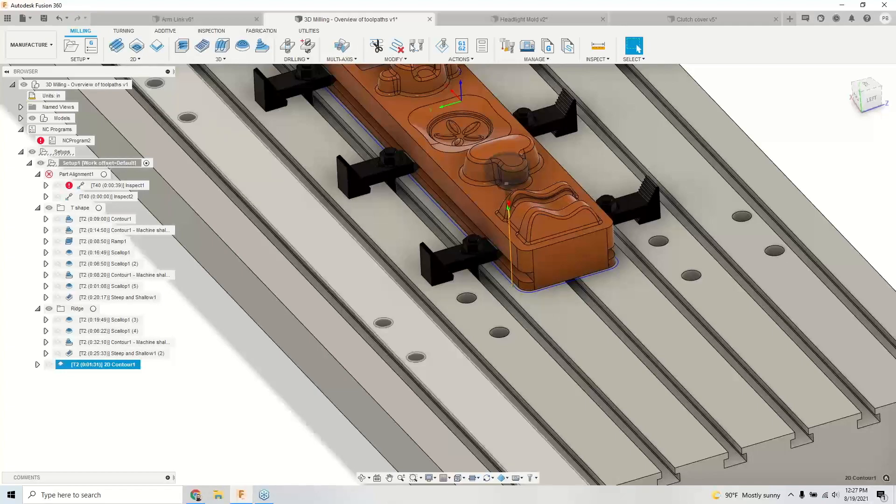
Step: Start trimming the 2D Contour1 toolpath from the top view and outline a four-point boundary around the leftmost clamp pair
left_click_drag(867, 86, 869, 93)
left_click(886, 76)
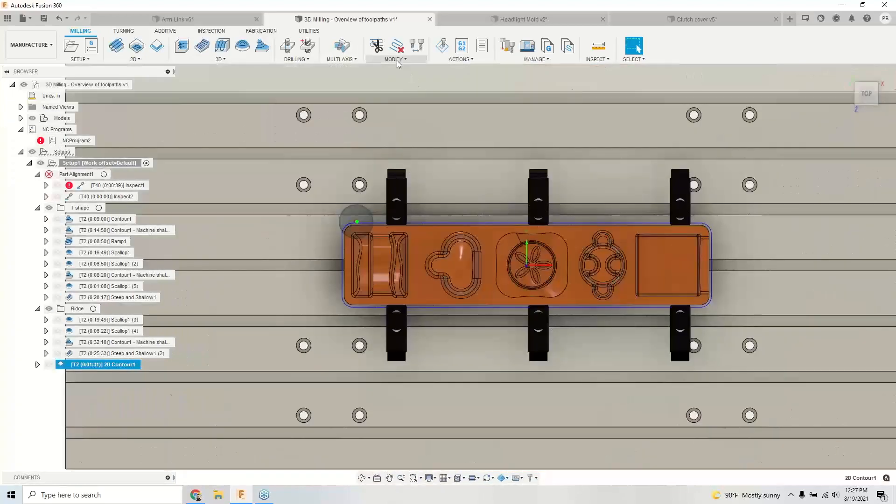
left_click(377, 47)
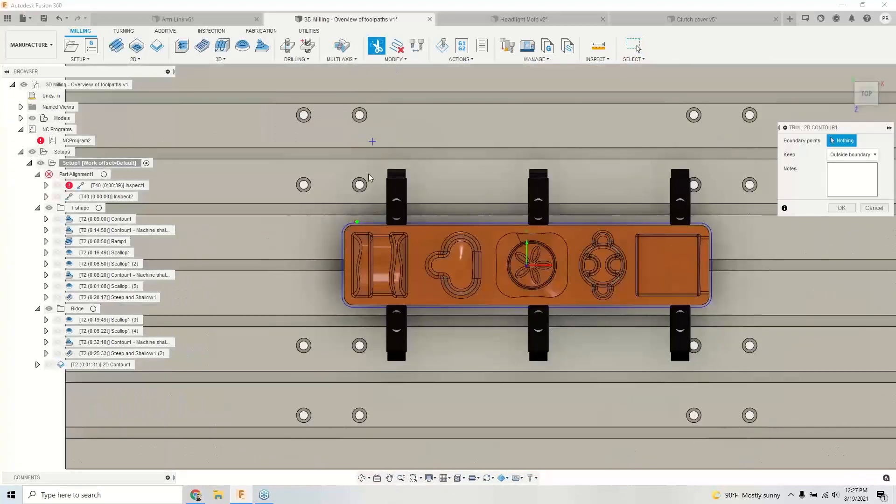
scroll(372, 192, "up", 2)
left_click(380, 200)
left_click(382, 348)
left_click(434, 350)
left_click(426, 193)
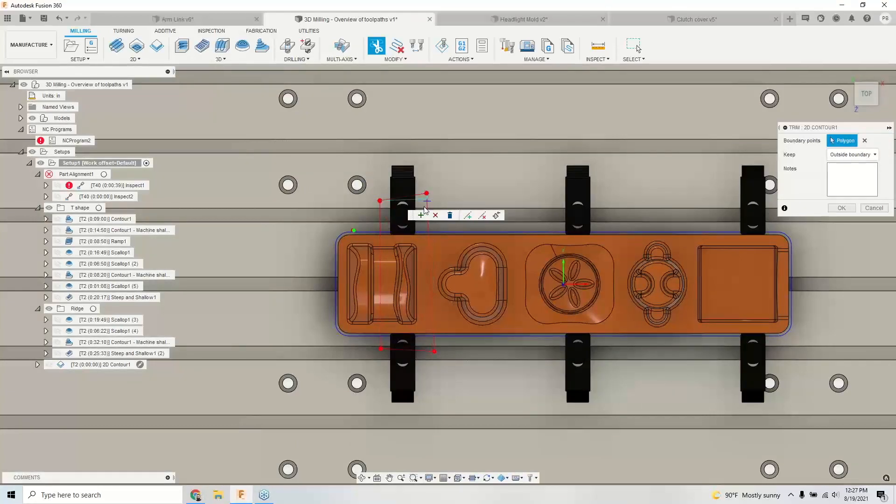
Step: Add two more four-point trim boundaries, one around the middle clamp pair and one around the rightmost pair
left_click(557, 212)
left_click(556, 356)
left_click(604, 355)
left_click(604, 199)
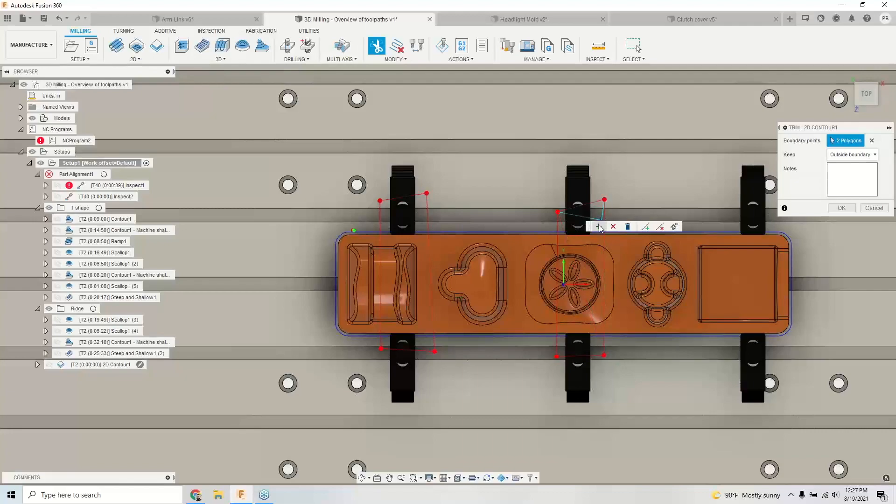
left_click(558, 211)
left_click(730, 216)
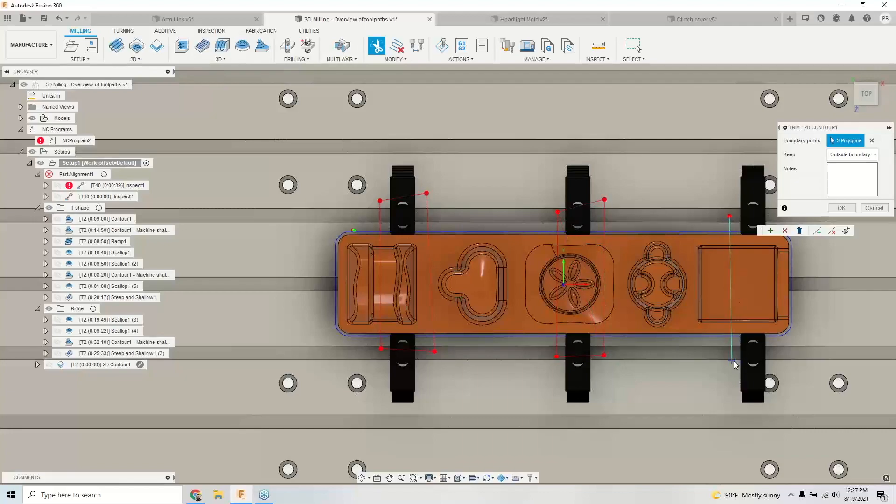
left_click(731, 360)
left_click(778, 359)
left_click(771, 214)
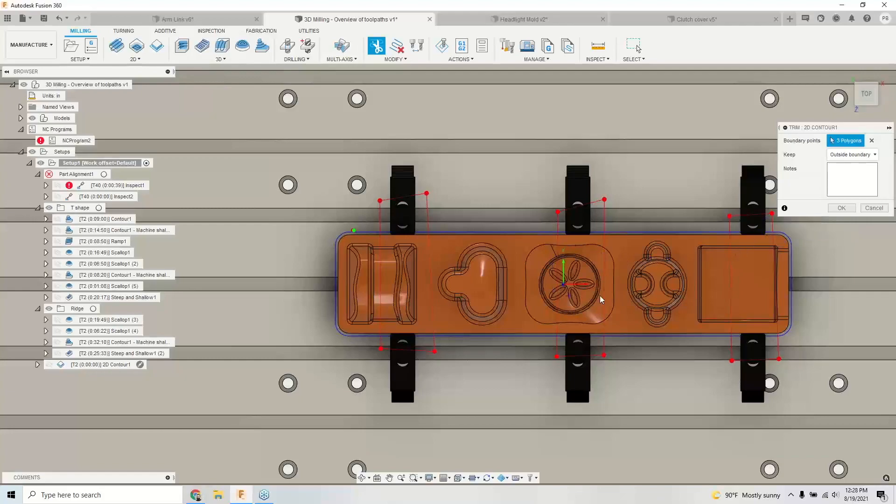
Step: Keep both the inside and outside portions of the toolpath and apply the trim to 2D Contour1
left_click(846, 158)
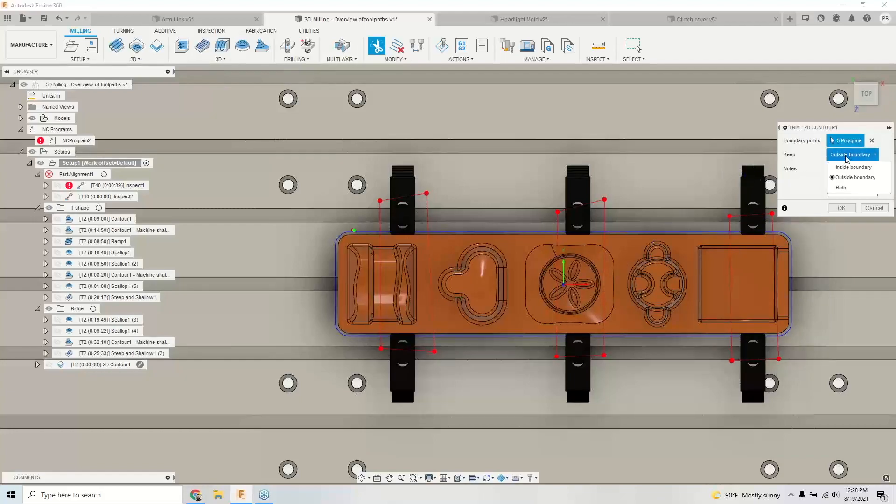
left_click(846, 188)
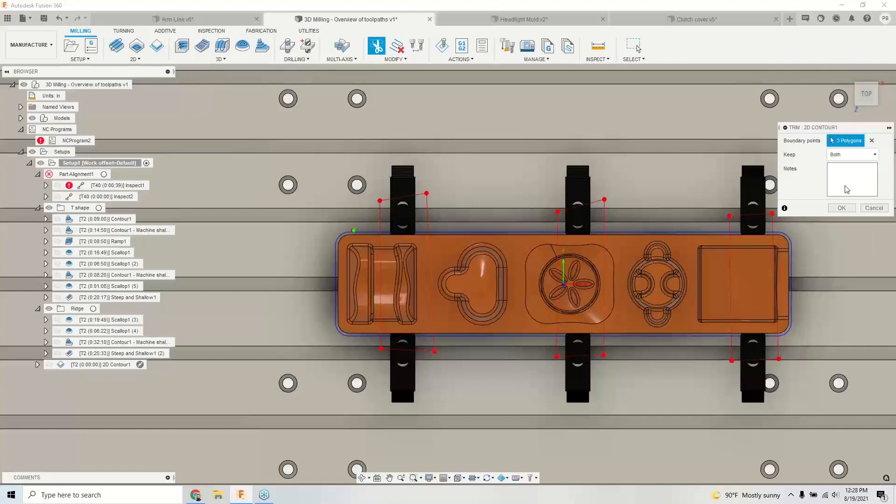
left_click(841, 208)
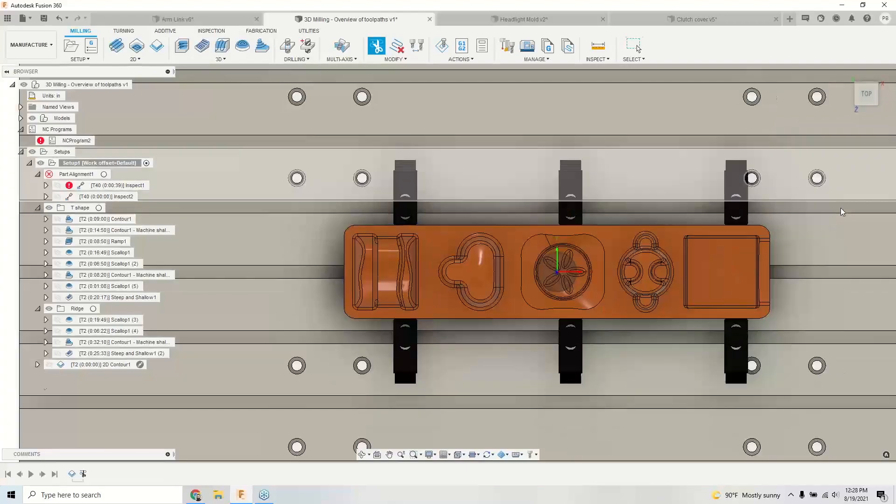
Step: Examine the two trimmed toolpath portions, 2D Contour1:1 and 2D Contour1:2, around the clamps
middle_click_drag(340, 306, 307, 314, "shift")
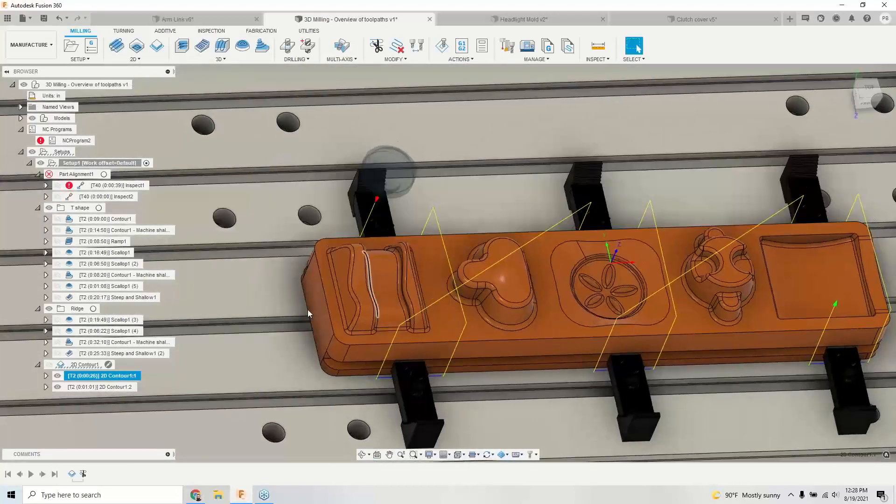
left_click(102, 387)
middle_click_drag(302, 371, 312, 318, "shift")
scroll(295, 347, "down", 2)
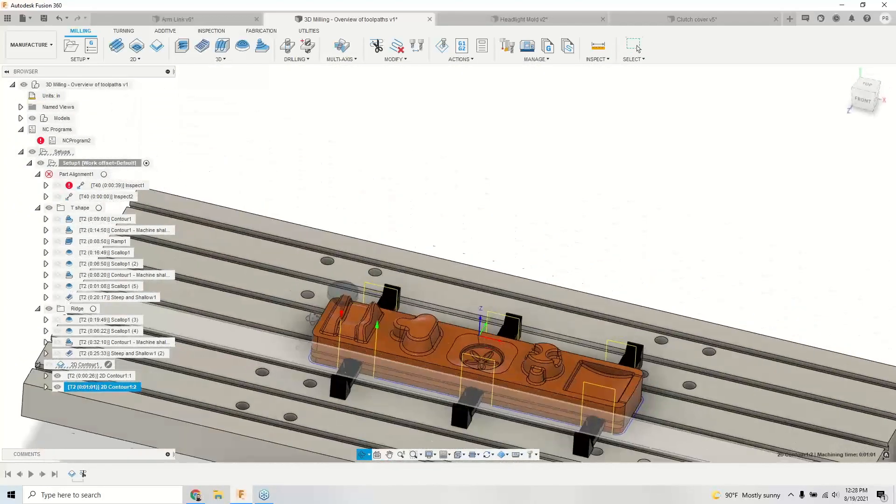
scroll(334, 355, "down", 1)
scroll(361, 363, "up", 4)
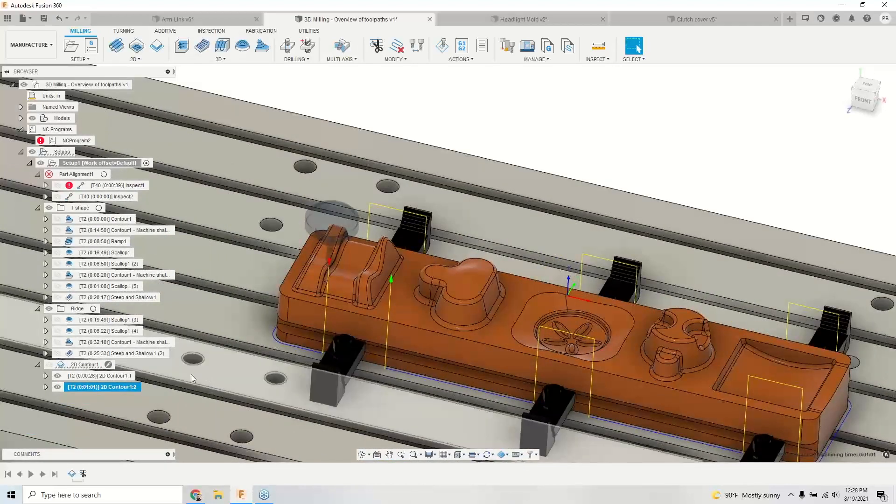
Step: Edit the 2D Contour1 trim, shifting the leftmost boundary's four points toward the mold's left end
left_click(89, 369)
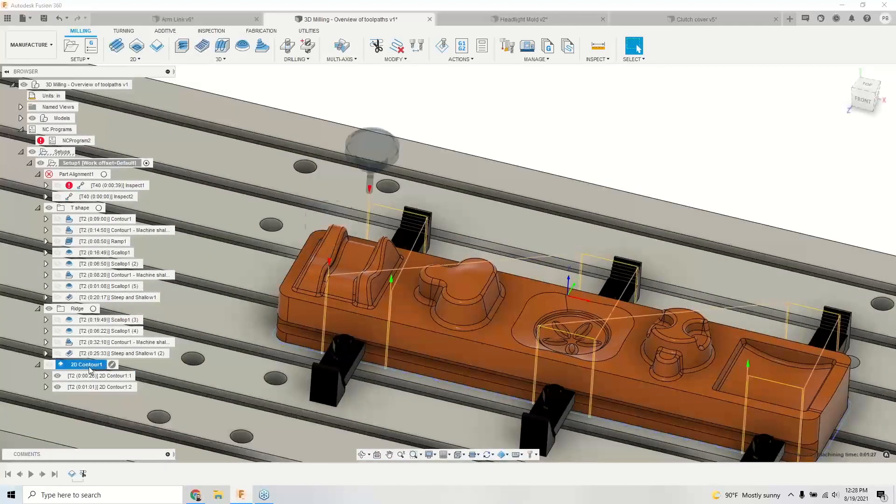
left_click(83, 474)
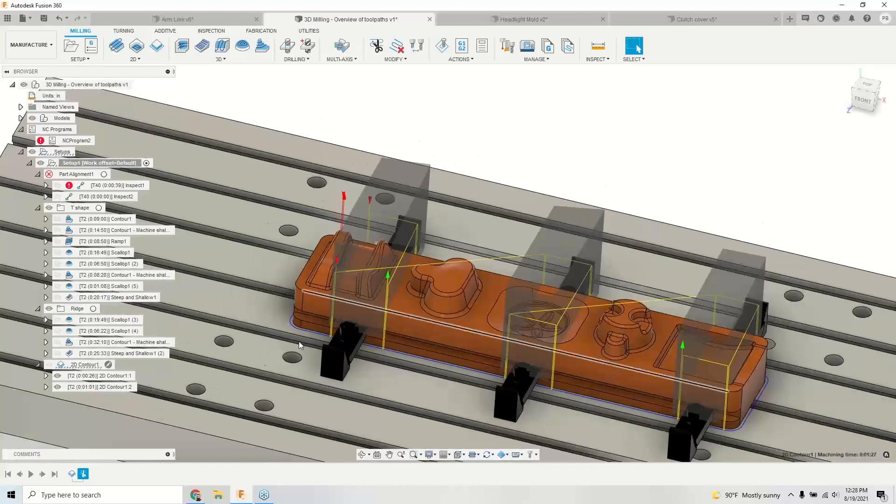
right_click(85, 474)
left_click(106, 482)
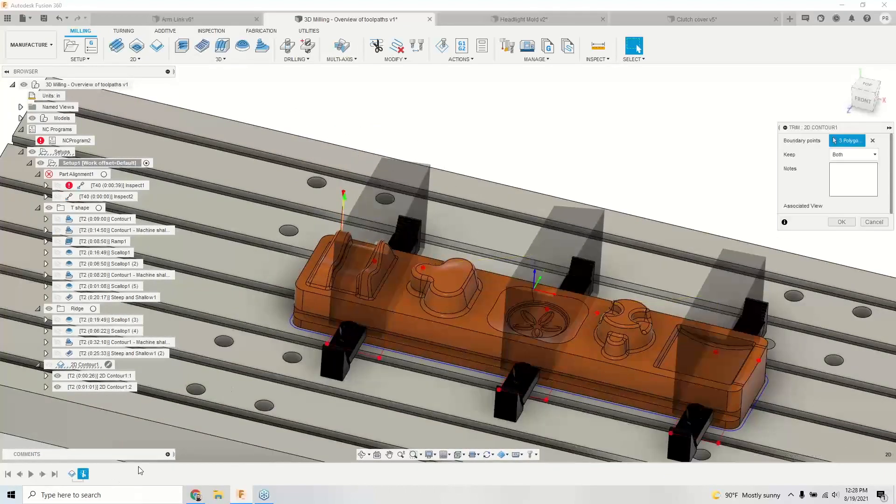
left_click(866, 87)
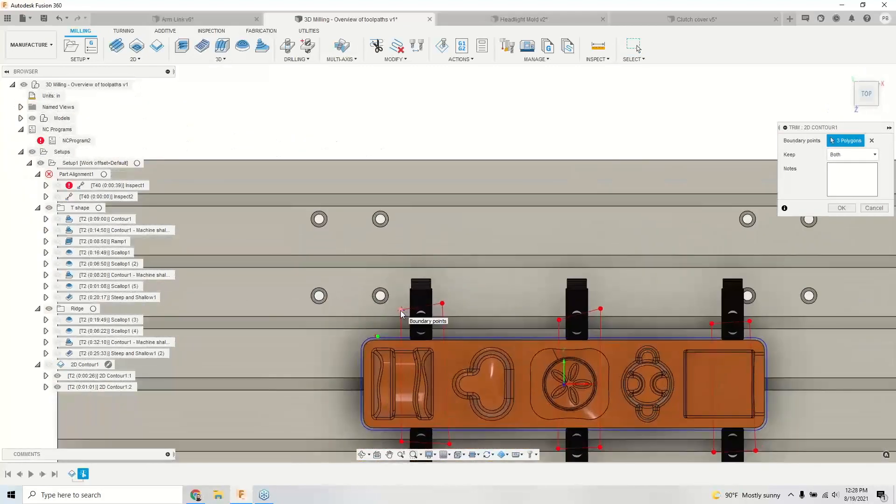
left_click_drag(402, 310, 385, 309)
left_click_drag(400, 441, 380, 441)
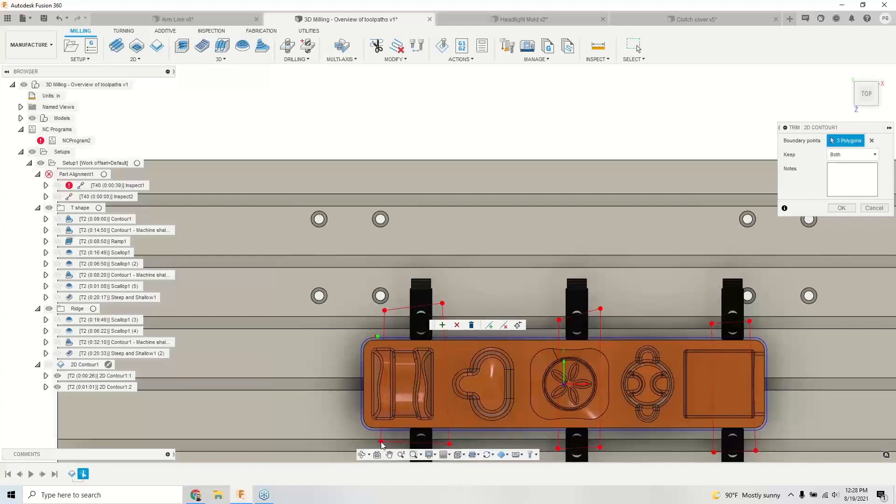
left_click_drag(449, 444, 429, 444)
left_click_drag(442, 303, 421, 314)
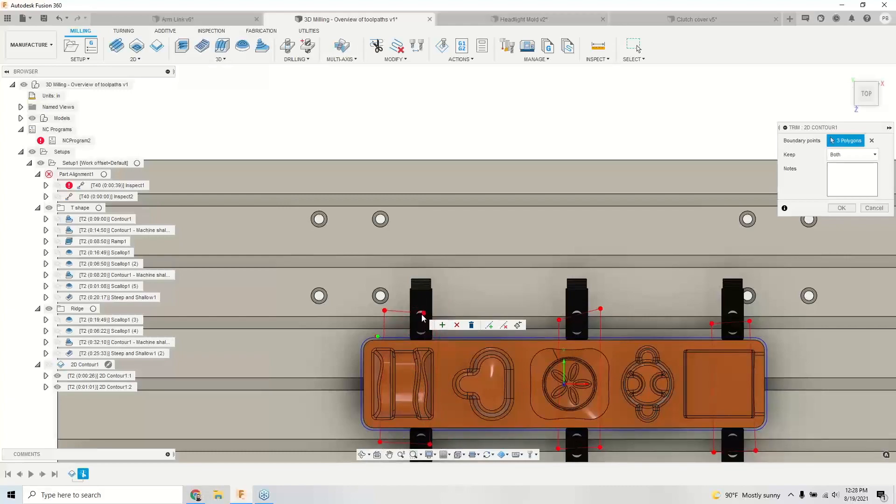
left_click(841, 208)
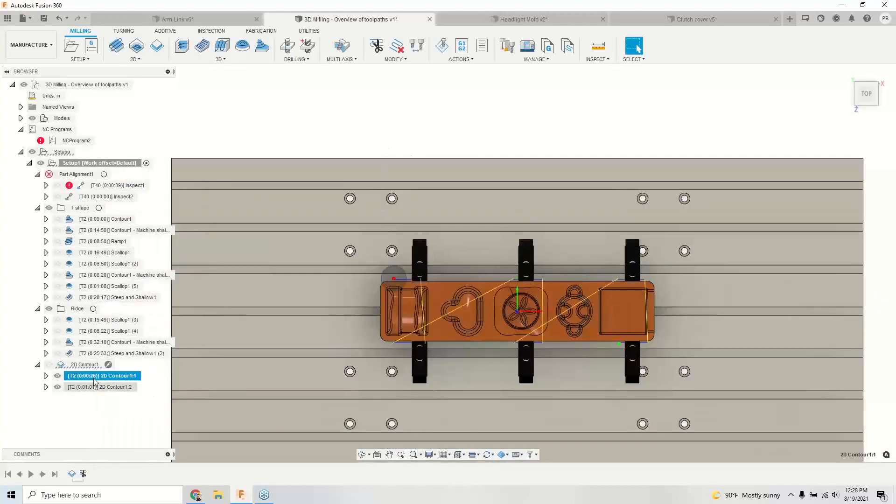
Step: Review the retrimmed 2D Contour1 toolpath and its two split portions around the clamps
left_click(75, 368)
middle_click_drag(176, 369, 177, 330, "shift")
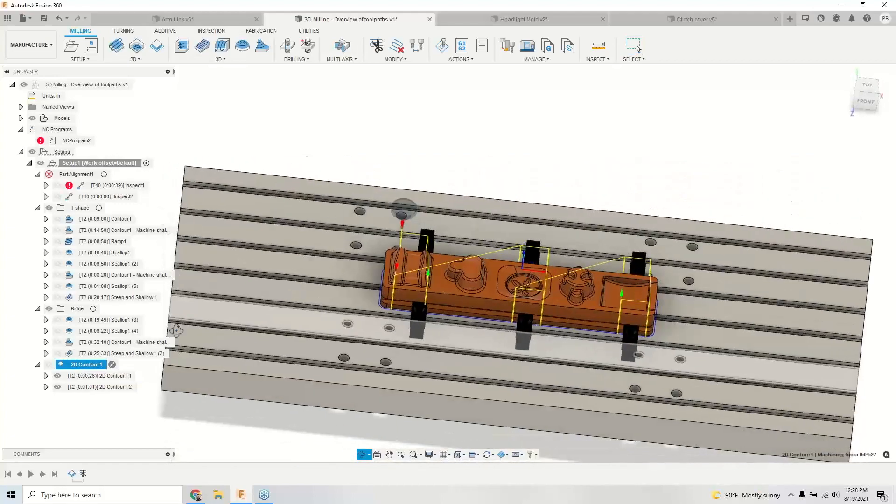
left_click(94, 387)
scroll(419, 279, "up", 5)
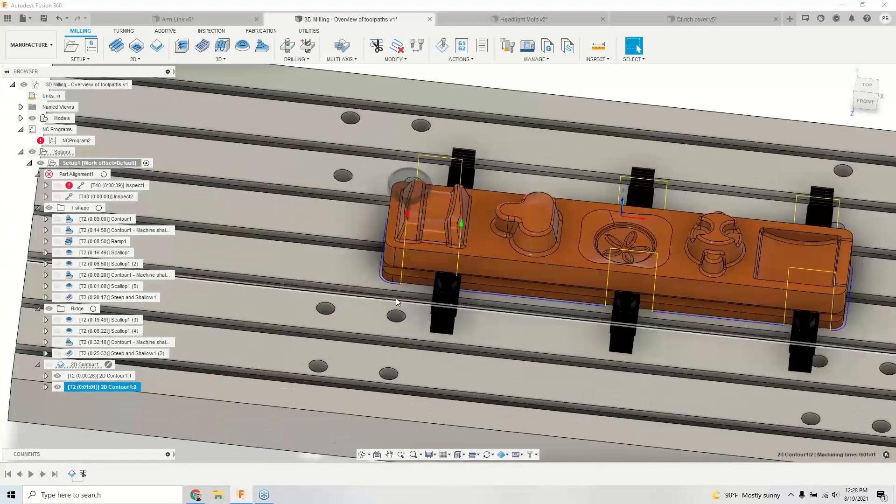
left_click(108, 376)
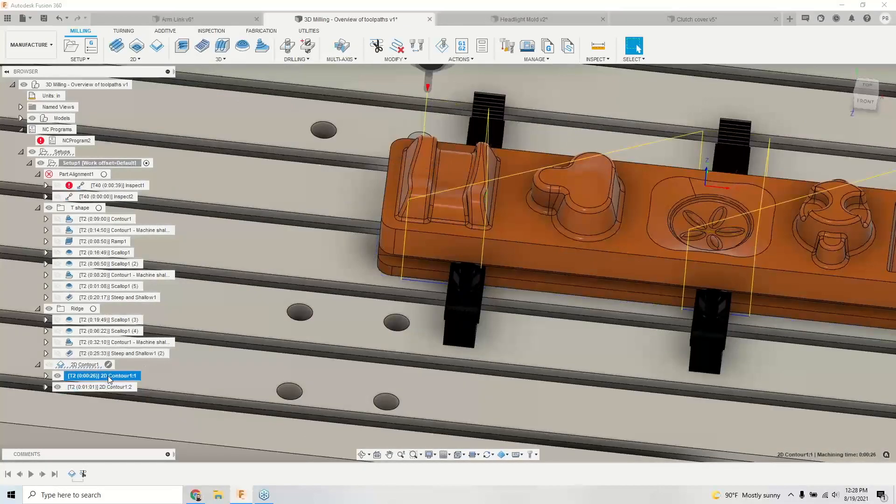
scroll(194, 374, "down", 2)
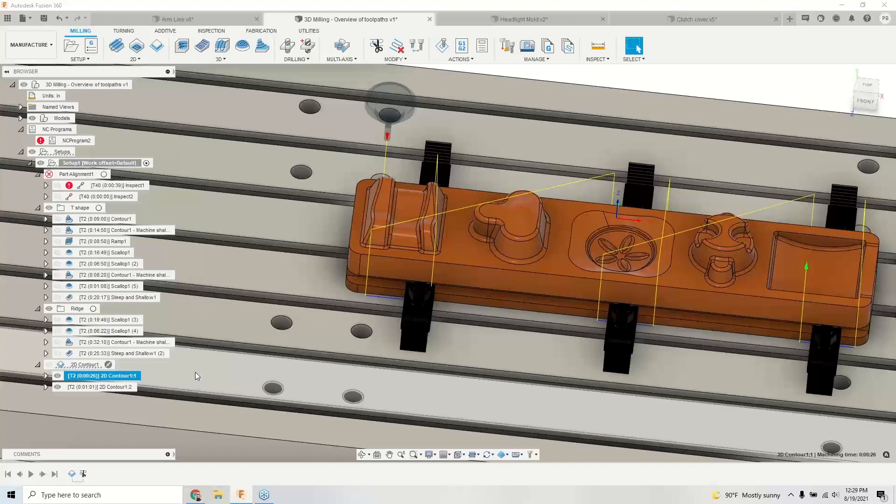
scroll(252, 341, "down", 2)
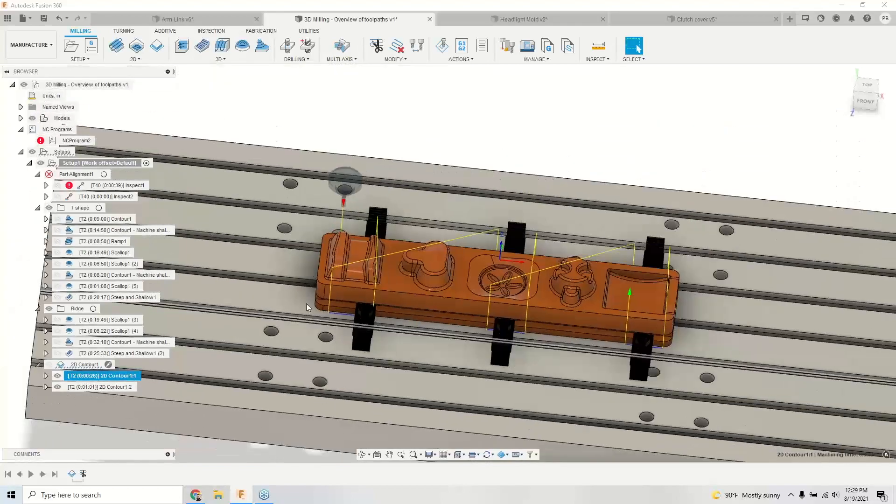
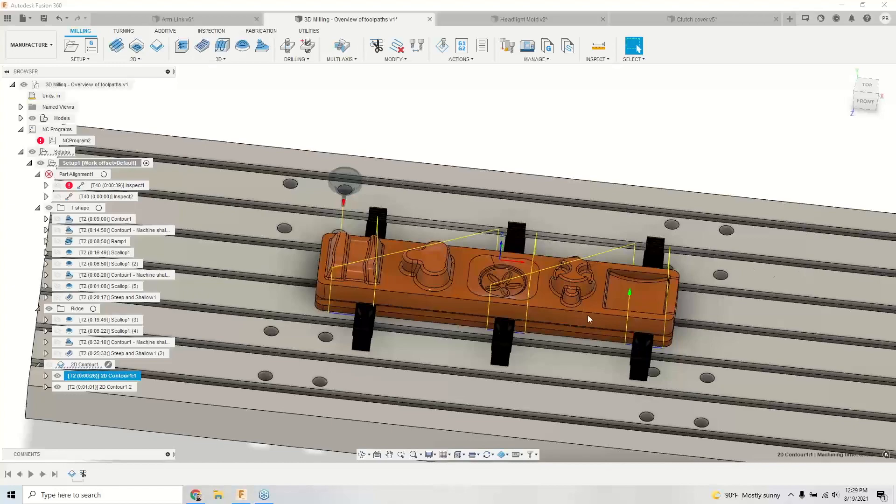
scroll(348, 270, "down", 2)
middle_click_drag(348, 269, 344, 262, "shift")
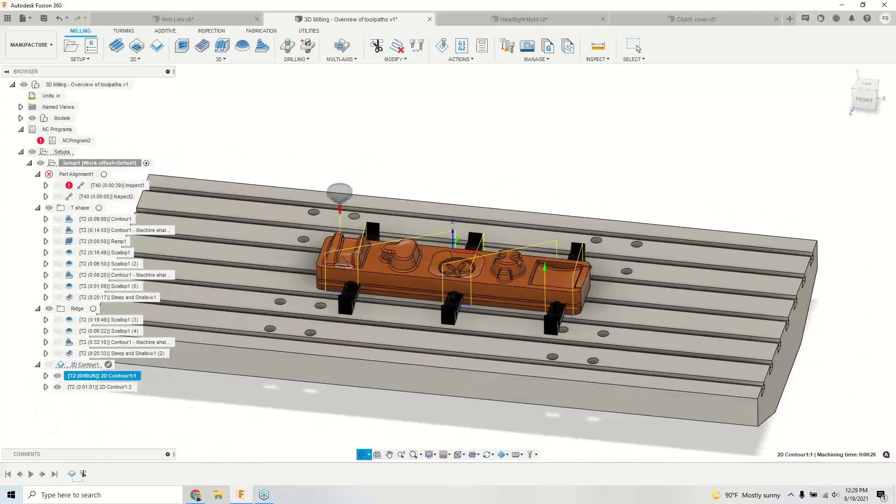
scroll(340, 267, "up", 3)
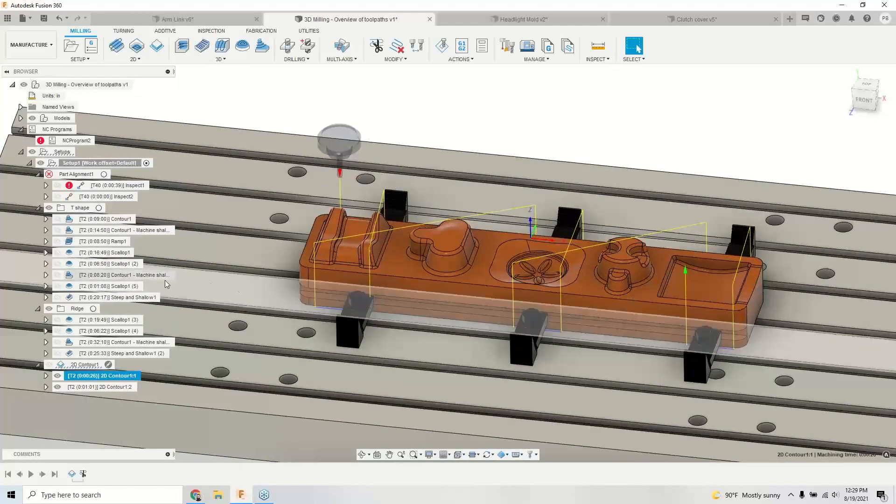
Step: Delete the Scallop1 (2) toolpath passes that run around the base fillet of the lobed boss
left_click(129, 298)
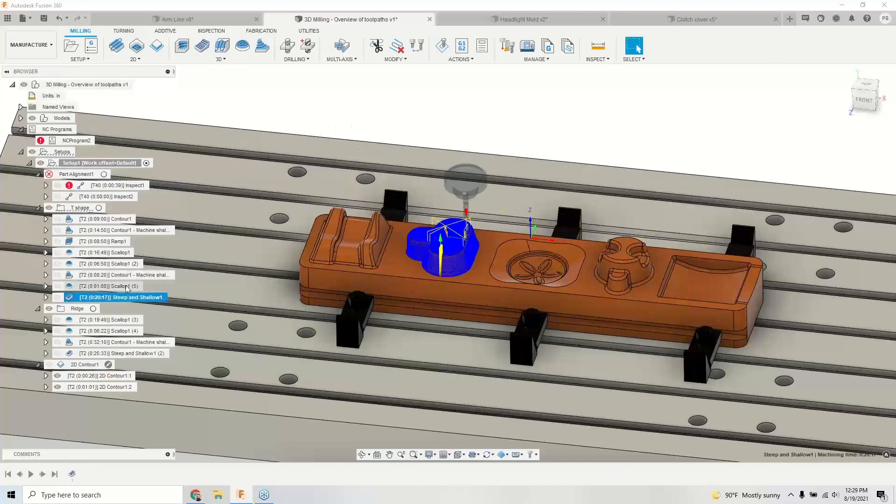
left_click(121, 266)
scroll(457, 253, "up", 5)
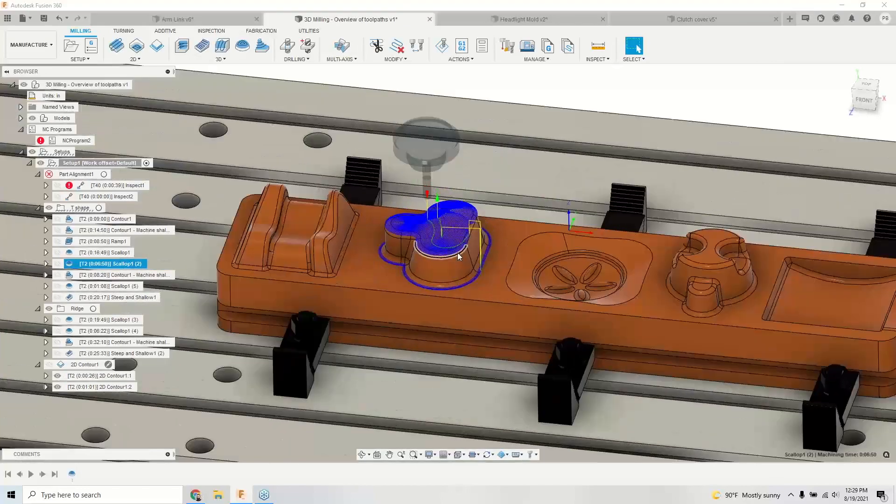
scroll(461, 265, "up", 6)
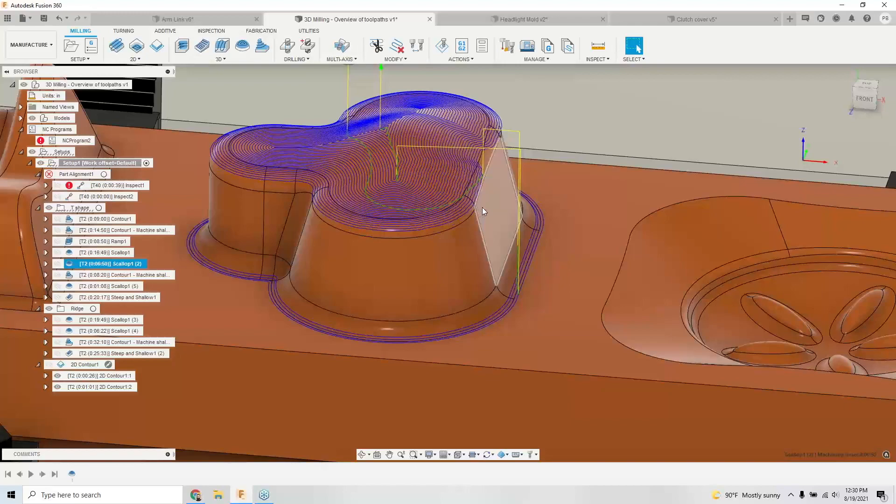
left_click(397, 46)
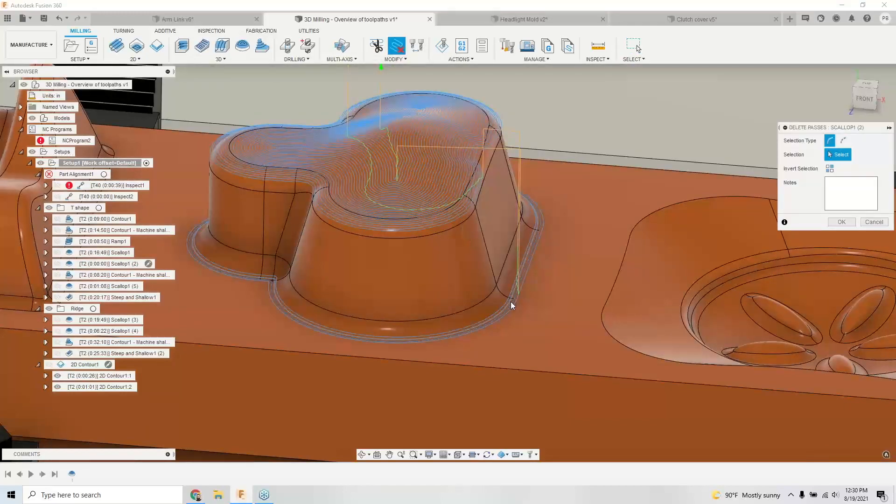
scroll(513, 301, "up", 3)
scroll(519, 303, "up", 1)
left_click(509, 291)
scroll(606, 266, "down", 3)
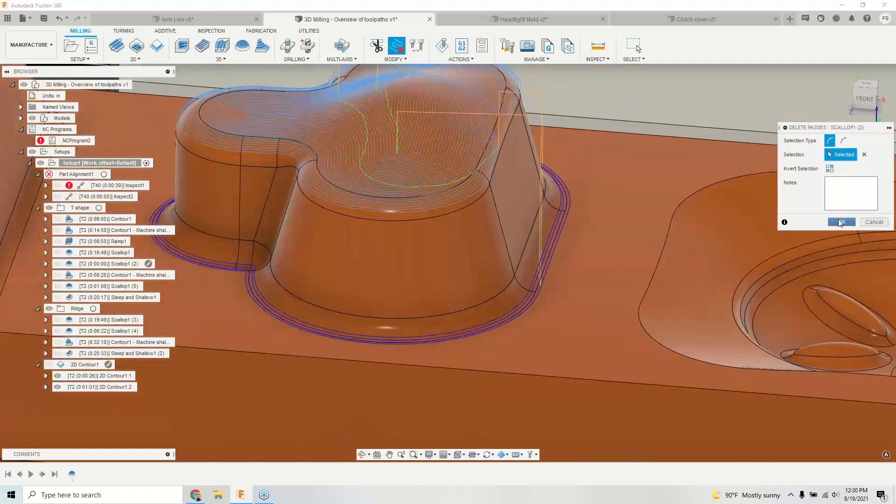
left_click(839, 223)
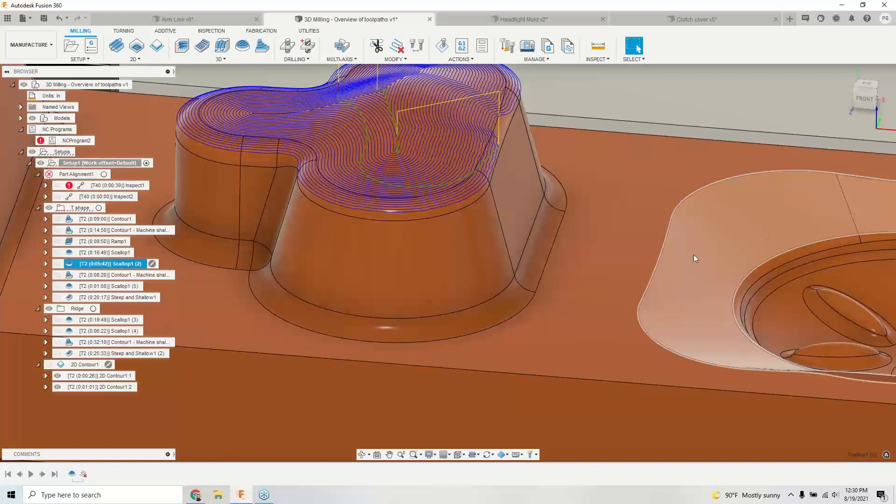
Step: Edit the Scallop1 (2) pass deletion, replacing the selected passes with individual segments of the outer passes near the boss's front base corner
left_click(83, 474)
right_click(83, 475)
left_click(98, 484)
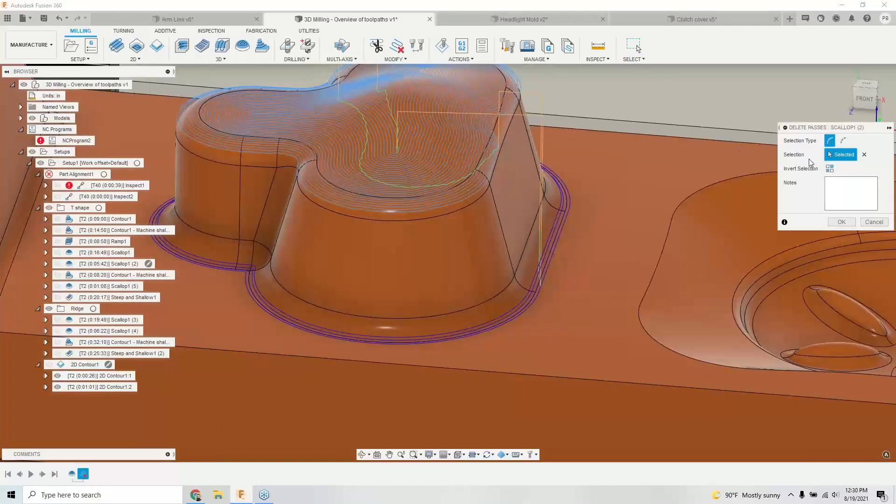
left_click(864, 155)
left_click(845, 142)
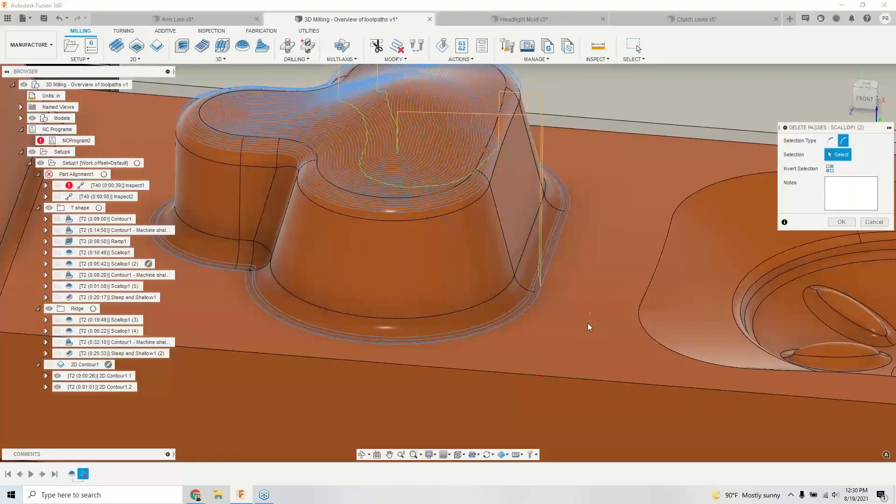
scroll(583, 318, "up", 2)
scroll(577, 308, "up", 1)
left_click(502, 302)
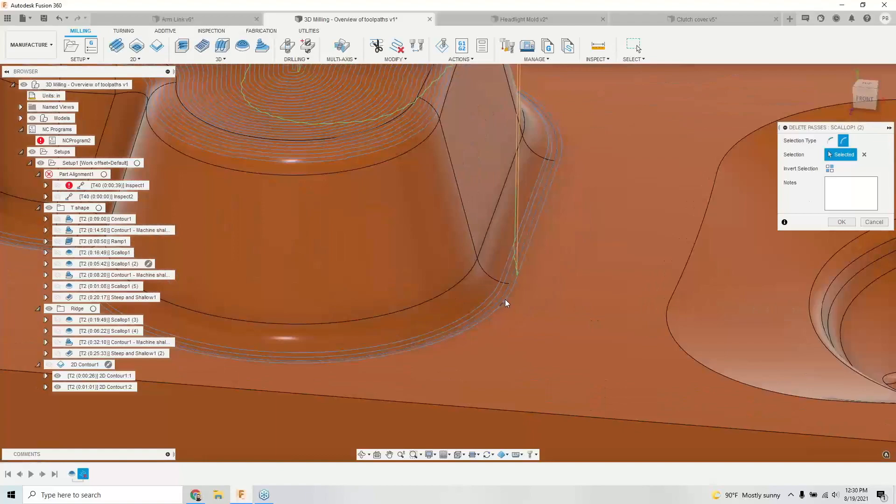
scroll(504, 300, "up", 3)
scroll(505, 303, "up", 2)
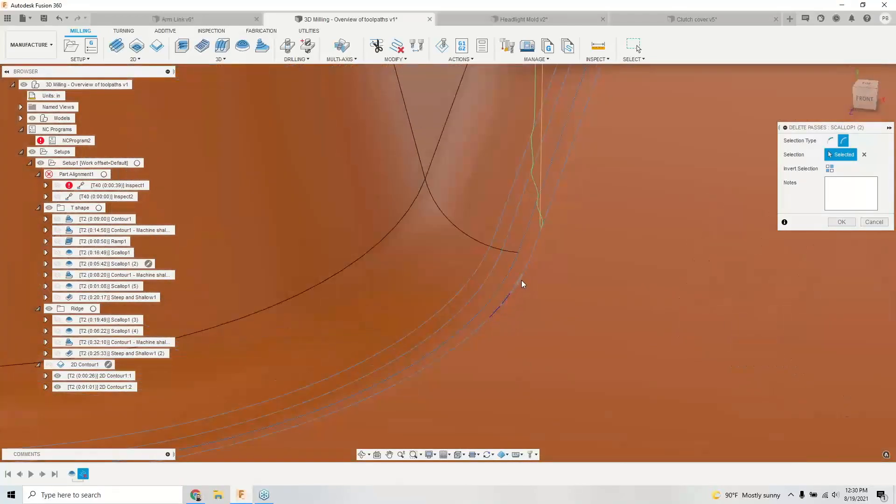
scroll(521, 280, "up", 3)
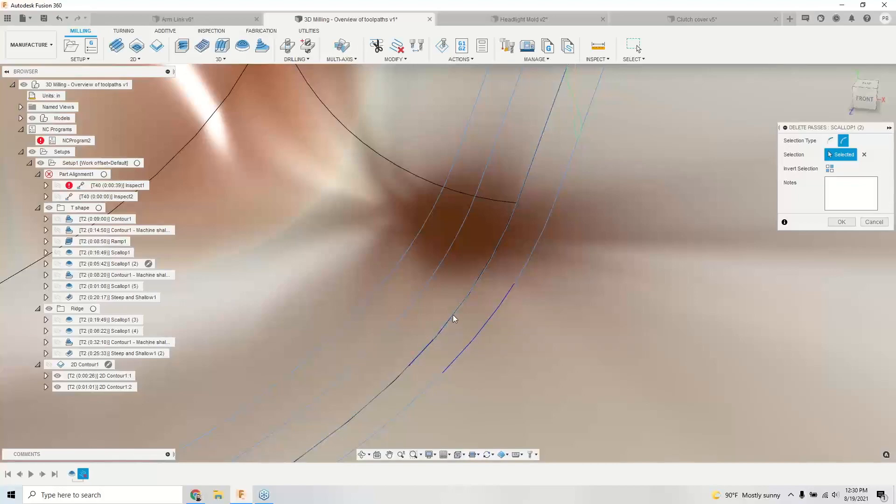
scroll(440, 333, "up", 2)
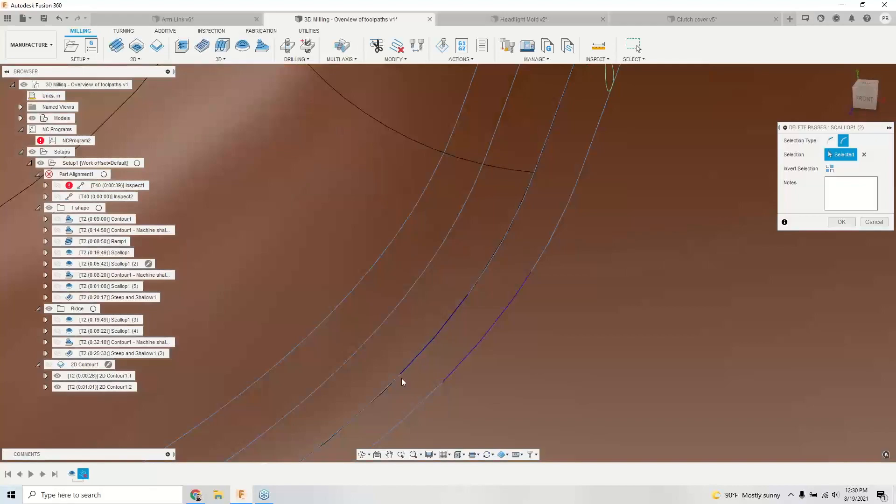
scroll(494, 317, "down", 2)
left_click(841, 222)
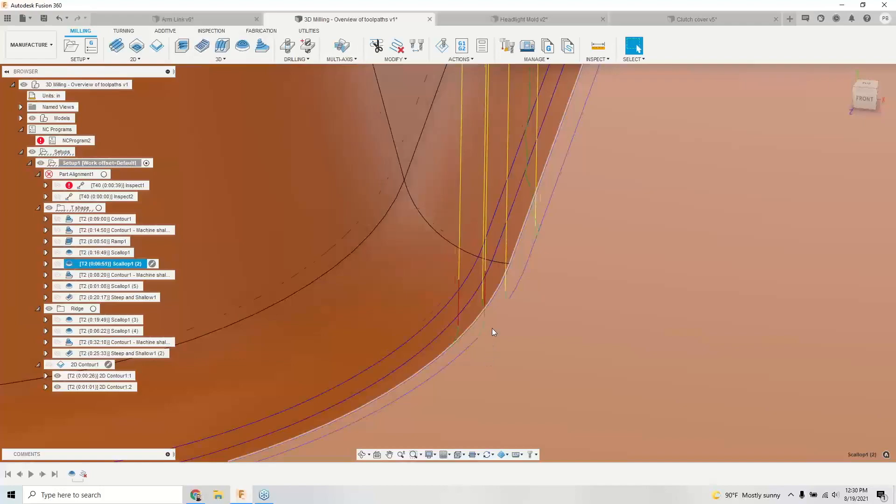
Step: Edit the Scallop1 (2) pass deletion again, replacing the segment selection with the whole passes around the boss's base, selected from the front view
scroll(492, 328, "up", 1)
scroll(461, 334, "down", 6)
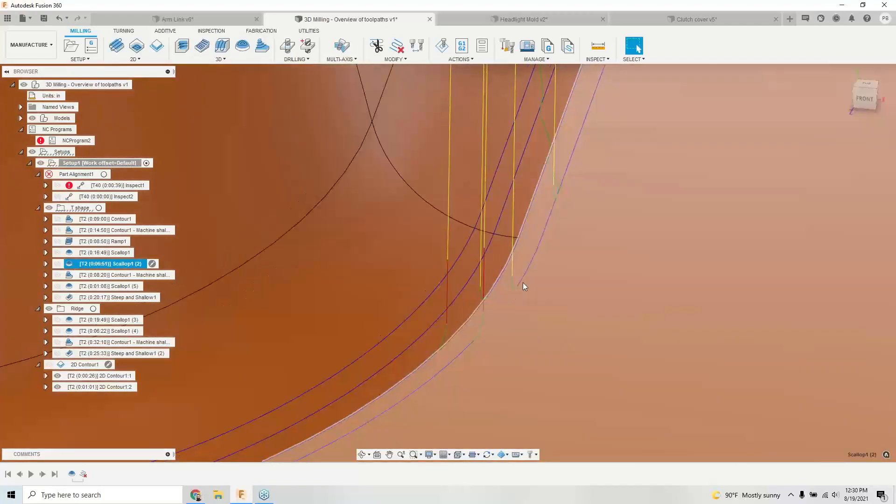
scroll(544, 312, "down", 8)
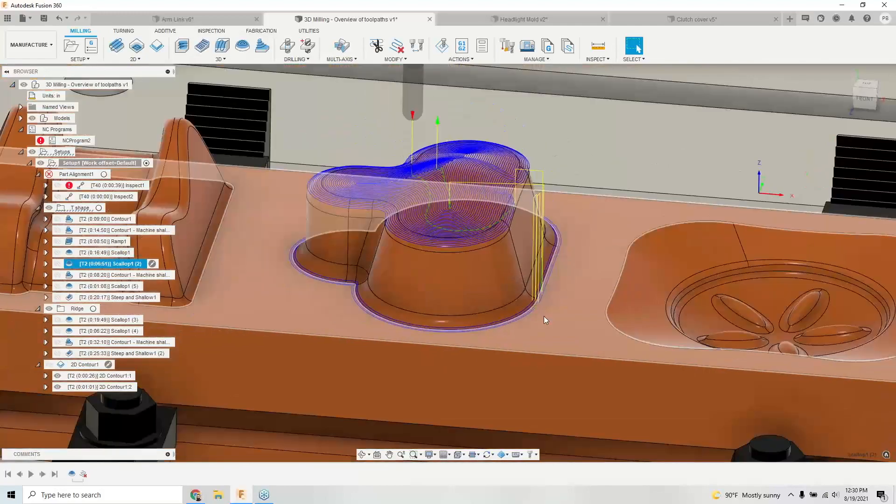
scroll(333, 239, "up", 3)
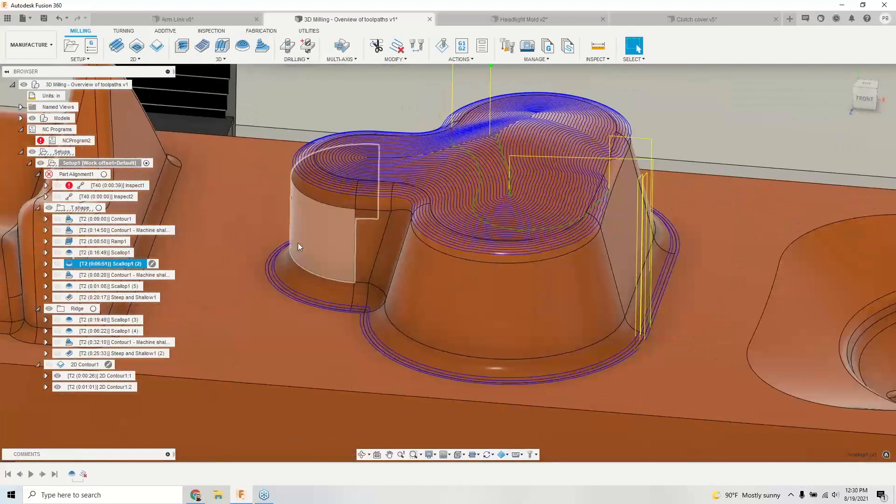
scroll(478, 199, "down", 1)
left_click(867, 96)
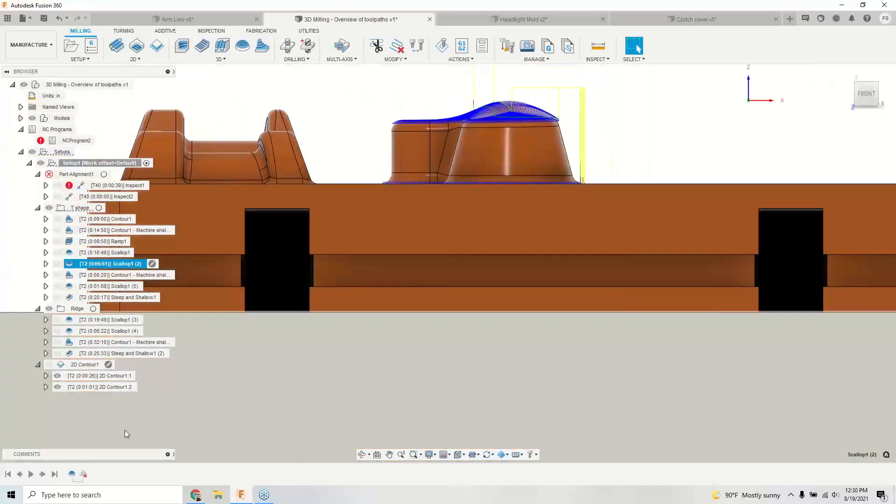
right_click(83, 473)
left_click(103, 481)
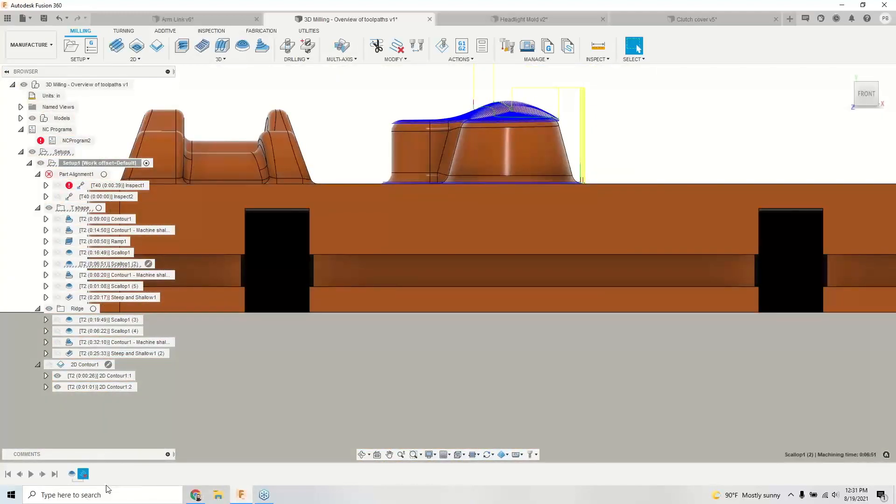
left_click(864, 154)
left_click(830, 141)
left_click(381, 186)
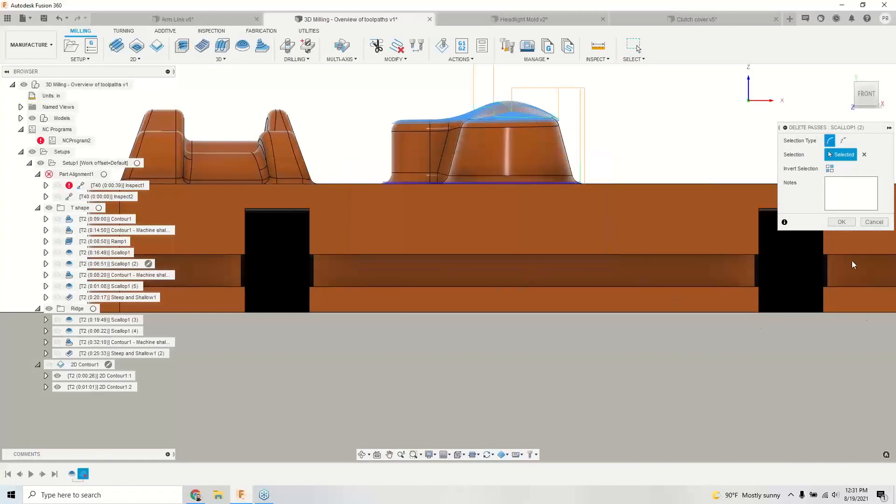
left_click(842, 222)
Step: Trim the Steep and Shallow1 toolpath from the front view with a four-point polygon around the boss's upper part, keeping both inside and outside portions
middle_click_drag(448, 198, 430, 229, "shift")
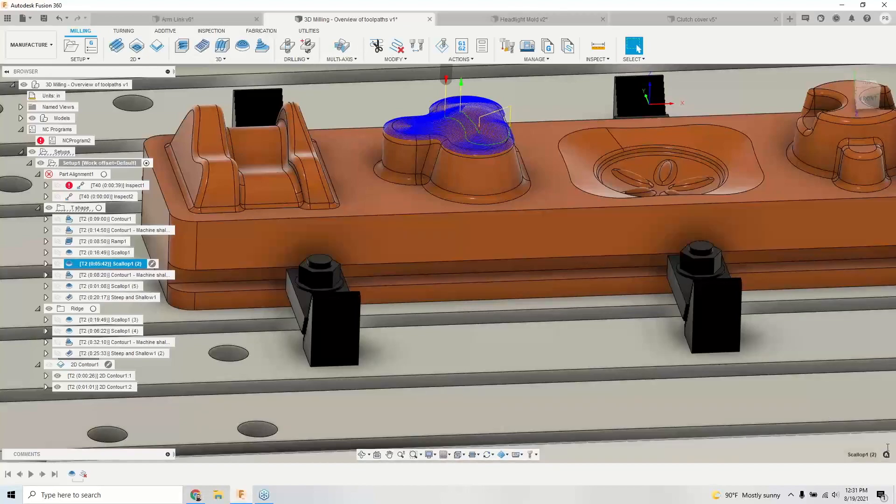
scroll(445, 86, "up", 3)
middle_click_drag(443, 88, 433, 176, "shift")
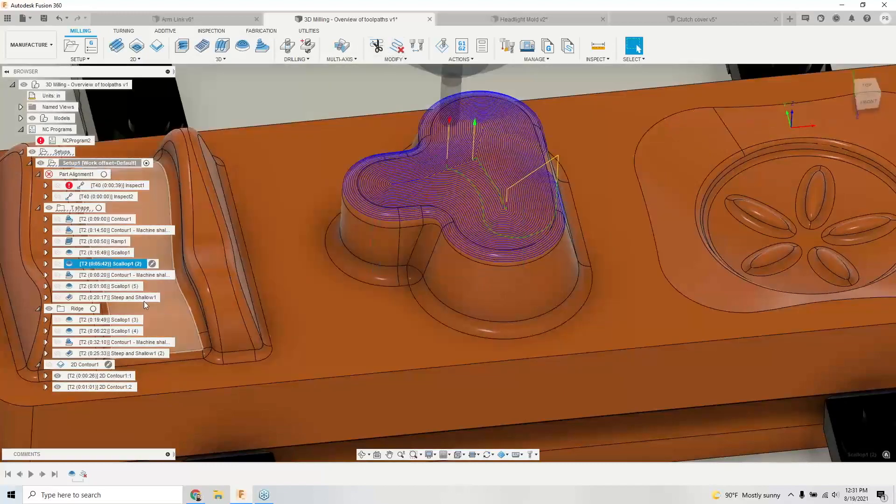
left_click(130, 297)
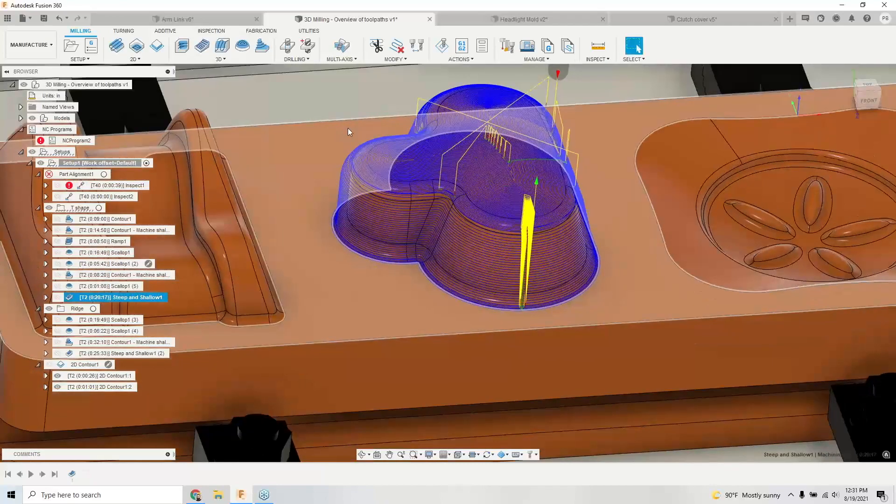
left_click(868, 100)
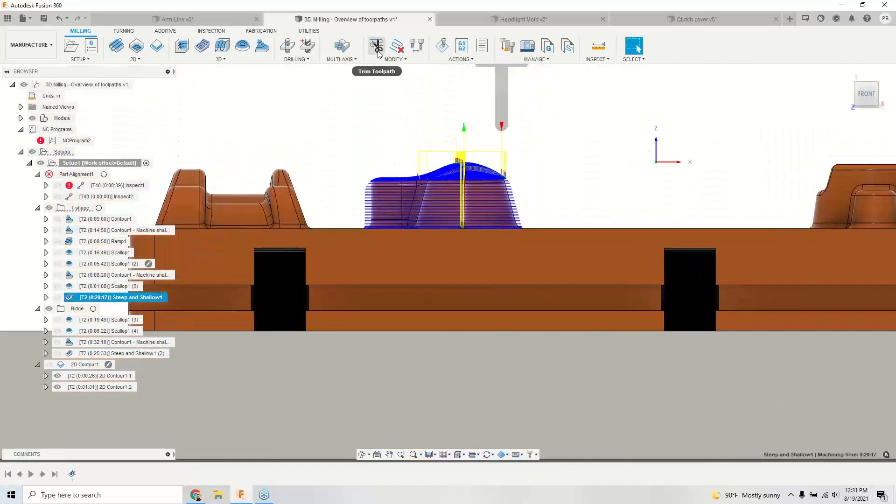
left_click(377, 47)
left_click(340, 146)
left_click(344, 198)
left_click(545, 204)
left_click(553, 137)
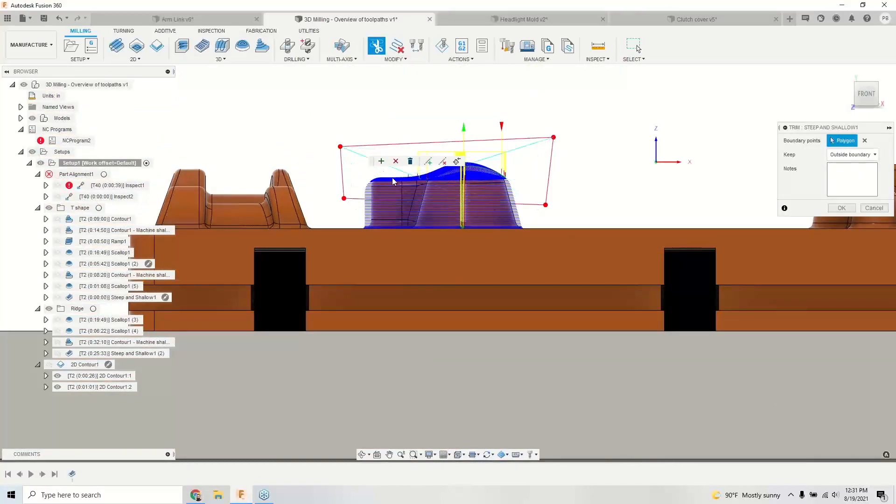
left_click(852, 154)
left_click(850, 189)
left_click(841, 208)
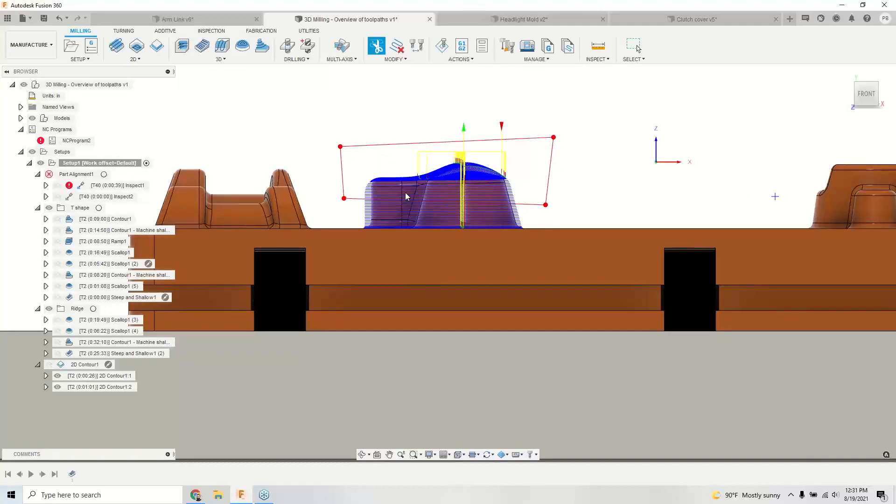
Step: Examine the two trimmed portions, Steep and Shallow1:1 and Steep and Shallow1:2, and the modification options offered for the lower one
middle_click_drag(407, 192, 420, 216, "shift")
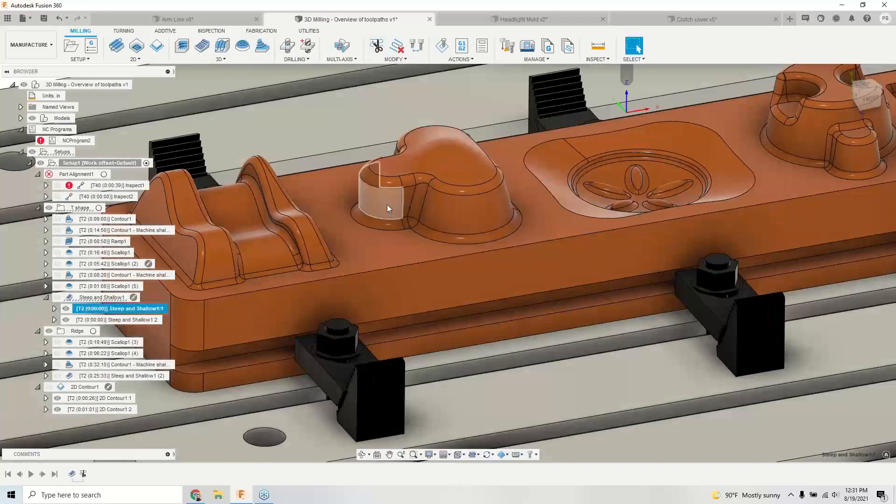
scroll(387, 203, "up", 3)
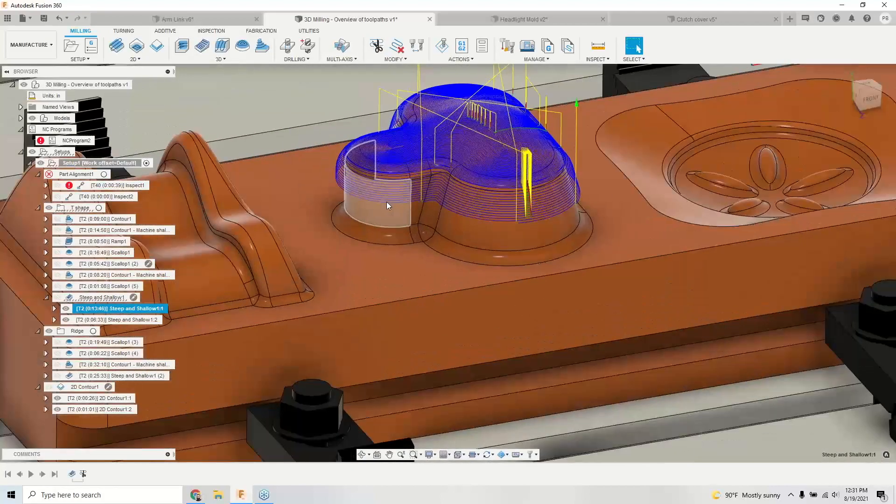
left_click(139, 319)
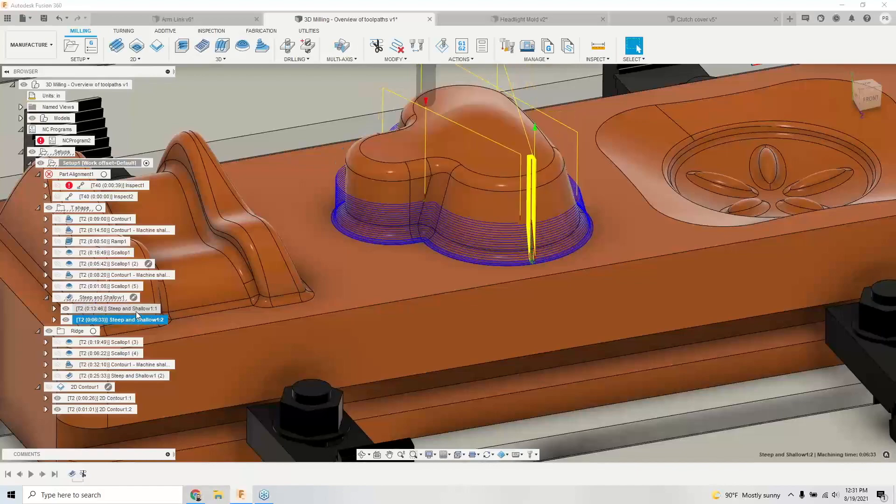
left_click(139, 309)
left_click(138, 320)
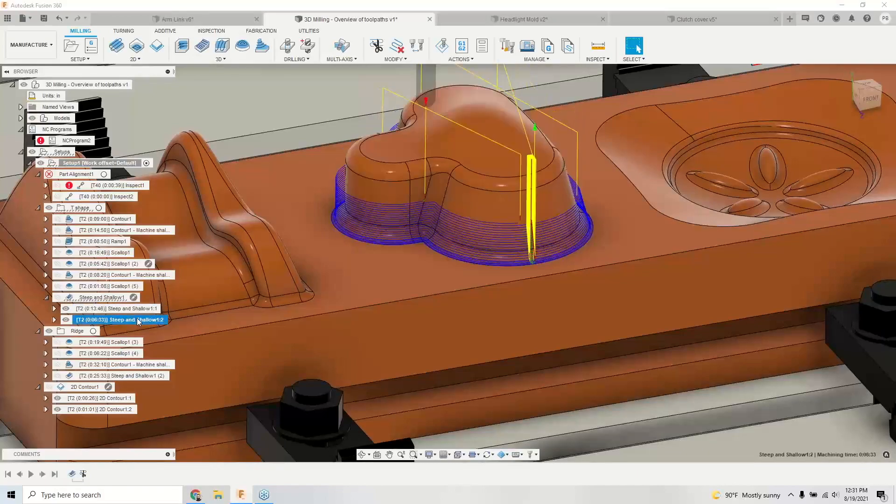
right_click(138, 321)
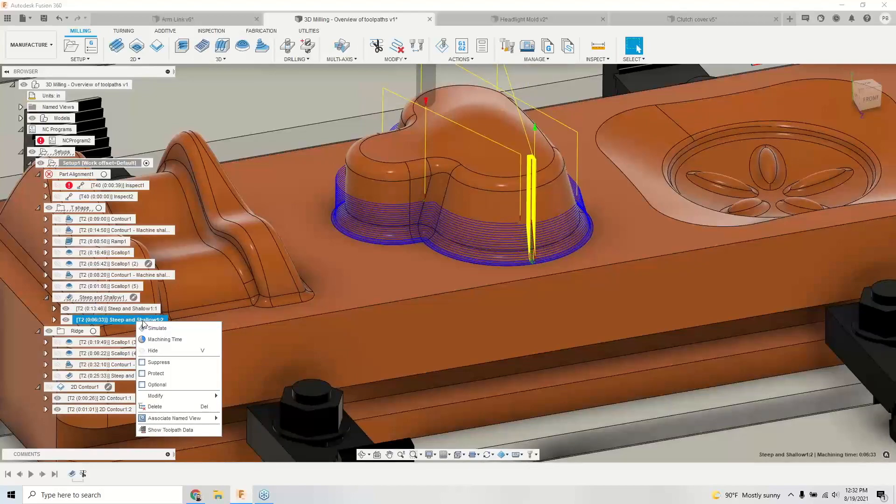
mouse_move(189, 402)
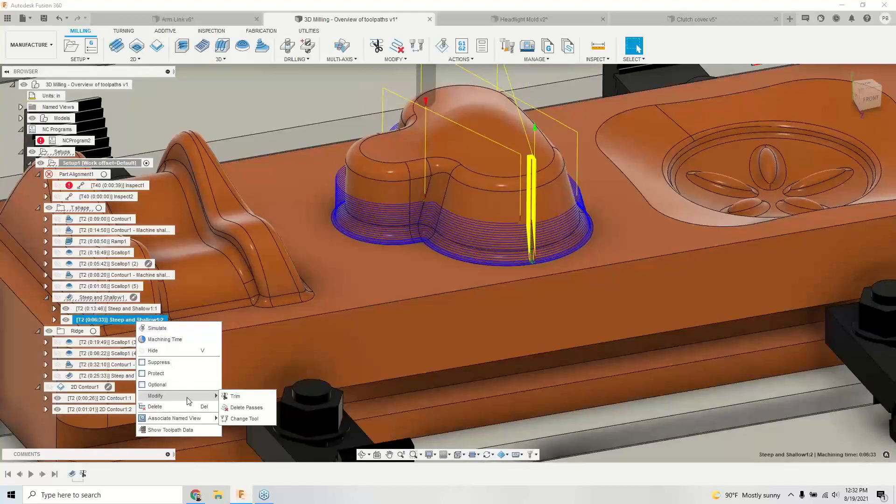
left_click(245, 419)
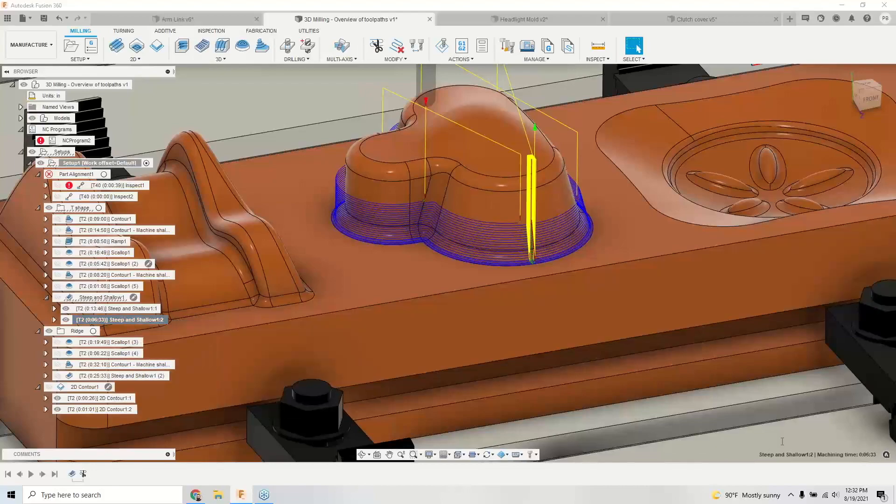
Step: Clear the toolpath selection and switch to the Headlight Mold v2 document, viewing the mold from a front angle
scroll(399, 133, "down", 4)
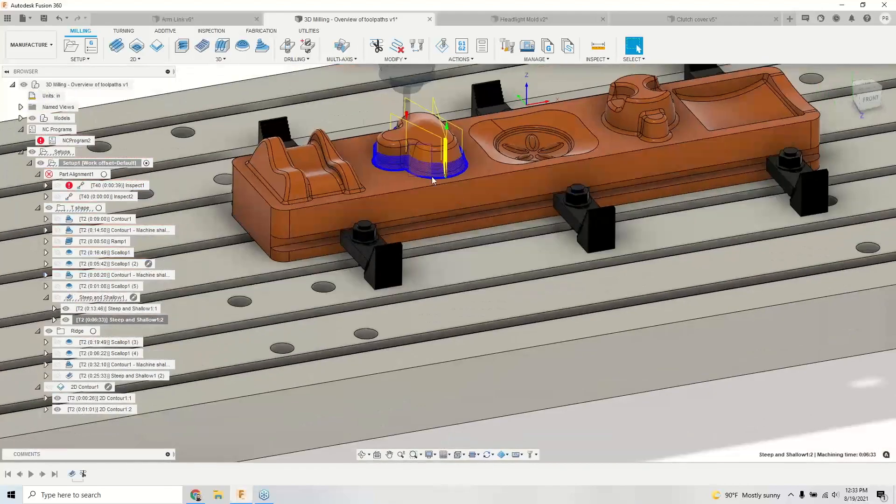
left_click(445, 245)
scroll(446, 247, "down", 6)
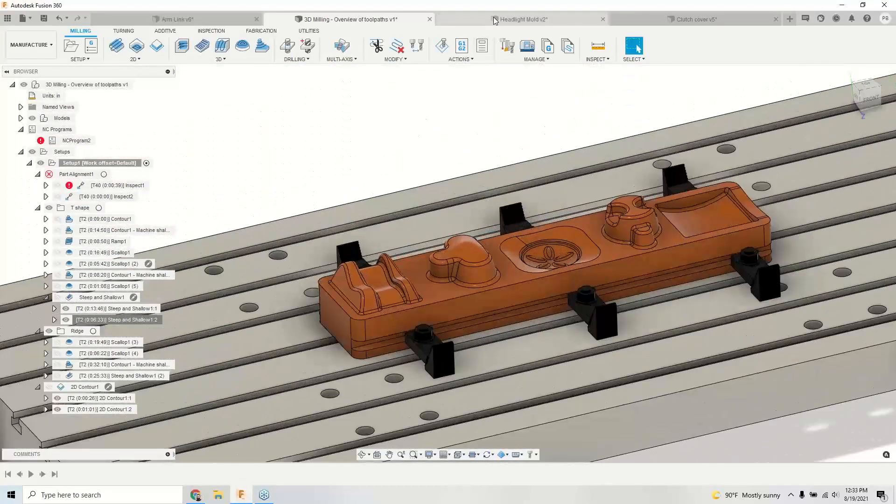
left_click(494, 18)
middle_click_drag(389, 135, 443, 116, "shift")
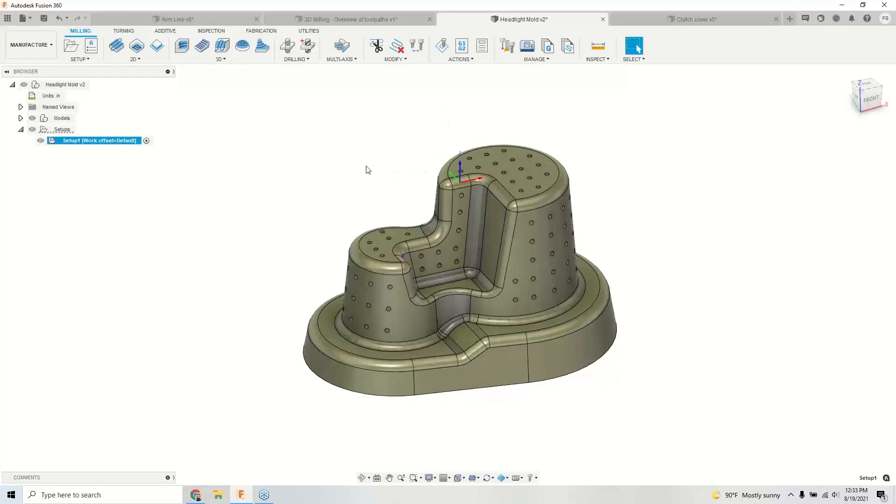
scroll(367, 179, "up", 2)
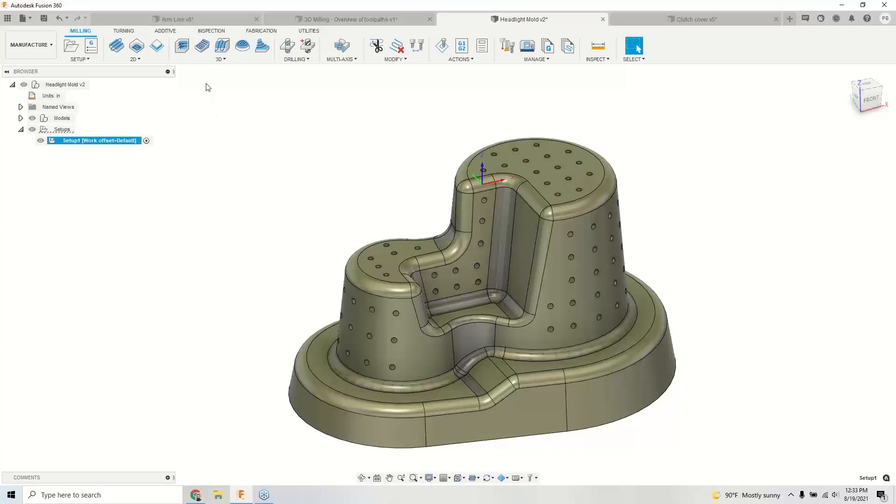
Step: Create a Steep and Shallow operation in Setup1 and assign tool 10, the 3/8" Ball Endmill, to it
left_click(214, 65)
left_click(217, 89)
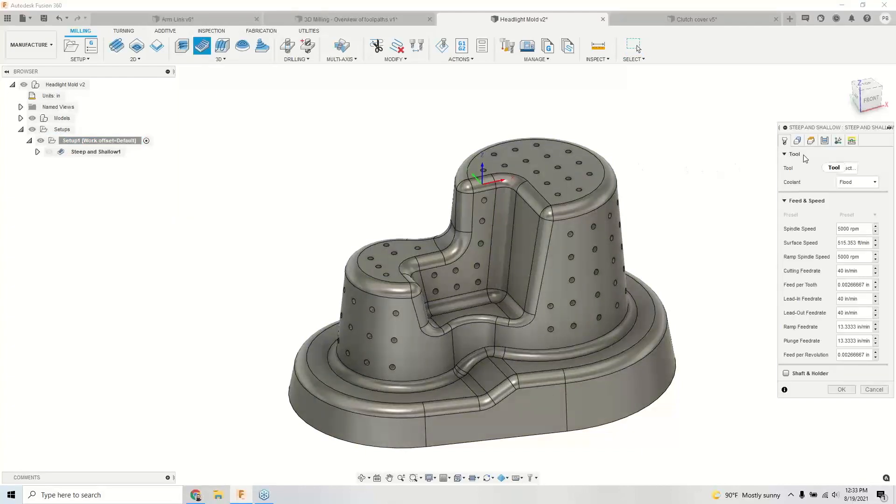
scroll(381, 189, "down", 1)
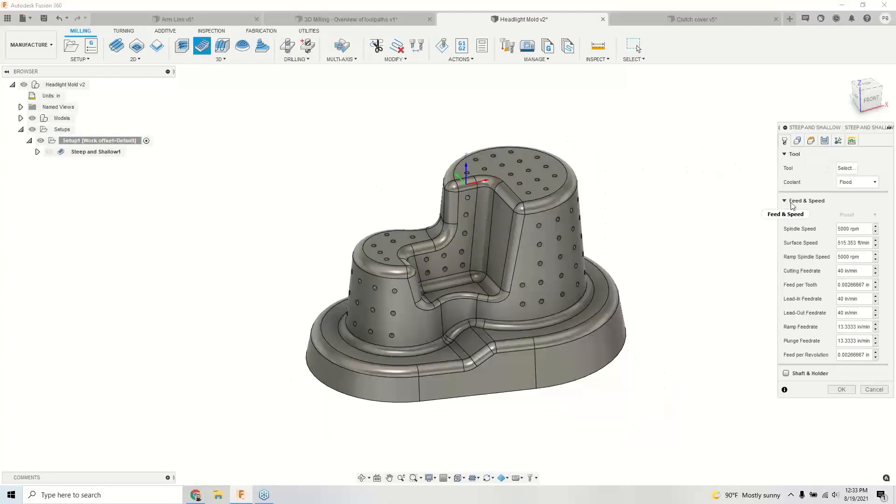
left_click(846, 169)
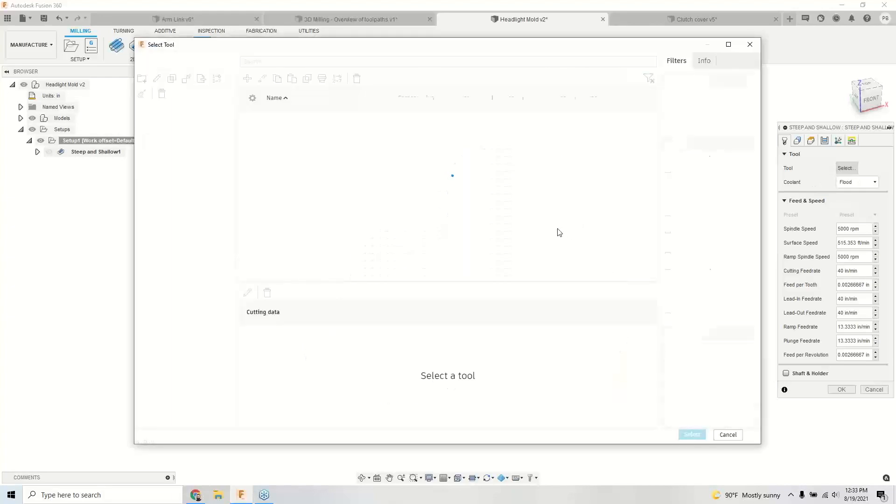
left_click(301, 155)
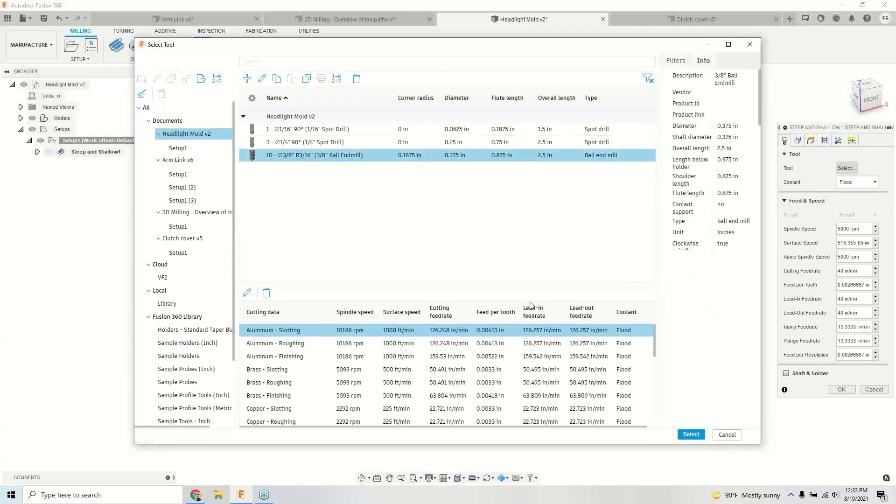
left_click(689, 435)
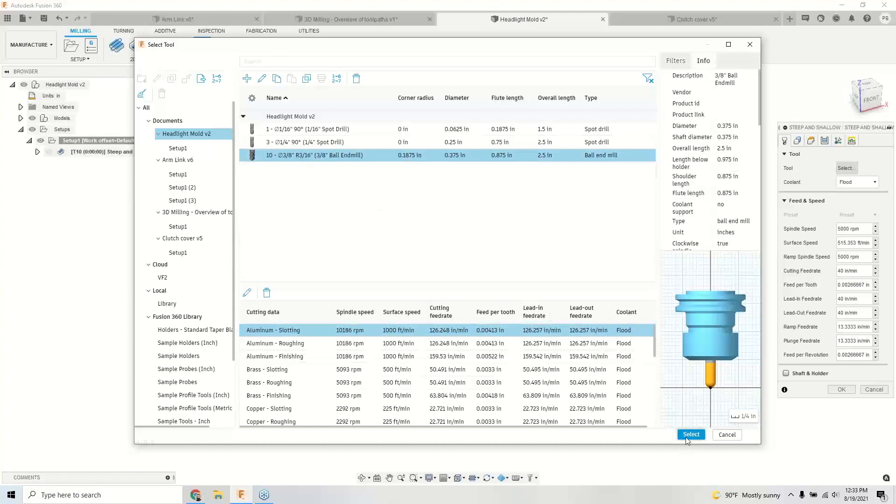
Step: Set the machining boundary to Selection and chain the outer rim edges around the mold's stepped pocket as a closed boundary
left_click(797, 140)
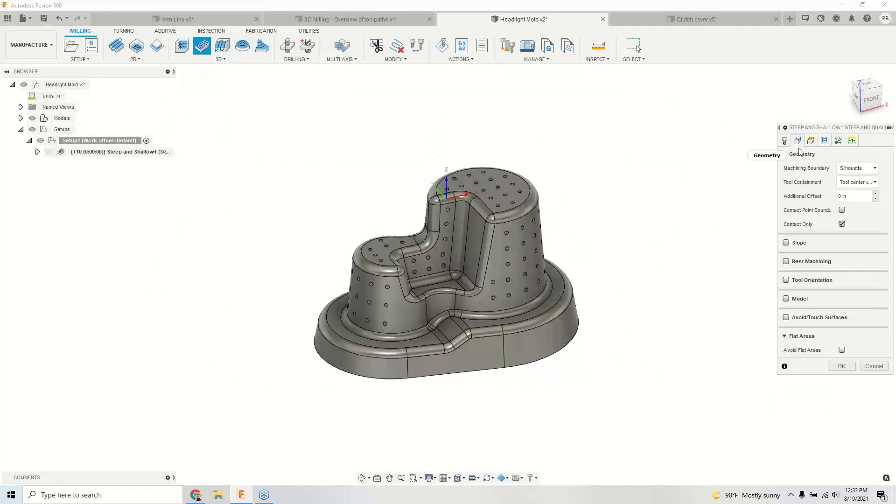
left_click(855, 169)
left_click(850, 202)
scroll(483, 252, "up", 3)
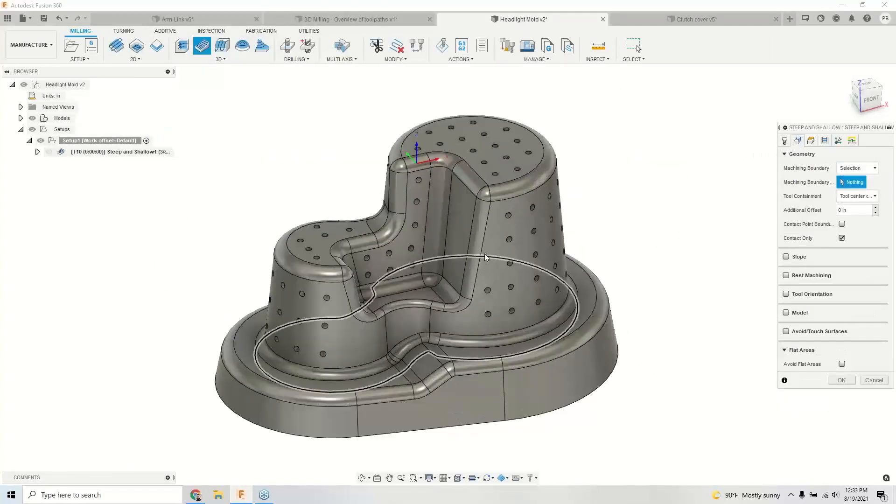
left_click(481, 273)
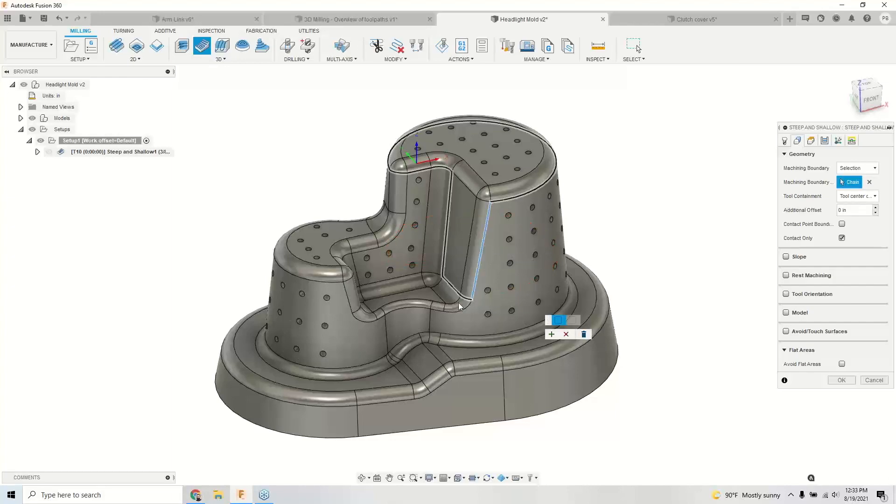
left_click(409, 308)
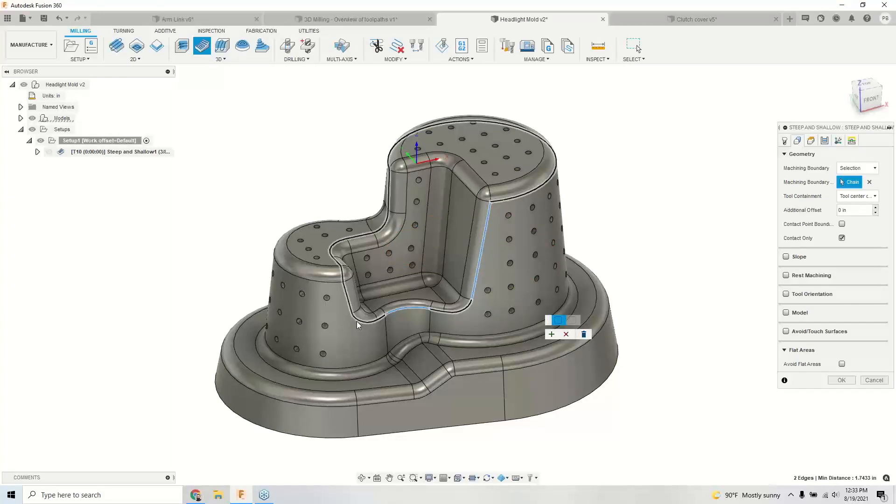
left_click(434, 156)
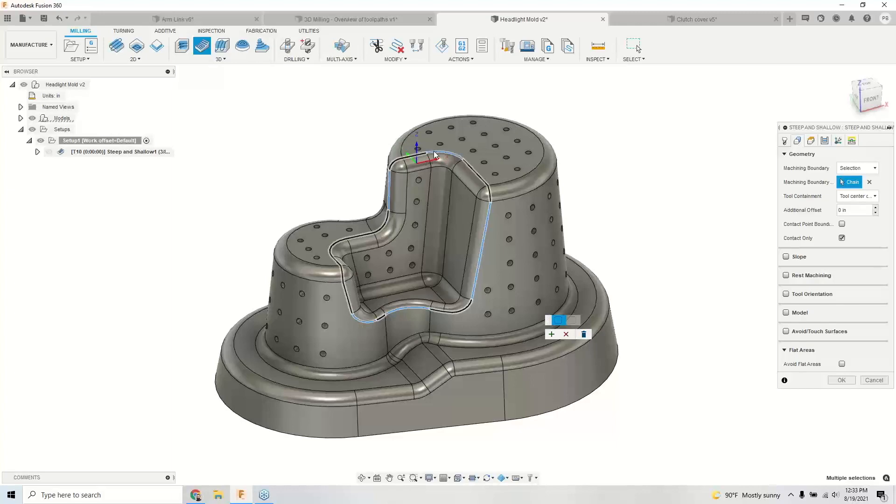
left_click(552, 336)
scroll(419, 285, "down", 1)
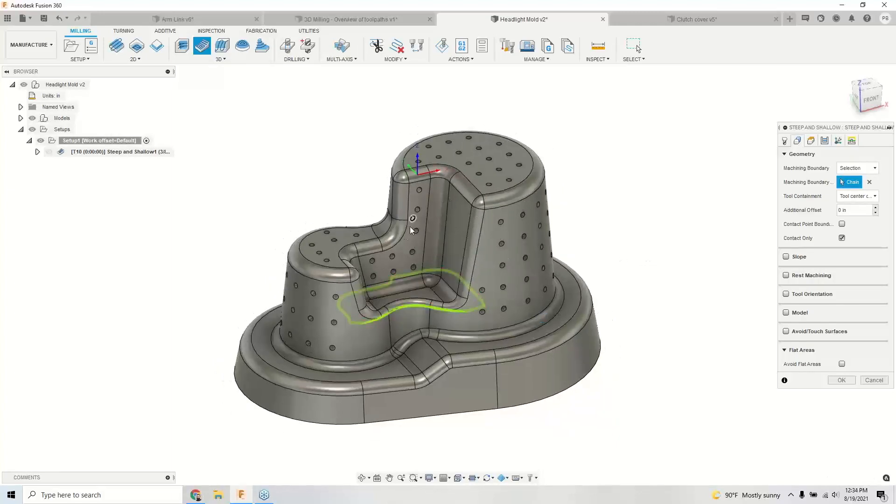
Step: Set the steep passes' stepdown to .05 in and the shallow passes' stepover to .025 in, and generate the toolpath
left_click(825, 142)
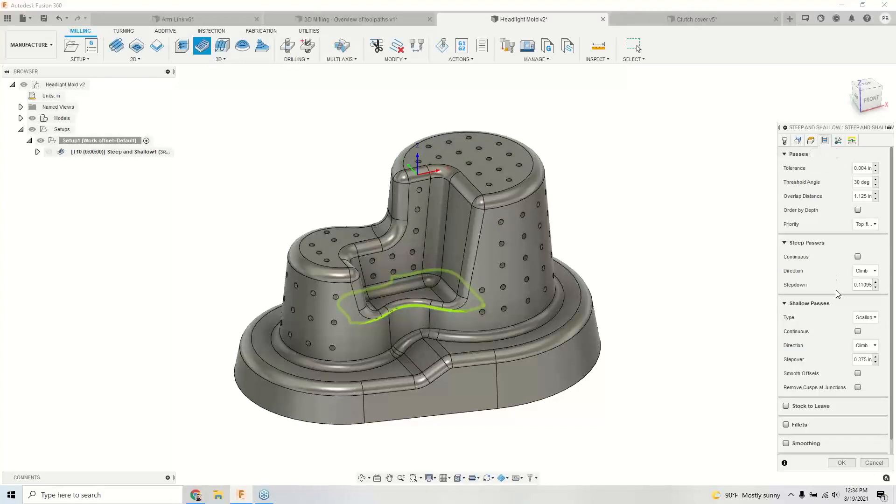
left_click(864, 285)
type(".05")
left_click(864, 358)
key("BackSpace")
type(".025")
left_click(841, 462)
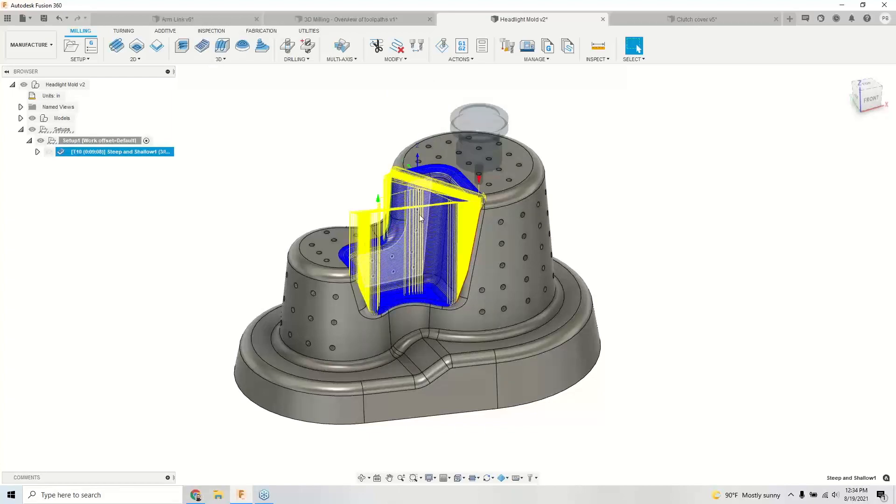
Step: Examine the generated Steep and Shallow1 passes up close along the pocket's walls, floor and lower rim
scroll(428, 208, "up", 5)
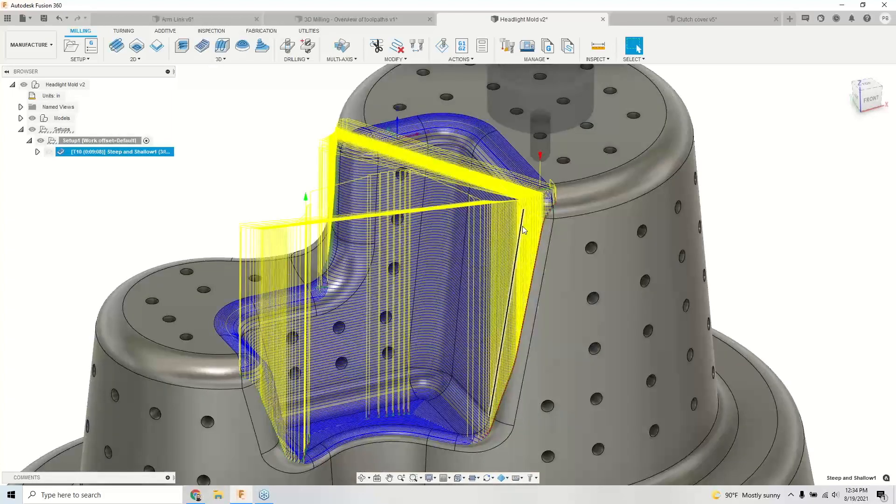
scroll(328, 287, "down", 1)
mouse_move(329, 287)
middle_mouse_down("shift")
mouse_move(376, 290)
mouse_move(344, 288)
middle_mouse_up("shift")
scroll(441, 407, "down", 1)
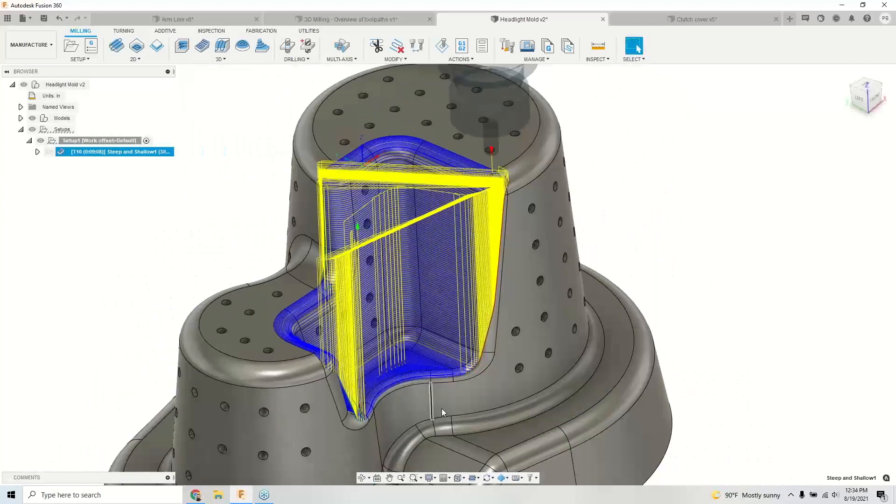
scroll(443, 408, "up", 3)
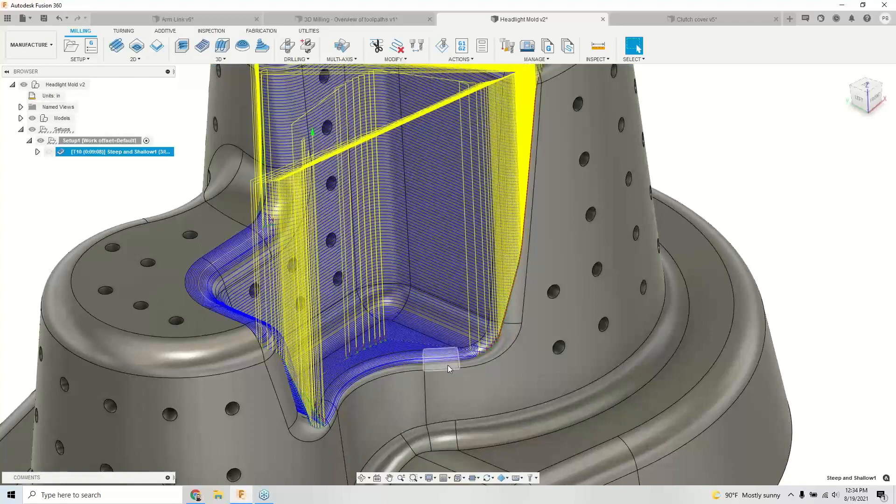
scroll(446, 365, "down", 3)
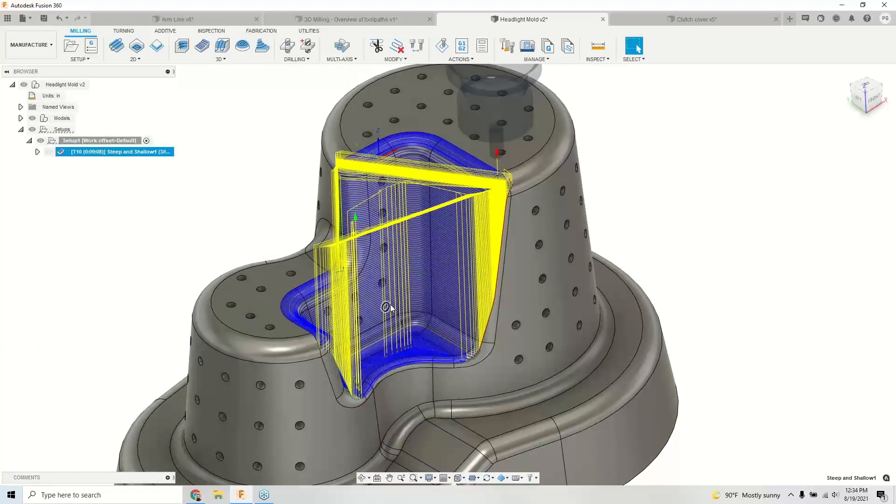
Step: Edit Steep and Shallow1 to enable automatic collision avoidance with the Vertical primary tool axis mode, and regenerate the toolpath
right_click(108, 154)
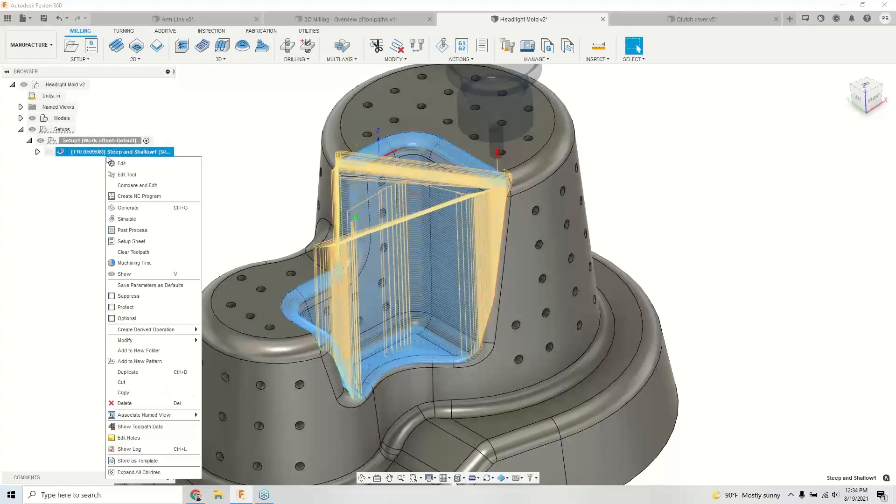
left_click(122, 164)
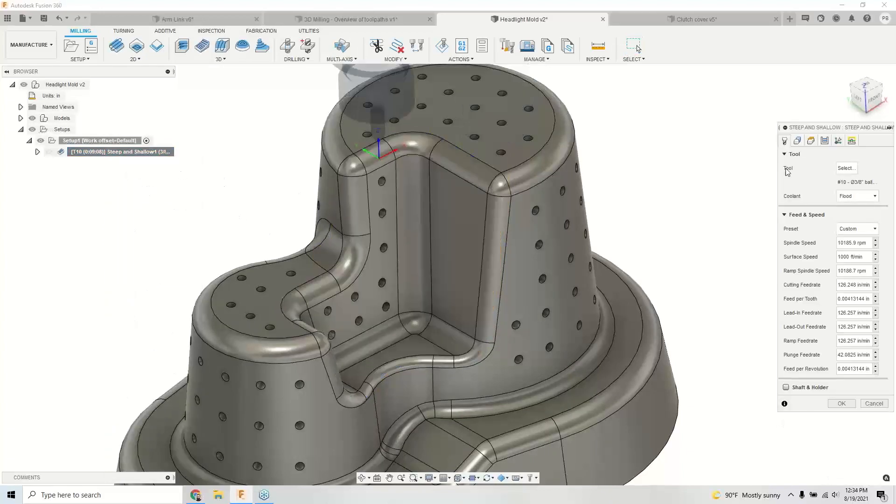
left_click(838, 142)
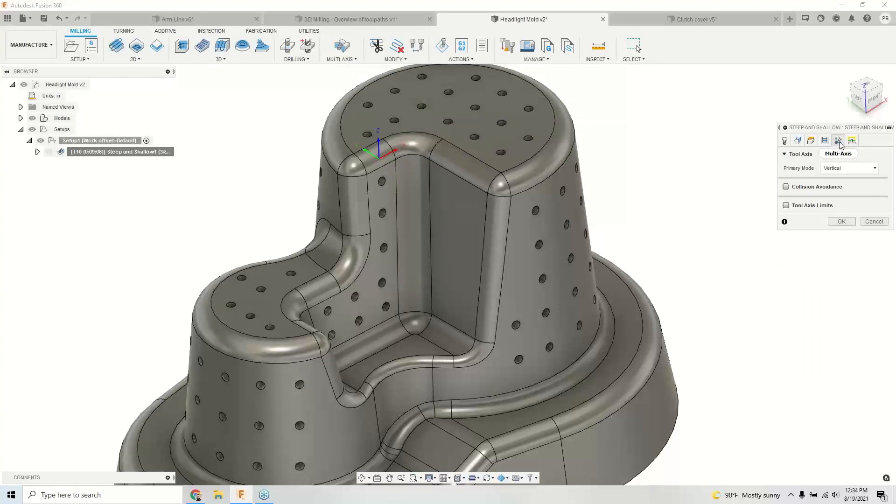
left_click(823, 169)
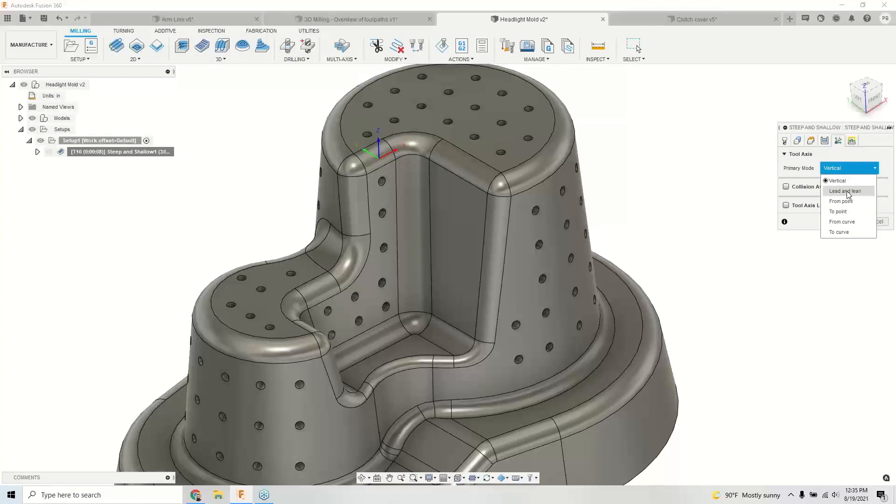
left_click(796, 167)
left_click(784, 188)
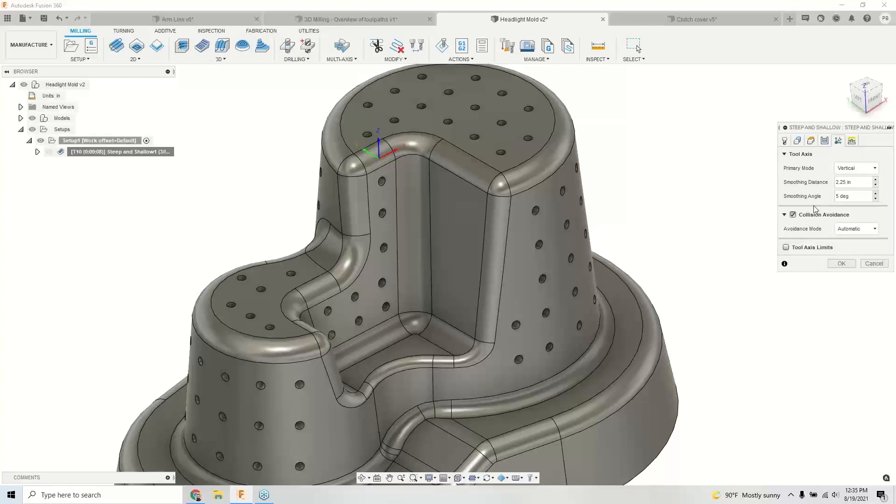
mouse_move(823, 223)
left_click(842, 264)
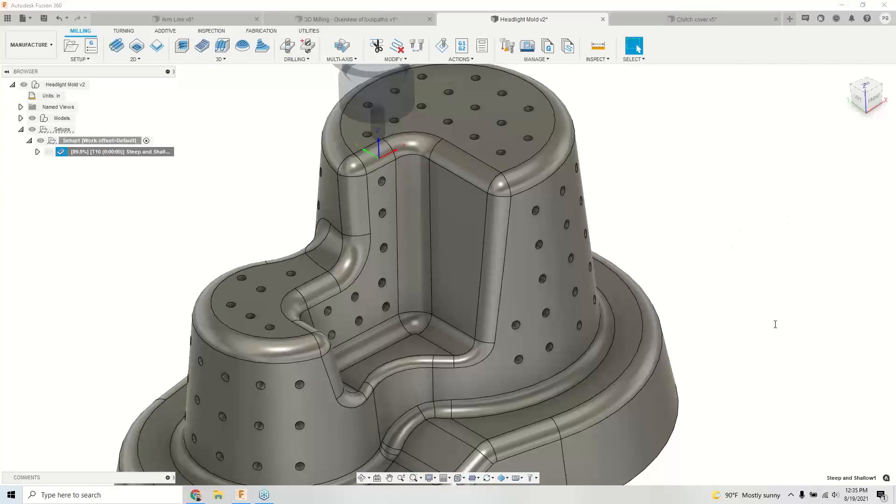
Step: Inspect the regenerated Steep and Shallow1 toolpath, open its simulation and set the toolpath display mode to Tail
scroll(275, 187, "down", 1)
left_click(216, 186)
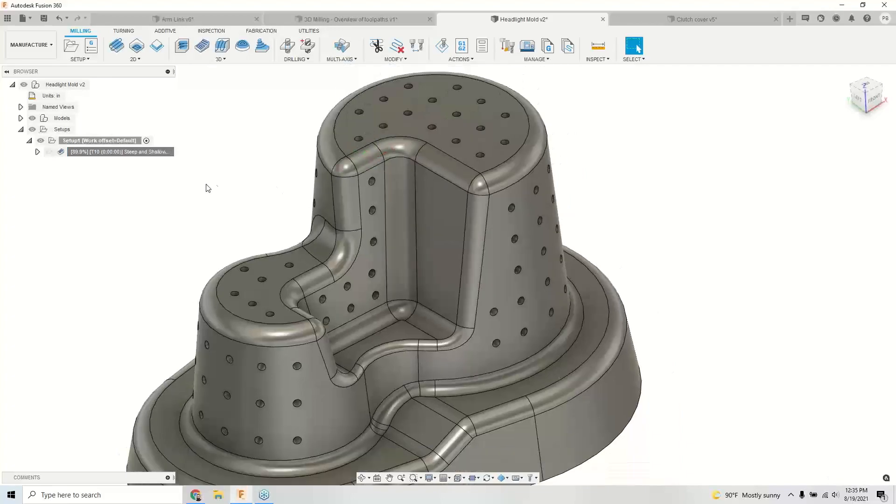
left_click(117, 152)
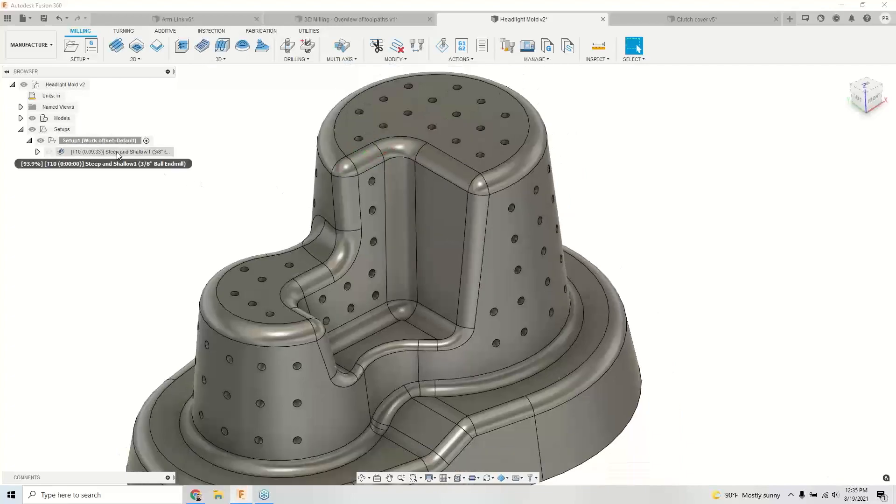
scroll(321, 196, "up", 4)
middle_click_drag(357, 197, 455, 109, "shift")
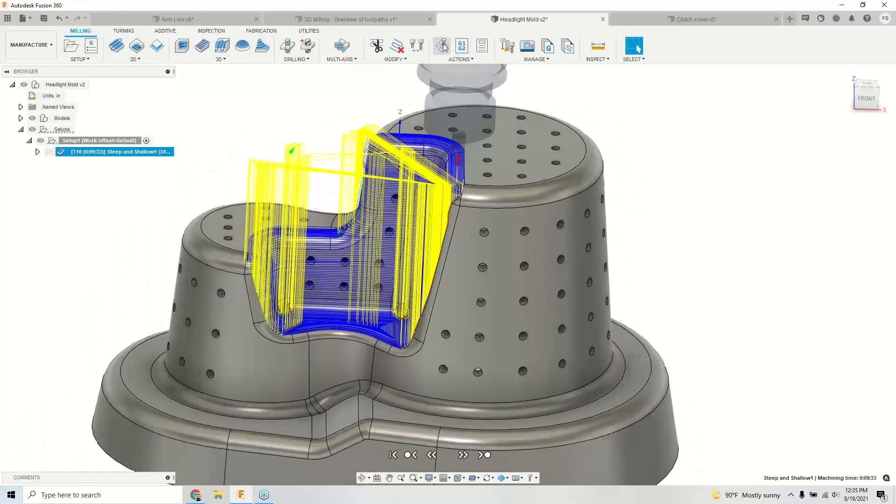
left_click(442, 46)
middle_click_drag(431, 122, 462, 147, "shift")
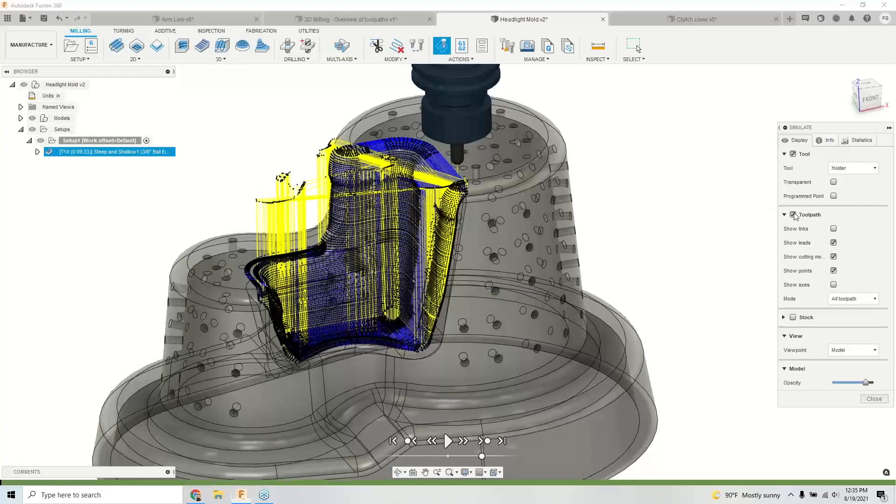
left_click(853, 298)
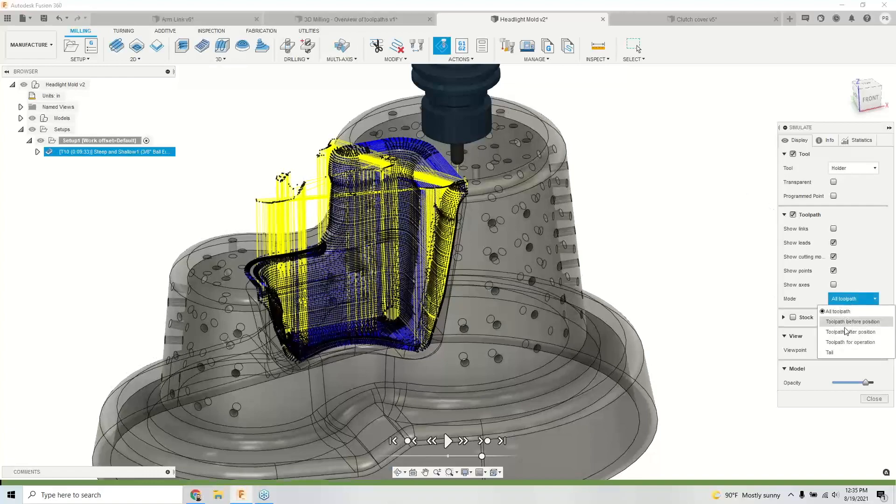
left_click(844, 353)
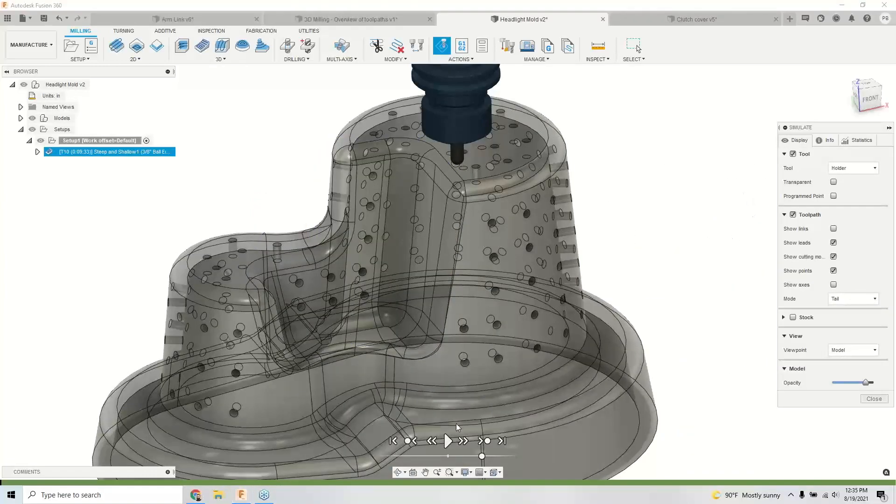
Step: Play the simulation at varying speeds, watch the tool and holder tilt in the pocket from several angles, and close it
left_click(449, 442)
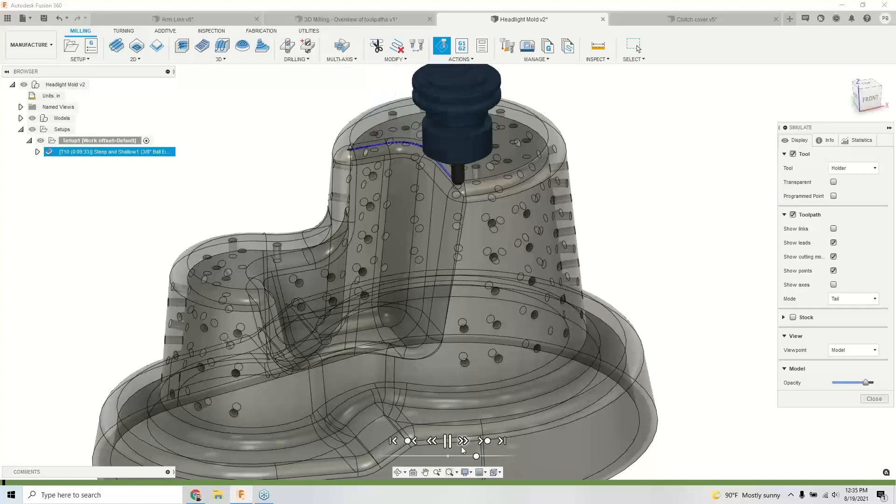
left_click_drag(476, 457, 485, 456)
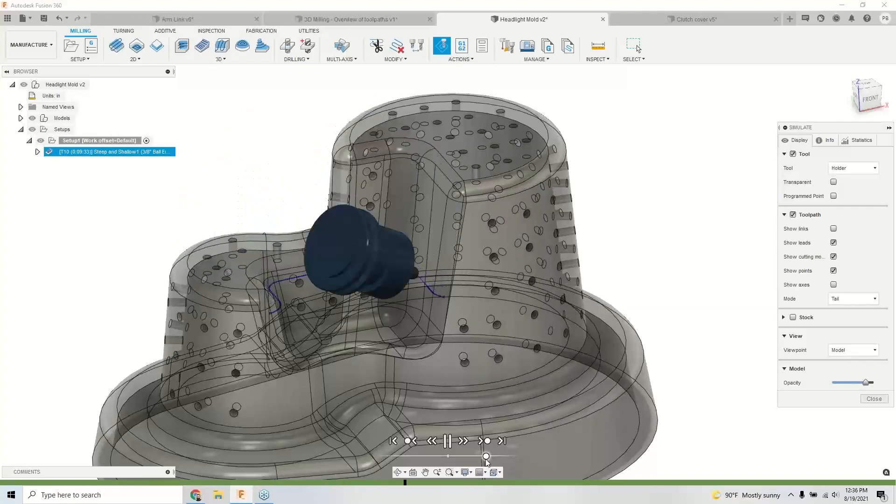
left_click_drag(484, 459, 473, 457)
middle_click_drag(376, 382, 391, 366, "shift")
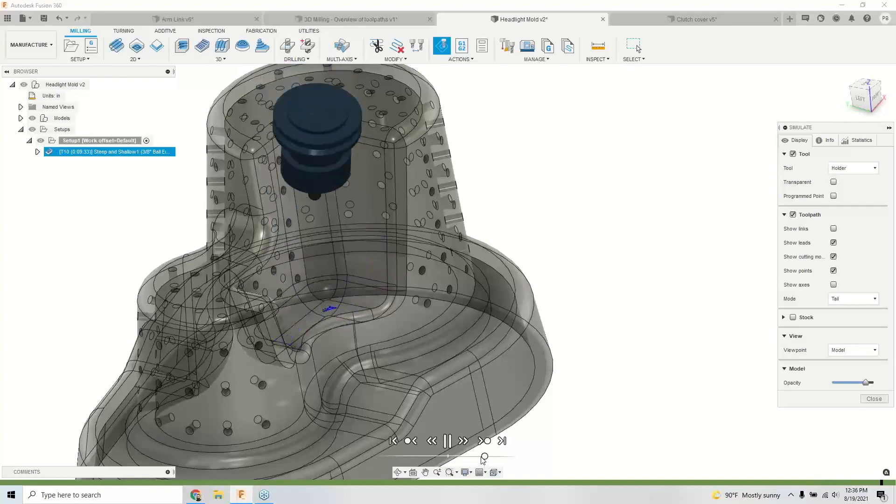
scroll(460, 283, "down", 3)
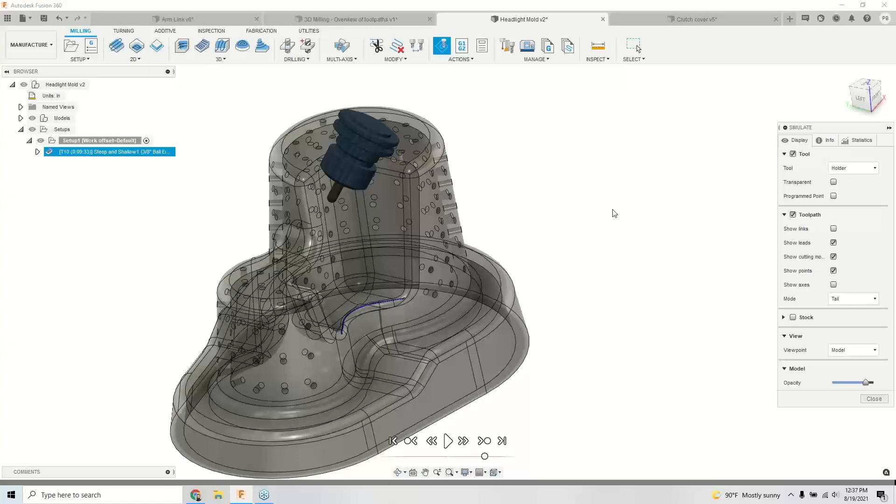
left_click(872, 400)
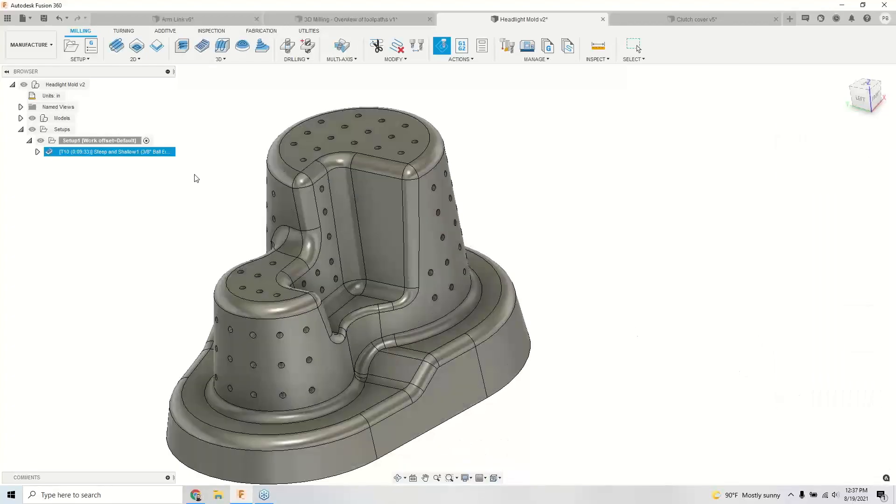
Step: Reopen Steep and Shallow1 for editing and enable tool axis limits with the Maximum tilt limit type
right_click(118, 154)
left_click(156, 163)
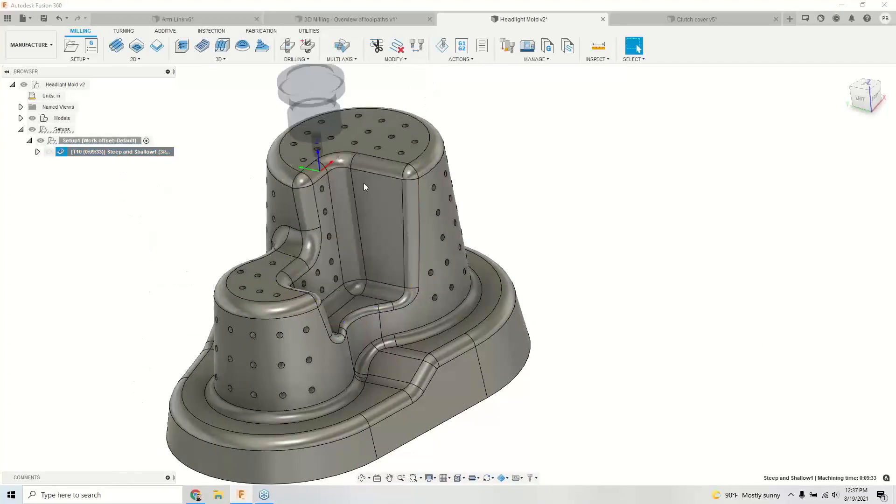
left_click(838, 140)
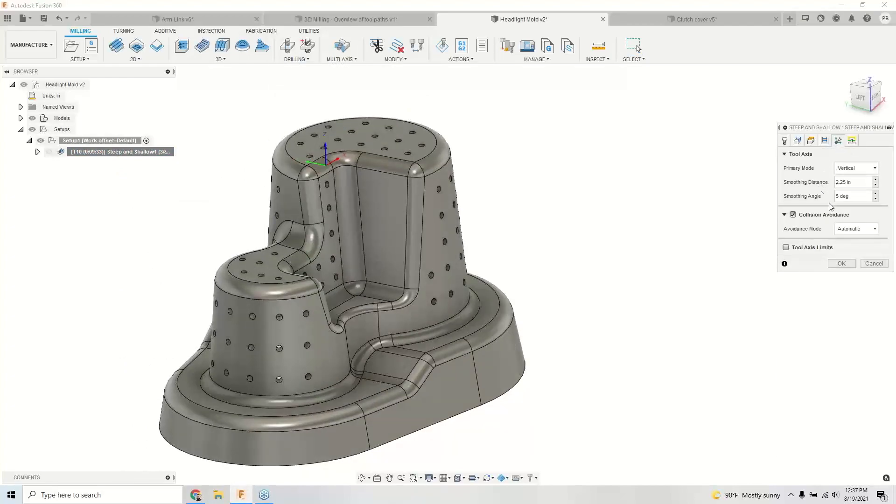
left_click(786, 247)
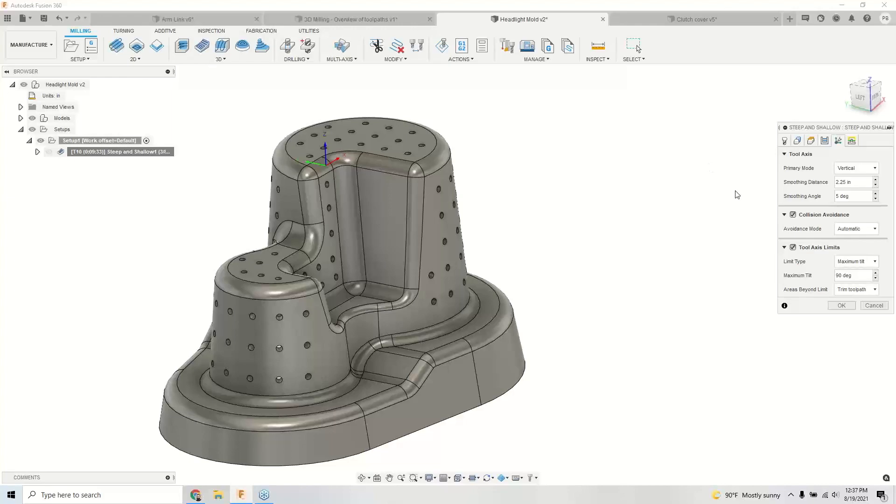
left_click(861, 276)
mouse_move(855, 276)
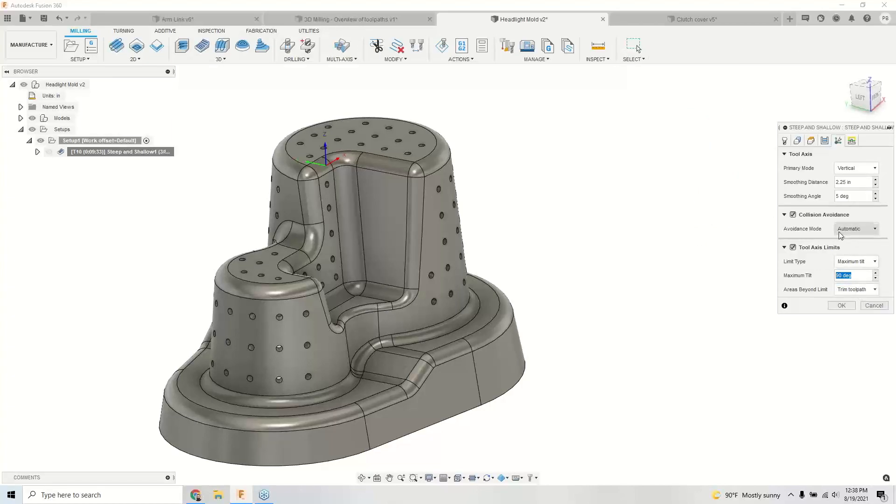
Step: Select the edge chain outlining the large tower's outer wall as the machining boundary for Steep and Shallow1
left_click(797, 141)
middle_click_drag(670, 218, 483, 324, "shift")
left_click(480, 332)
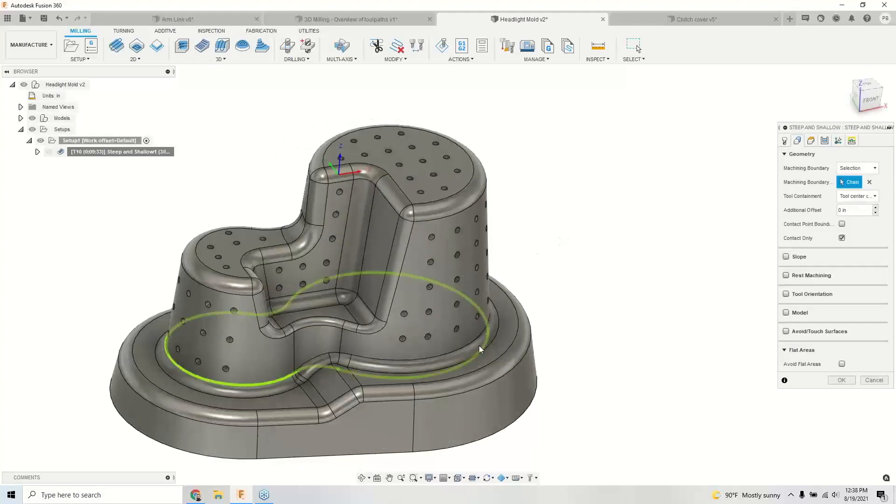
left_click(479, 337)
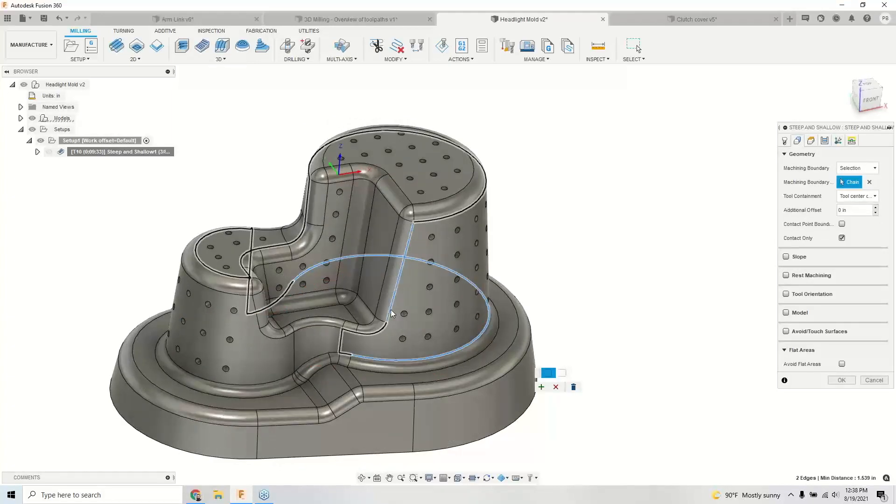
left_click(426, 220)
middle_click_drag(354, 227, 372, 243, "shift")
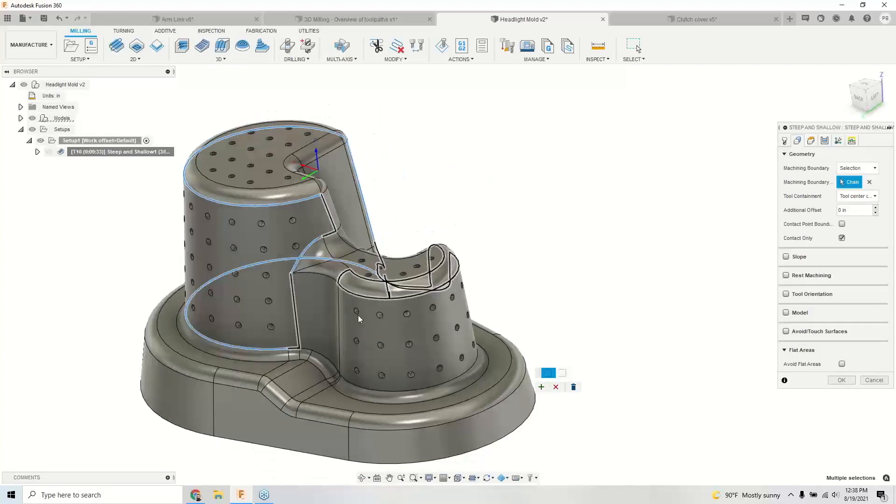
left_click(541, 387)
Step: Enable Contact Point Boundary for the selected boundary and accept the edit to regenerate Steep and Shallow1
middle_click_drag(532, 373, 439, 332, "shift")
left_click(842, 224)
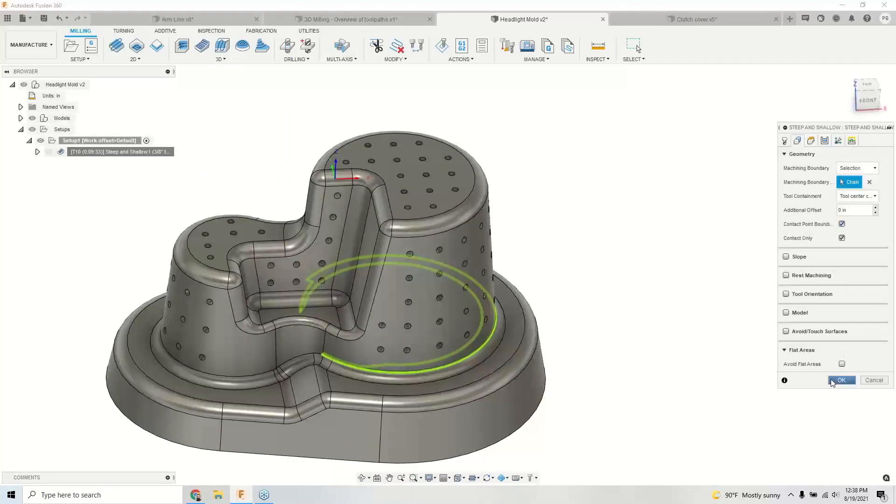
left_click(841, 381)
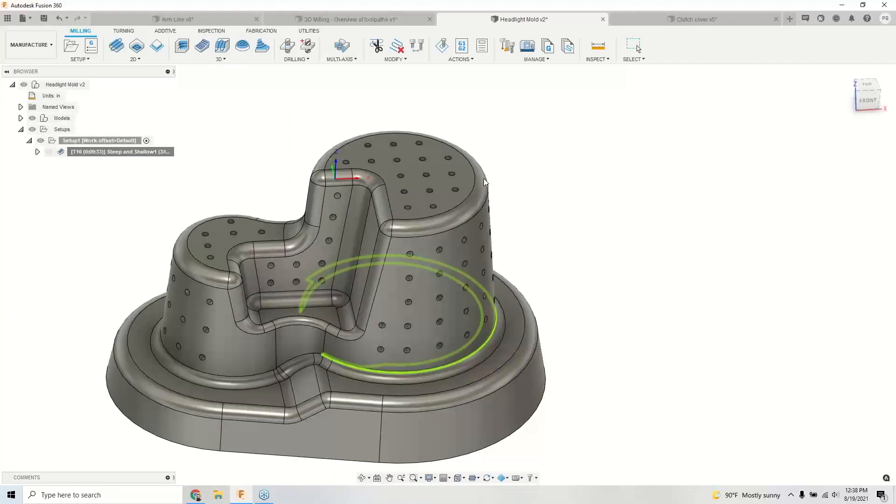
Step: Inspect the regenerated toolpath on the large tower, play its simulation to check the tool tilt from several angles, and close it
middle_click_drag(514, 226, 460, 258, "shift")
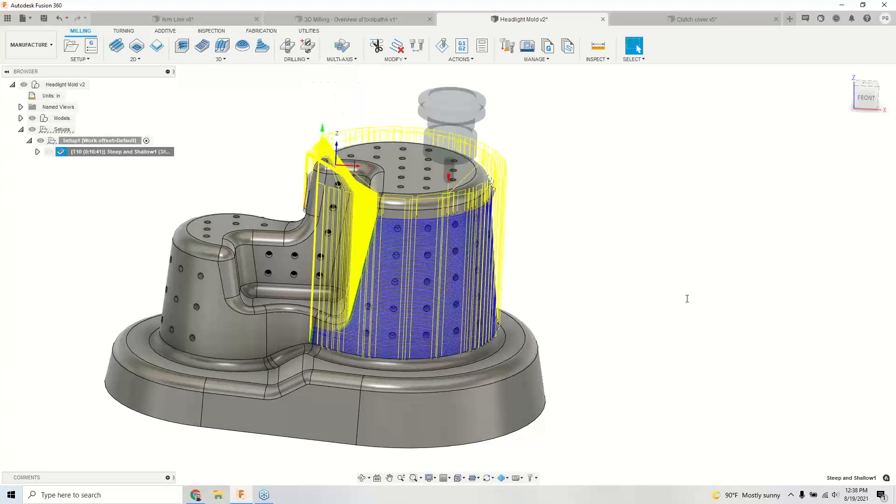
middle_click_drag(531, 298, 513, 289, "shift")
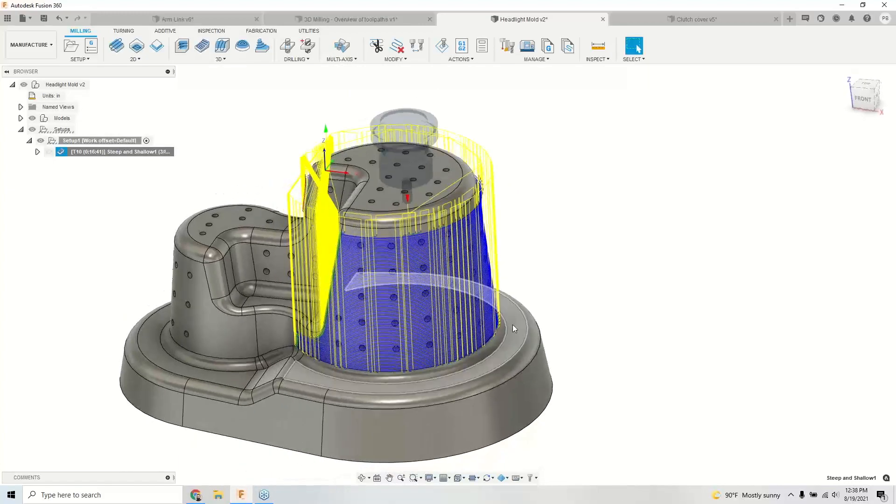
left_click(441, 45)
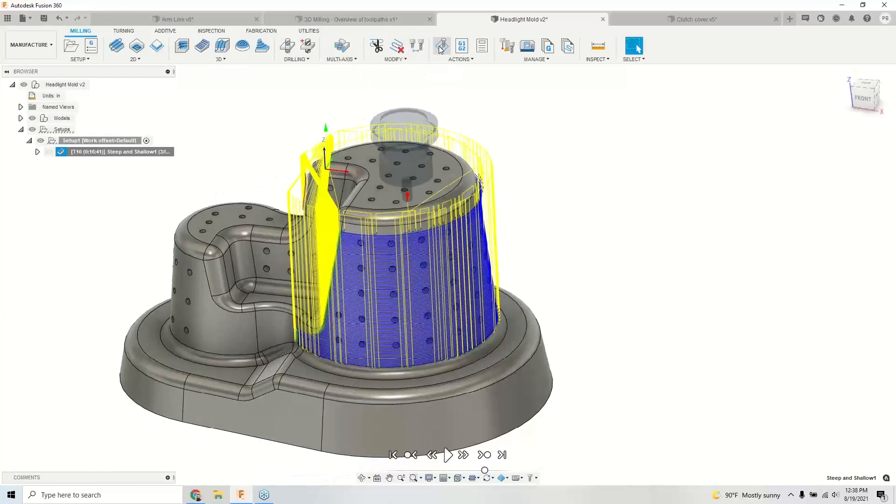
left_click(448, 440)
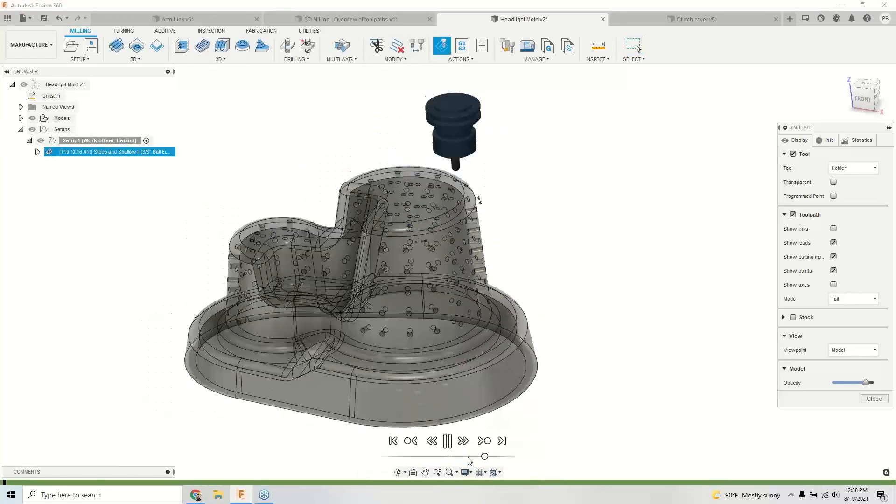
middle_click_drag(457, 402, 463, 393, "shift")
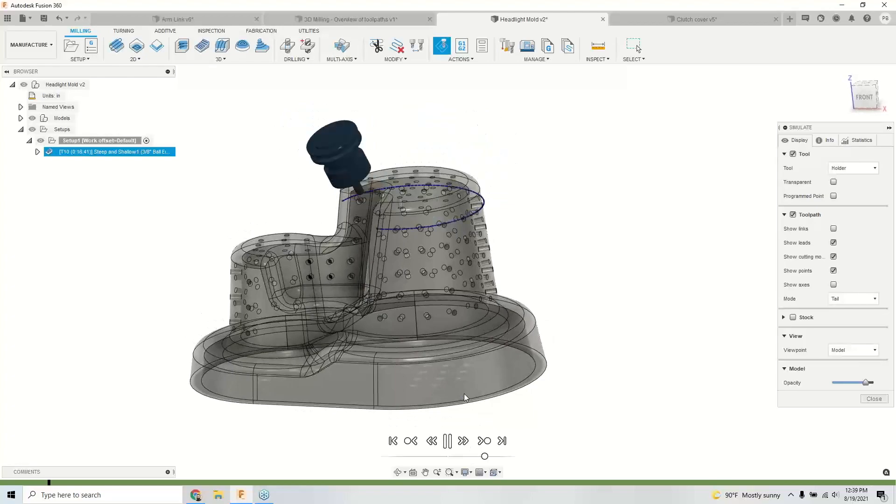
middle_click_drag(466, 390, 465, 388, "shift")
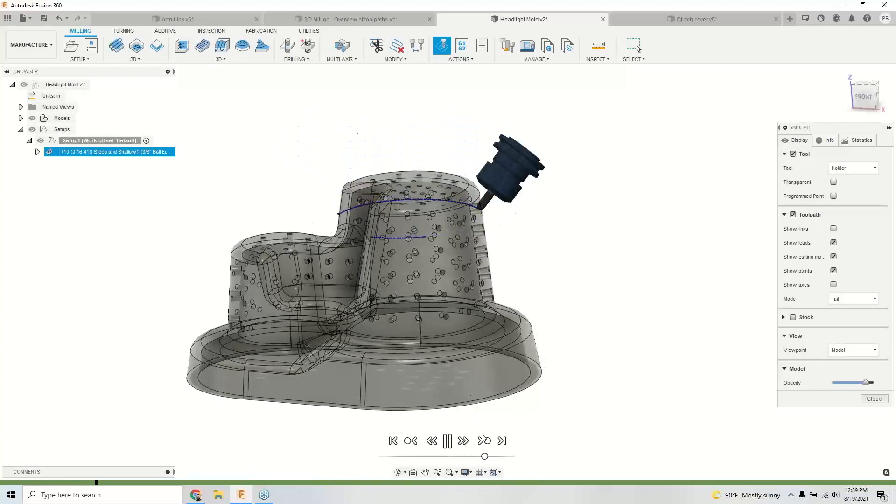
left_click(450, 443)
middle_click_drag(405, 370, 449, 306, "shift")
left_click(874, 400)
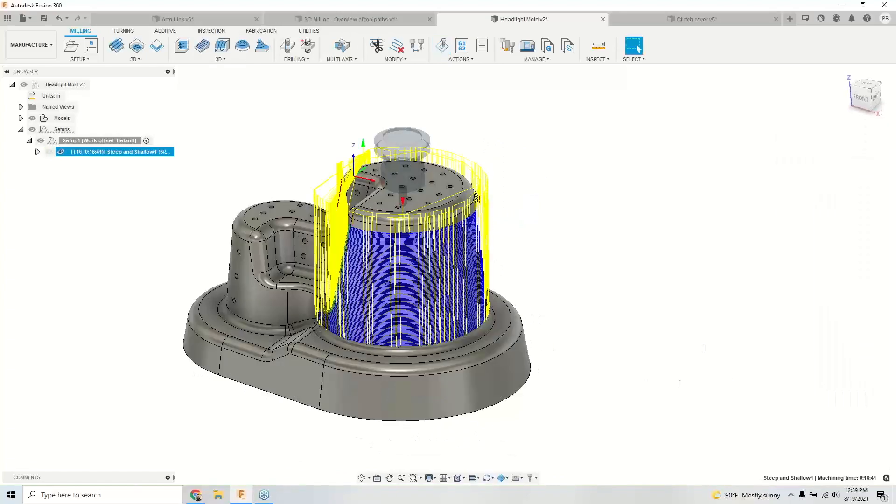
Step: Delete short fragmented passes along the upper edge of the large tower's wall from the Steep and Shallow1 toolpath
scroll(480, 208, "up", 6)
scroll(372, 285, "up", 3)
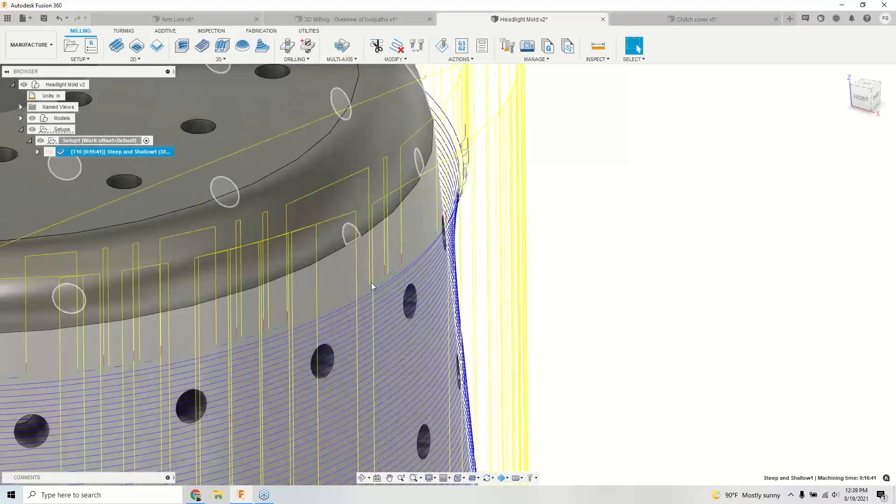
scroll(460, 248, "down", 5)
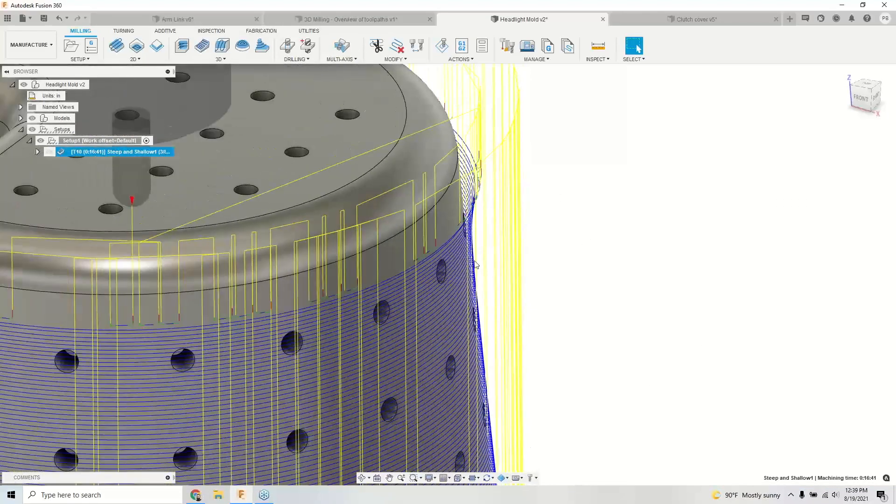
scroll(504, 241, "down", 3)
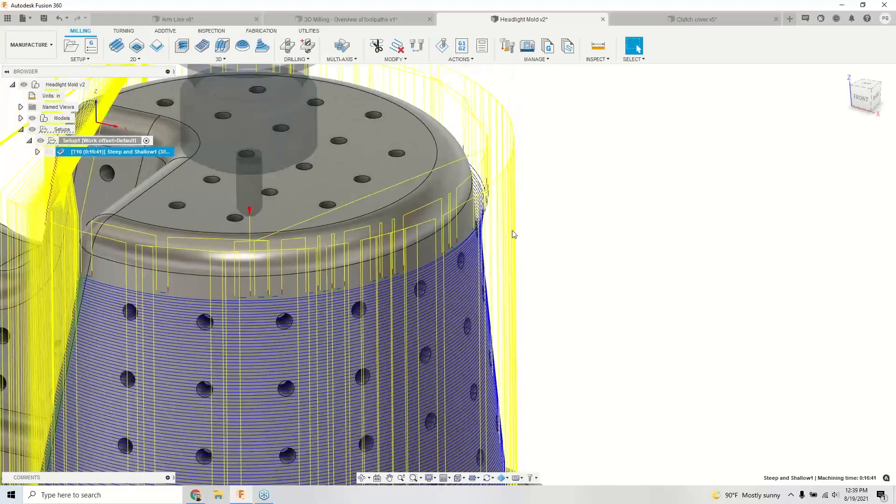
left_click(402, 50)
scroll(383, 256, "up", 5)
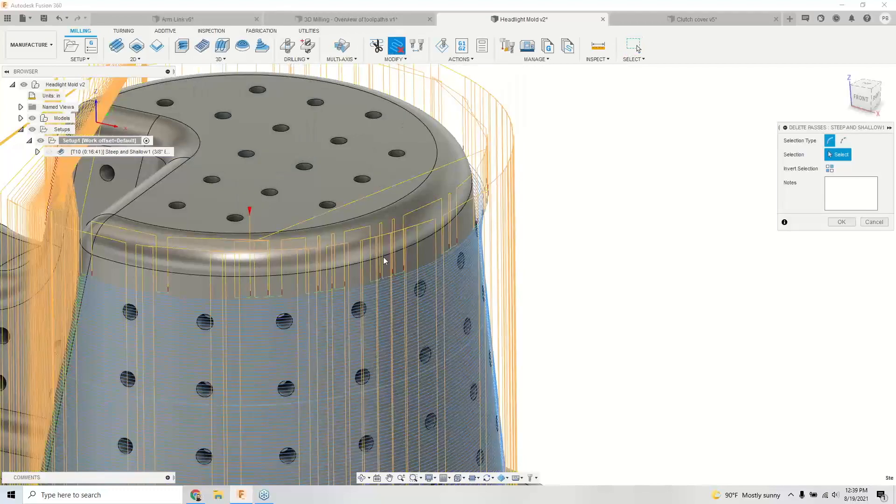
scroll(379, 289, "up", 3)
left_click(423, 289)
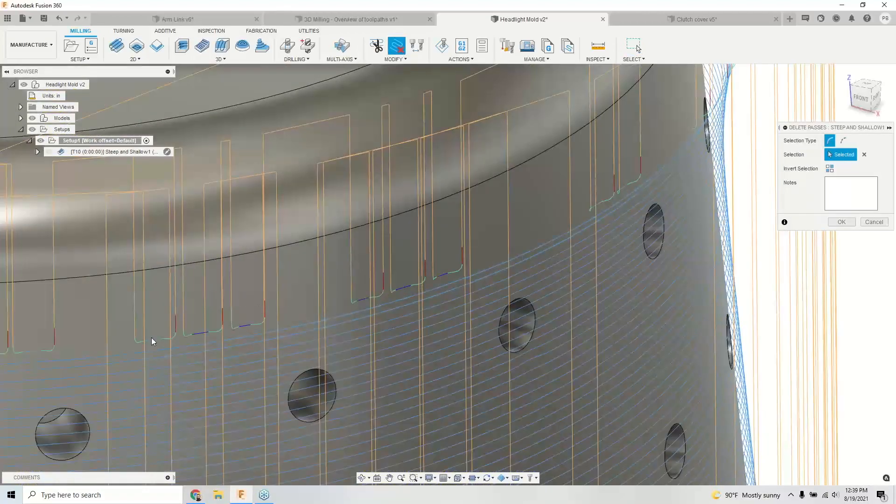
scroll(338, 288, "down", 6)
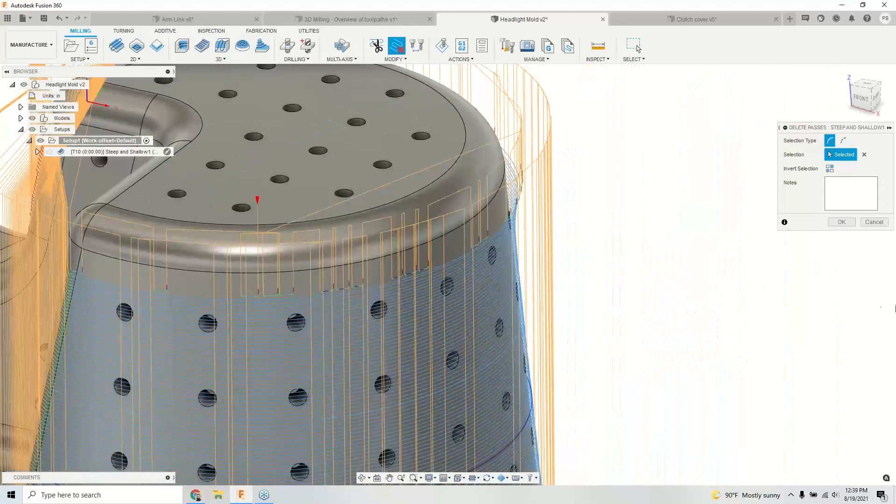
left_click(839, 223)
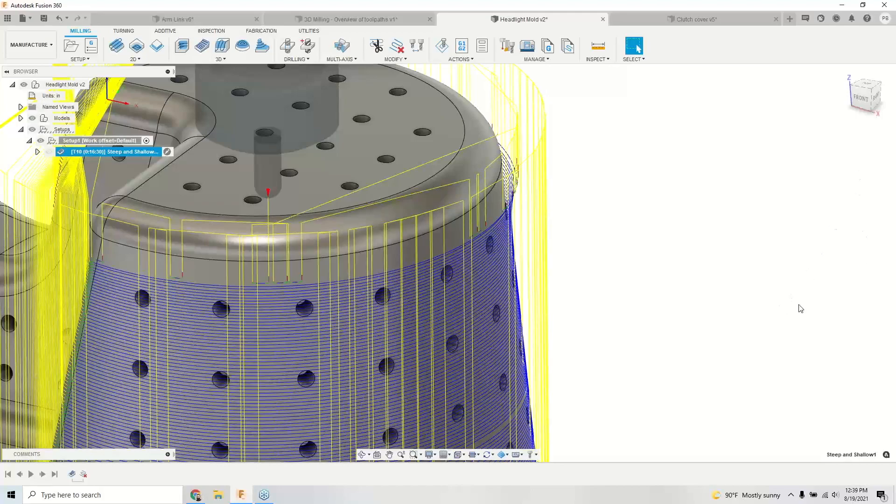
scroll(655, 254, "down", 5)
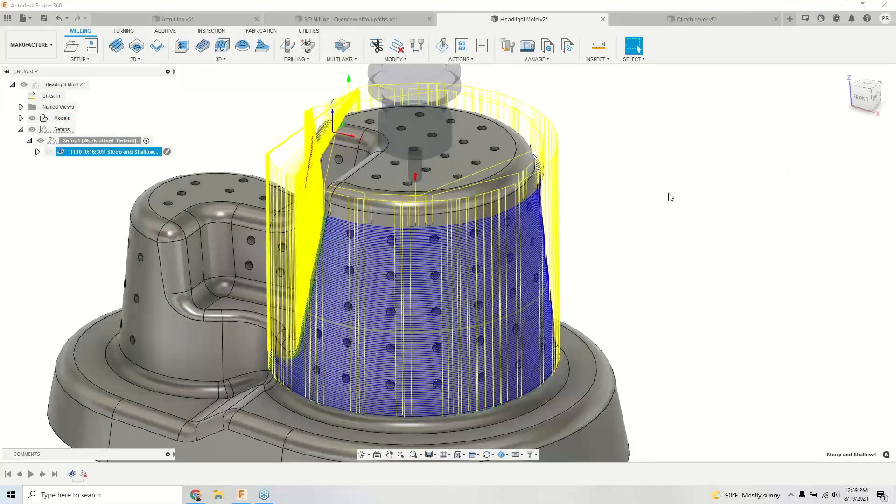
left_click(647, 186)
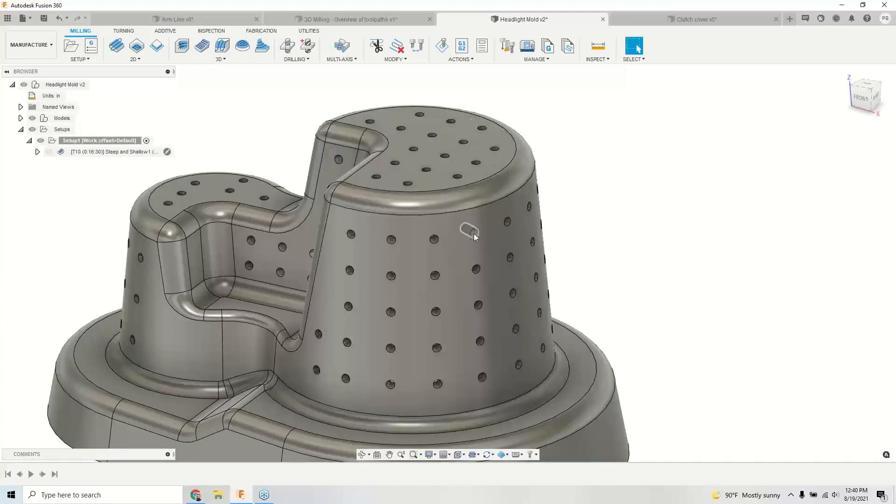
Step: Switch to the Clutch cover v5 document and inspect the two small holes in its outer flange segment
left_click(679, 20)
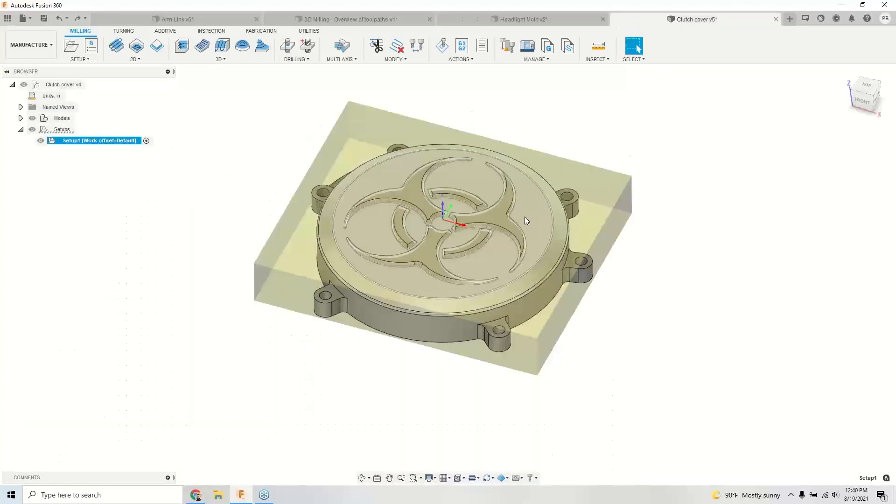
middle_click_drag(199, 249, 206, 284, "shift")
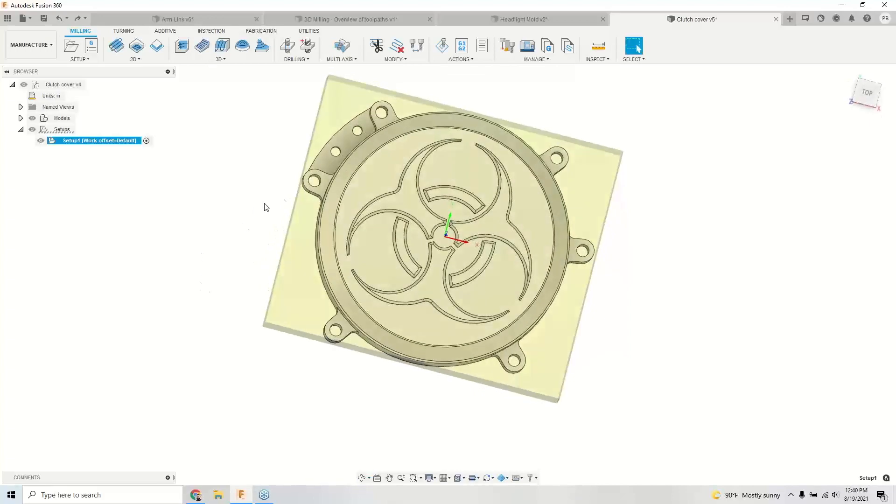
scroll(308, 190, "up", 2)
left_click(326, 177)
left_click(349, 145)
scroll(250, 221, "down", 2)
left_click(250, 235)
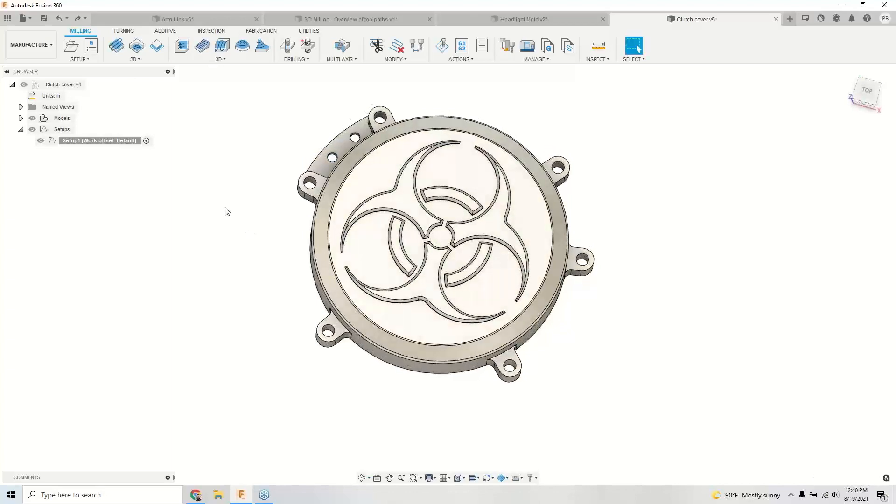
Step: Start Hole Recognition and assign Spotdrill, Drill, & Tap Through Hole with the 1/4-20 UNC thread to the 0.2014 in hole group
left_click(312, 48)
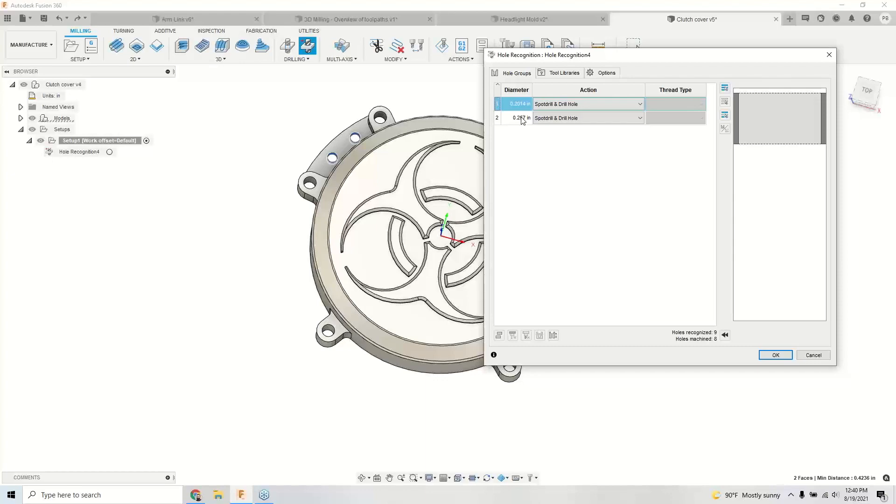
left_click(567, 104)
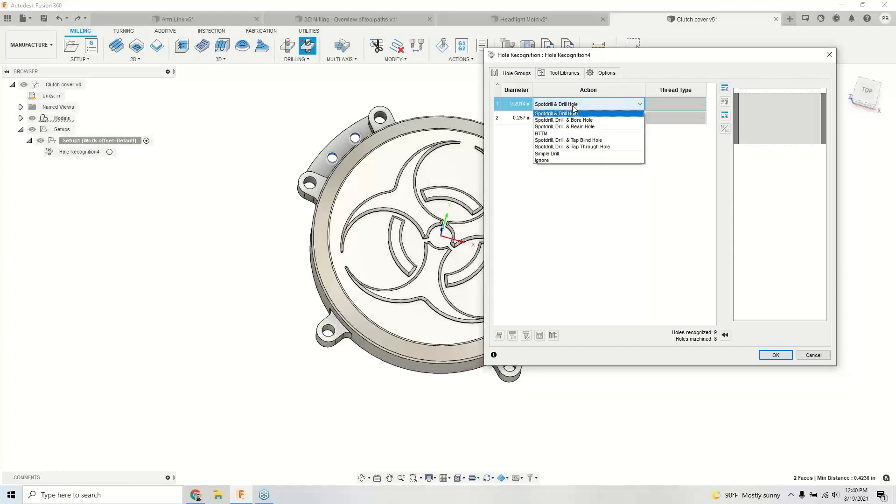
left_click(577, 148)
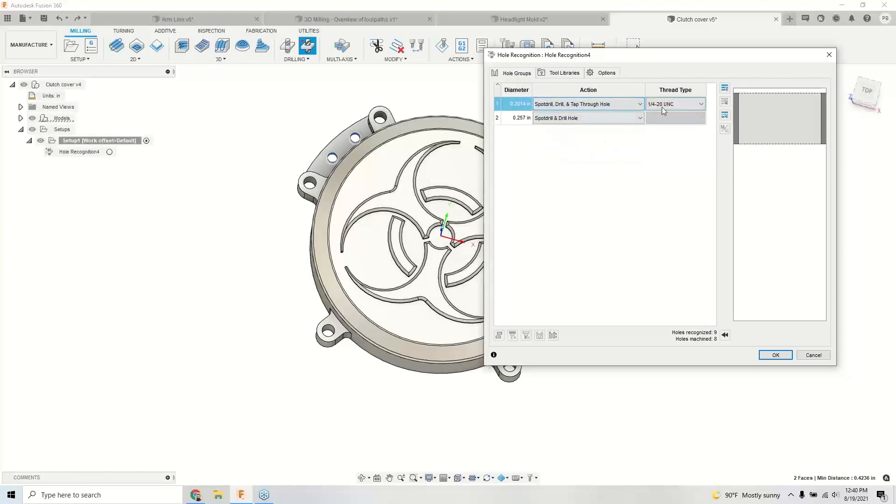
Step: Try the Spotdrill, Drill, & Tap Through Hole action on the 0.257 in hole group and review its thread type options
left_click(558, 121)
left_click(574, 161)
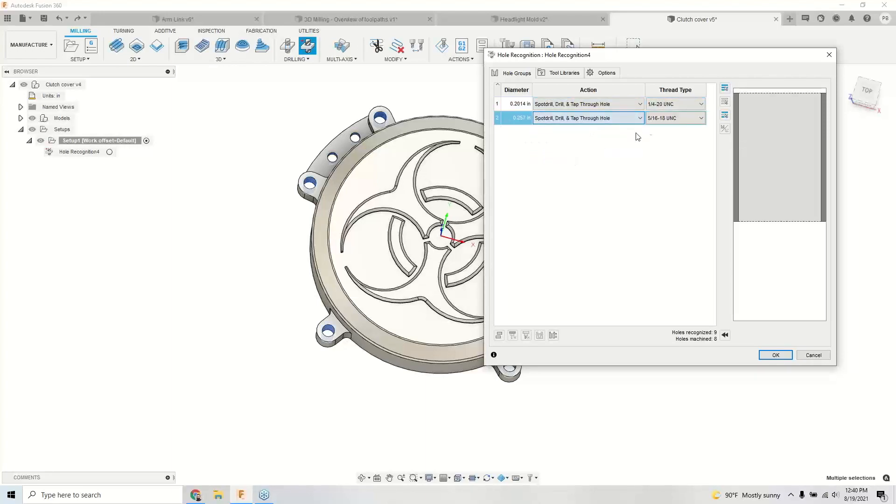
left_click(681, 120)
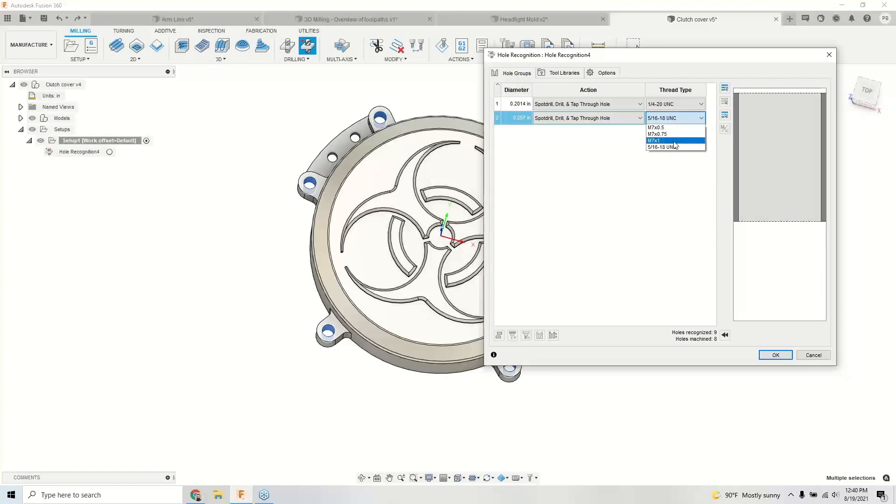
left_click(585, 142)
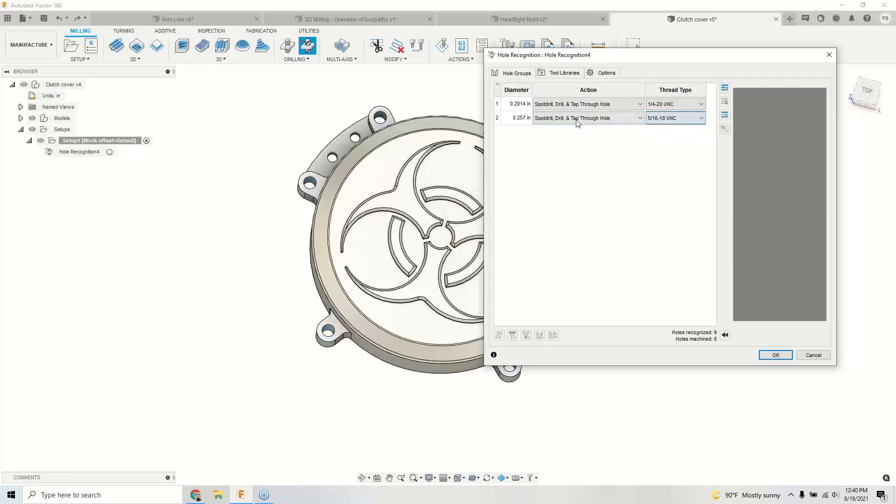
Step: Assign Spotdrill, Drill, & Ream Hole to the 0.257 in hole group and generate the recognized hole operations
left_click(577, 121)
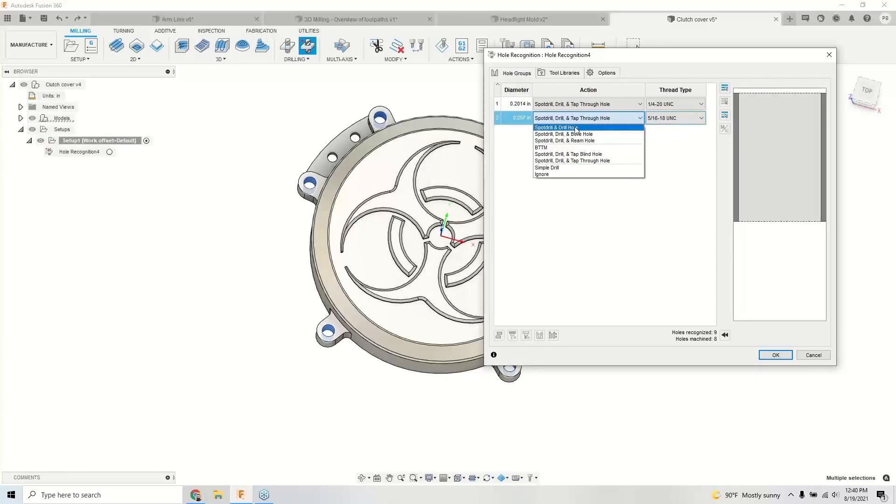
left_click(579, 140)
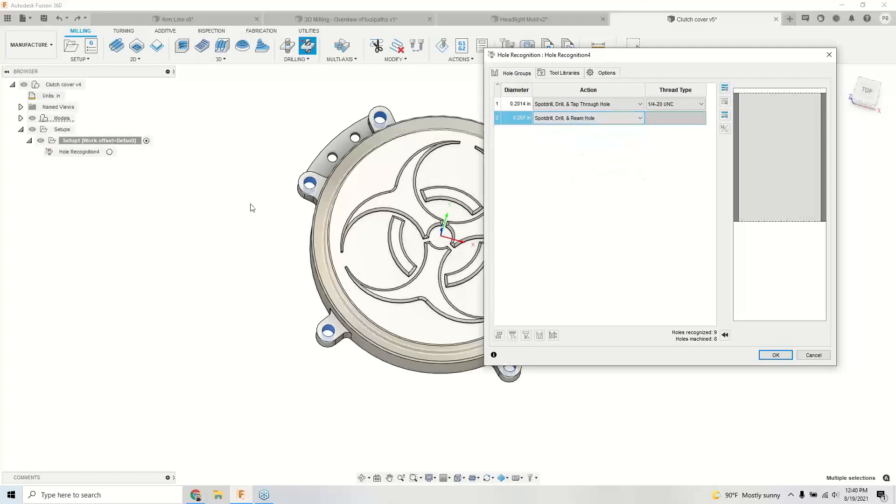
scroll(230, 205, "down", 3)
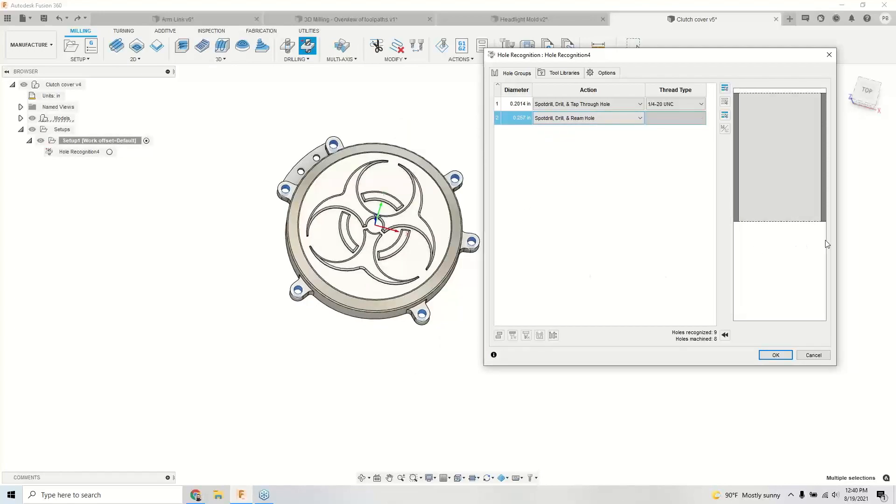
left_click(834, 265)
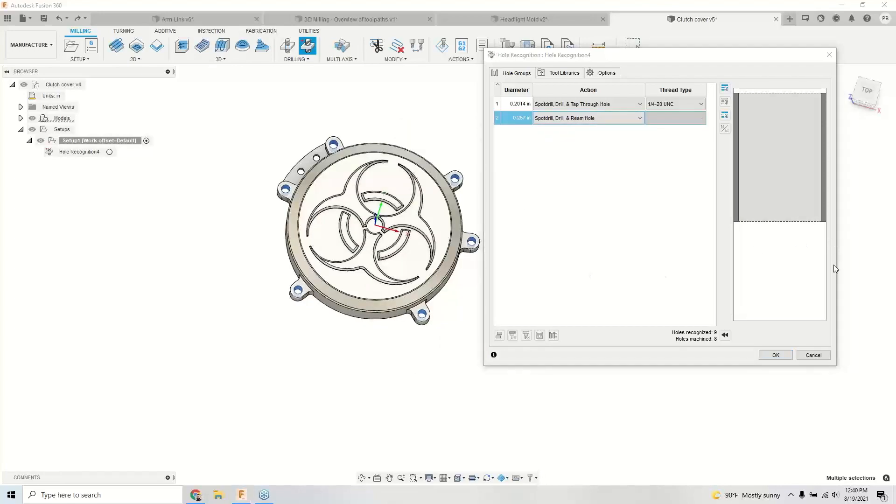
left_click(775, 355)
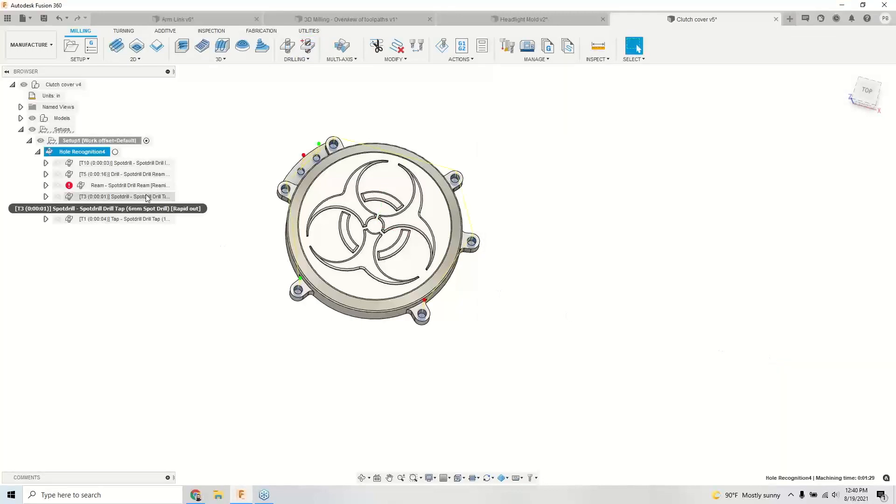
Step: Review the clutch cover's failed Ream operation and first spot drill, and display all six hole operations' toolpaths together
left_click(120, 185)
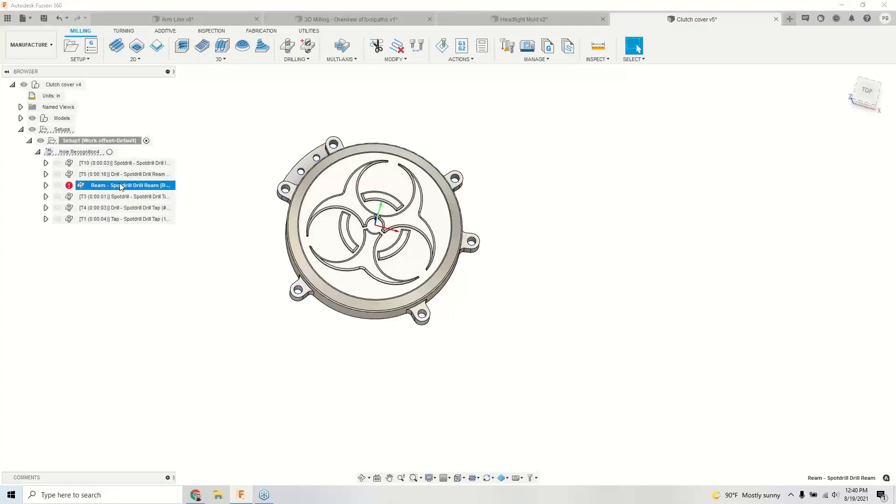
left_click(123, 162)
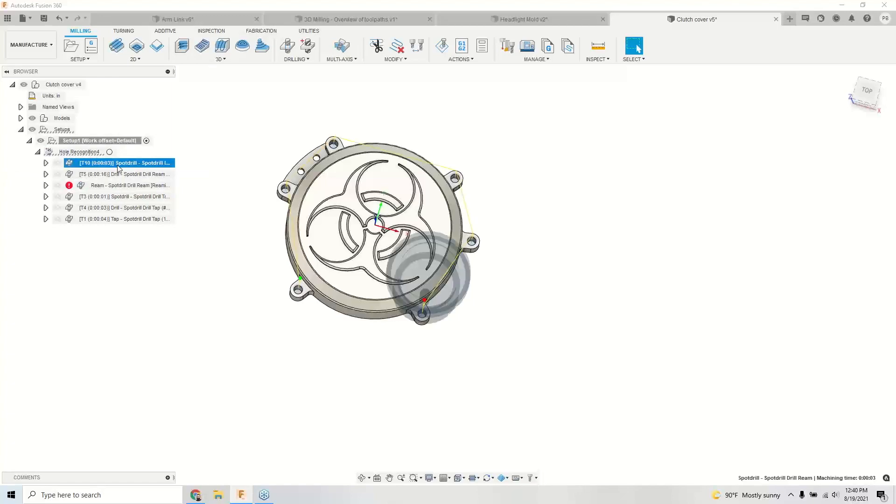
left_click(119, 220, "shift")
scroll(251, 241, "down", 3)
middle_click_drag(251, 241, 252, 239, "shift")
scroll(237, 220, "up", 3)
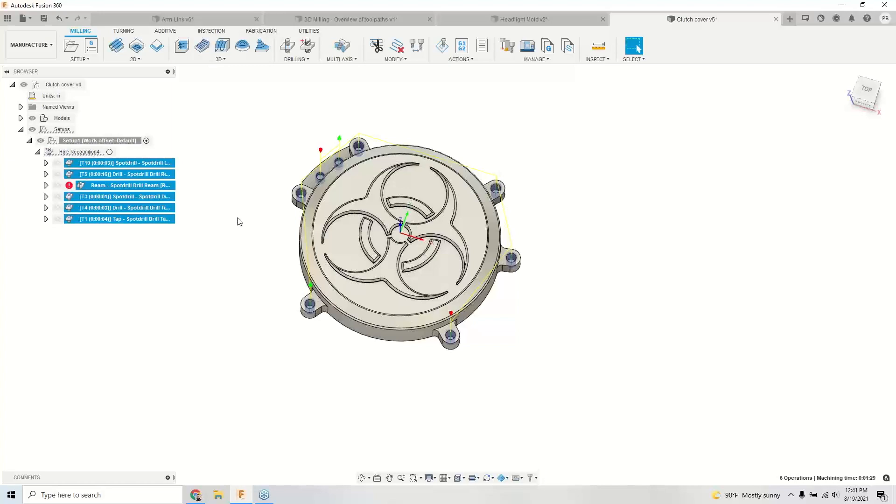
Step: Switch to the Headlight Mold v2 document, start Hole Recognition and turn off Limit to the Setup Plane
left_click(466, 20)
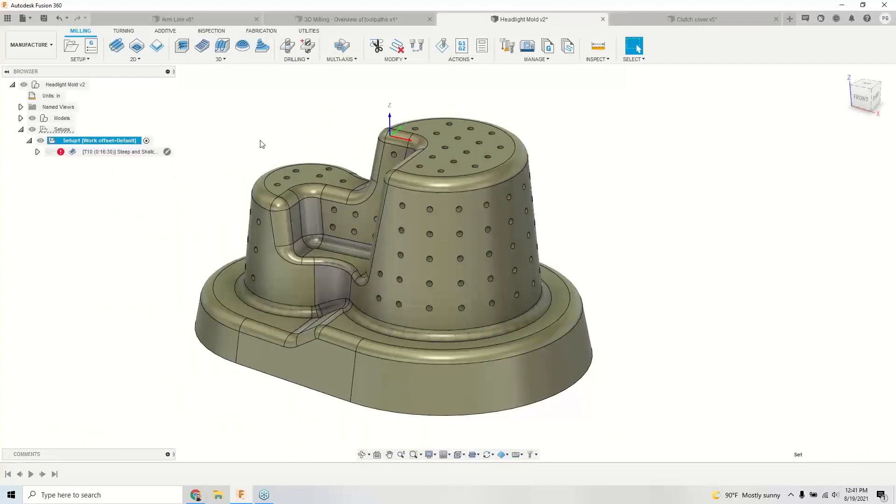
left_click(309, 46)
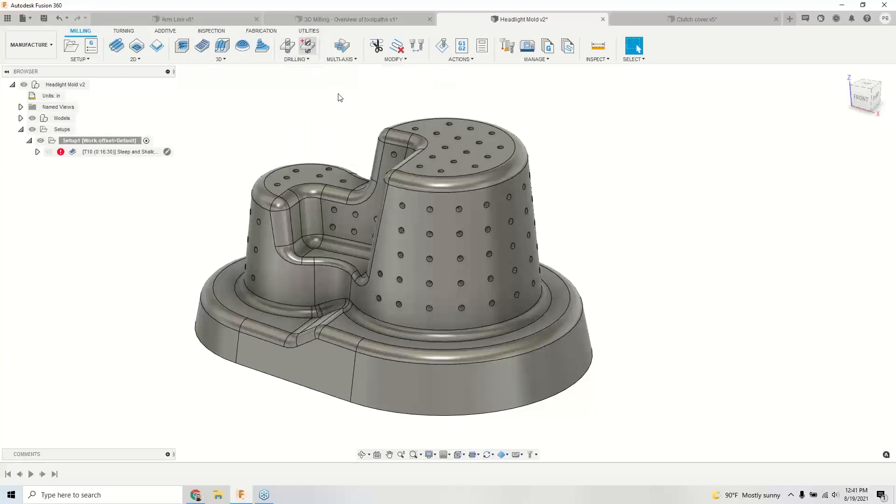
scroll(330, 104, "down", 1)
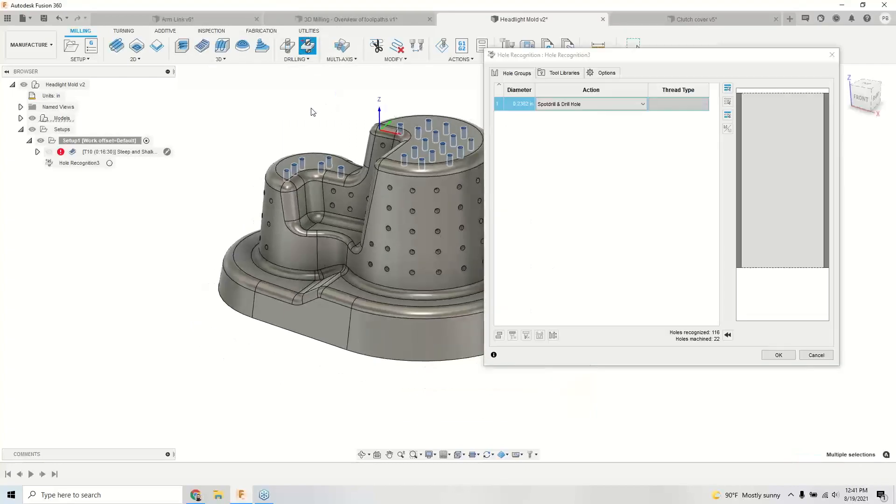
scroll(312, 113, "down", 3)
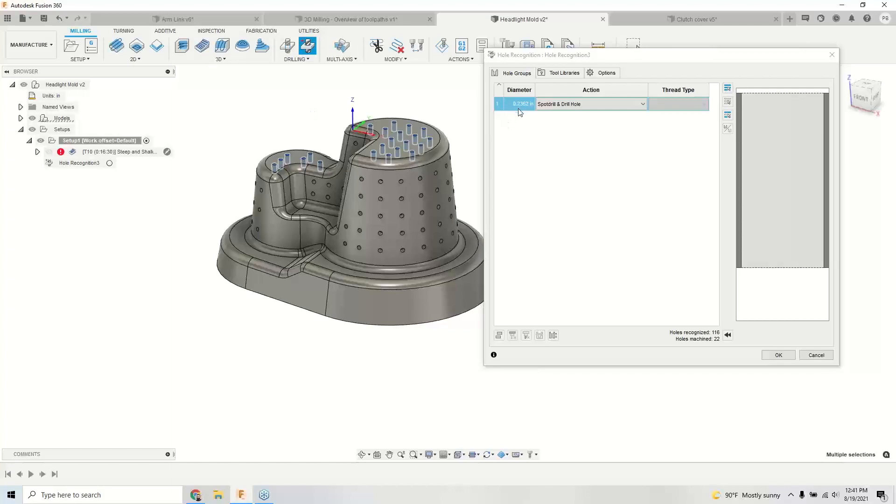
left_click(603, 73)
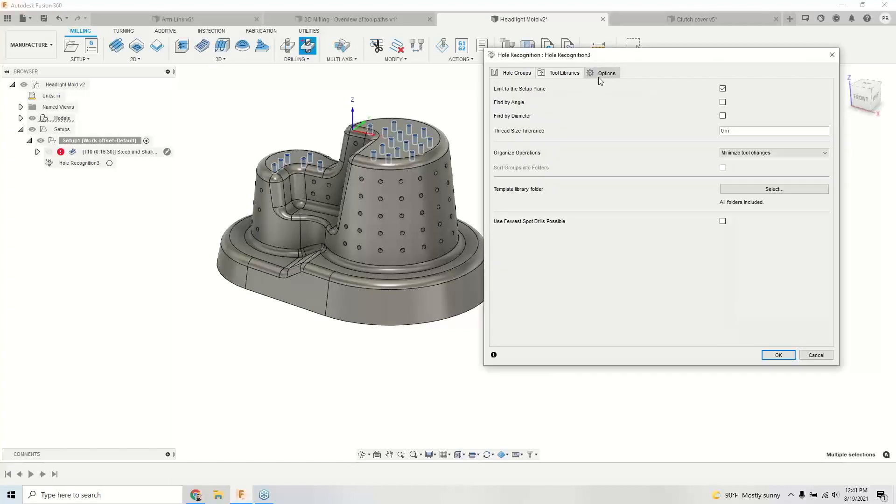
left_click(722, 89)
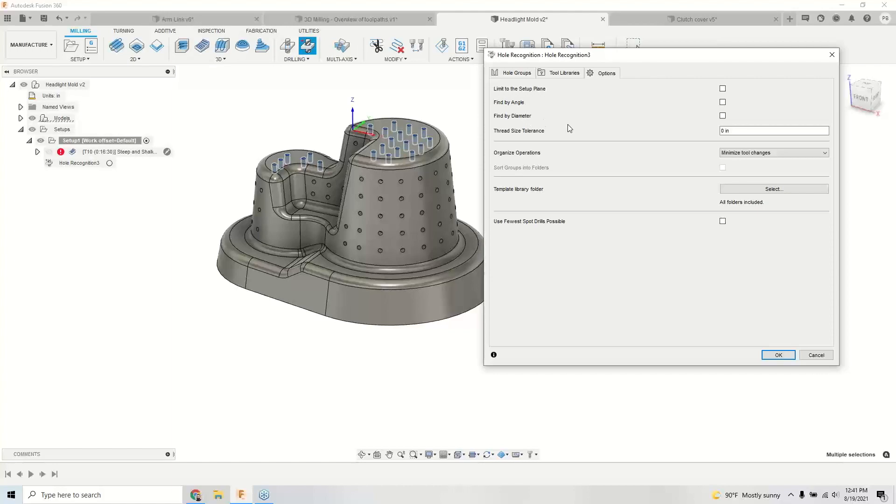
Step: Check the recognized hole groups across the mold and generate their Spotdrill & Drill Hole operations
left_click(514, 73)
left_click(517, 136)
left_click(521, 173)
left_click(526, 215)
left_click(525, 245)
left_click(522, 285)
left_click(521, 299, "shift")
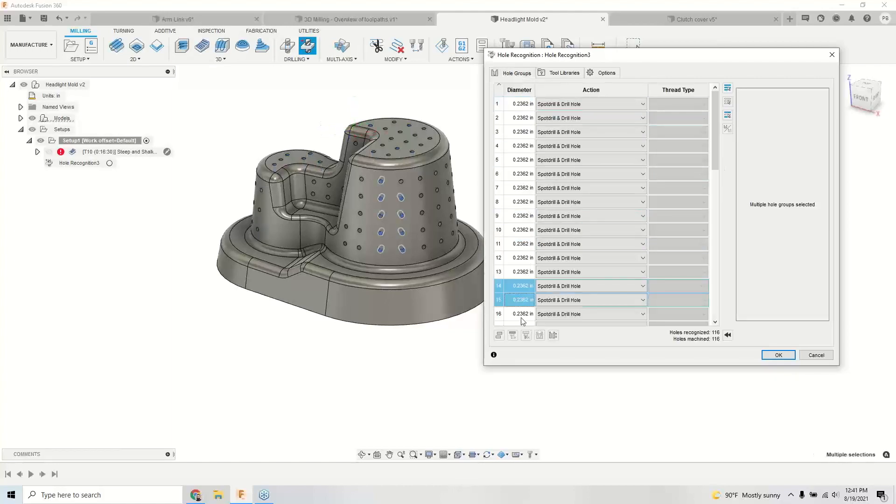
scroll(520, 235, "down", 5)
left_click(520, 216)
left_click(524, 273)
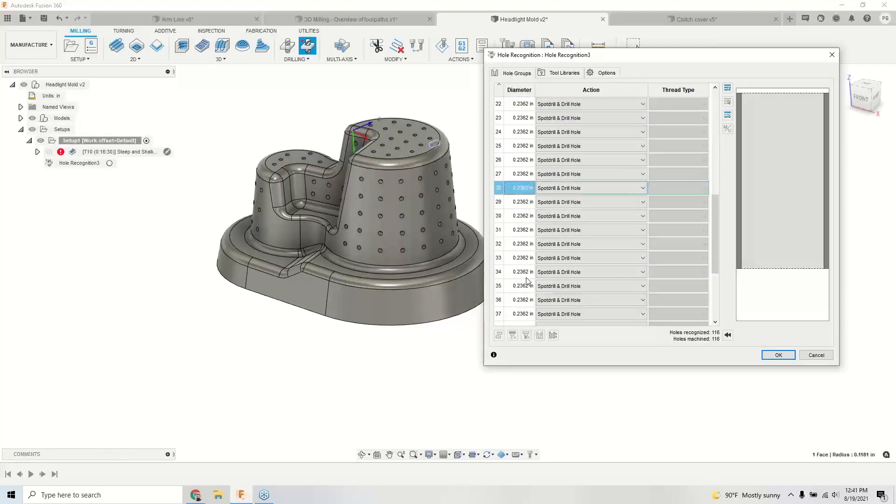
scroll(520, 282, "down", 5)
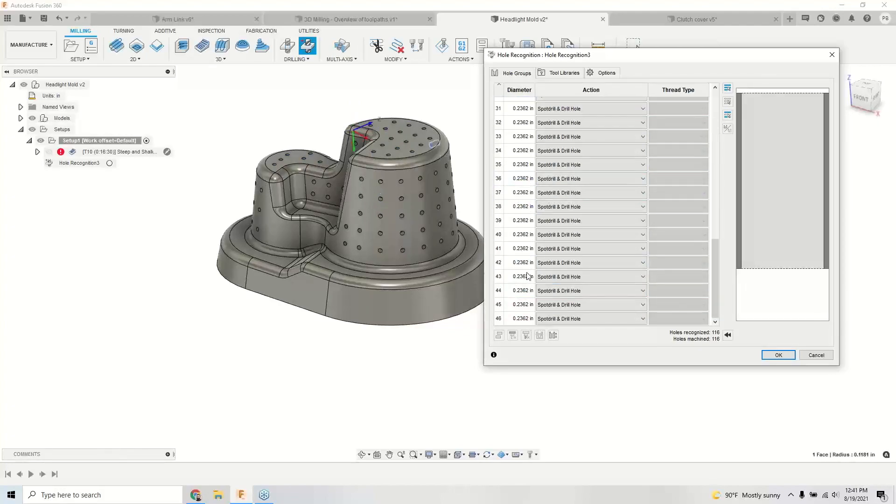
left_click(778, 355)
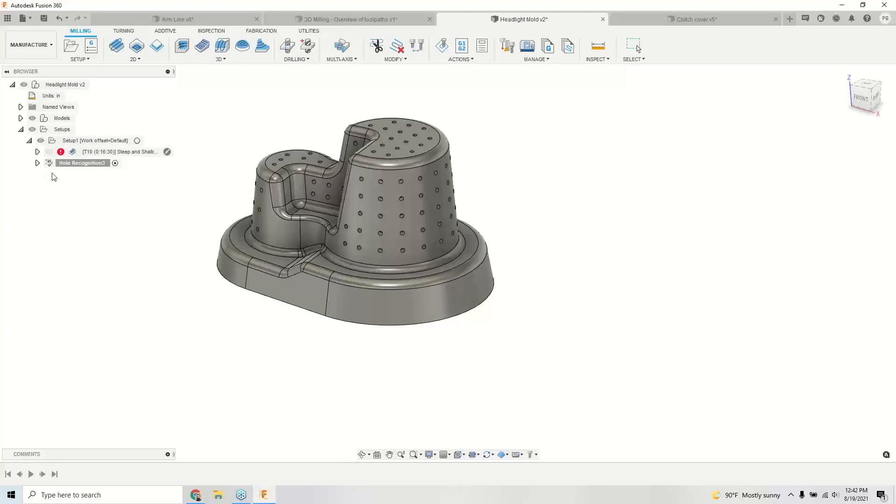
Step: Expand the mold's Hole Recognition folder and select all its spot drill and drill operations to review them
left_click(38, 163)
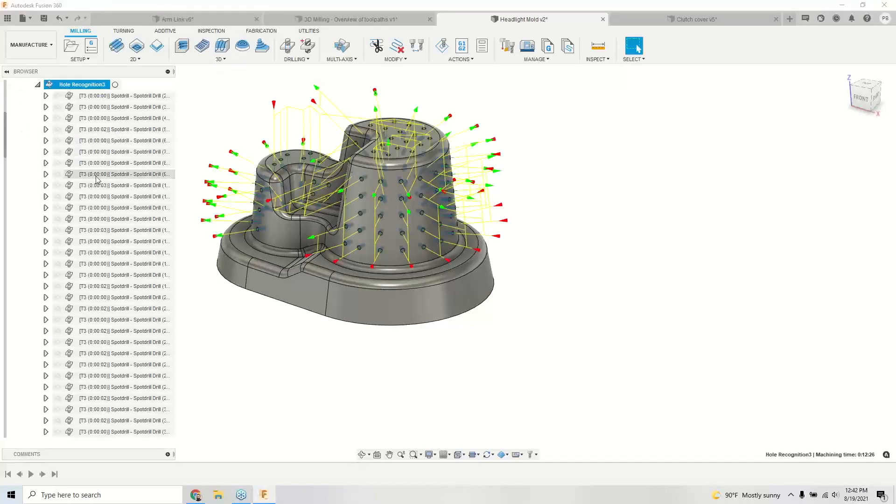
scroll(536, 227, "down", 2)
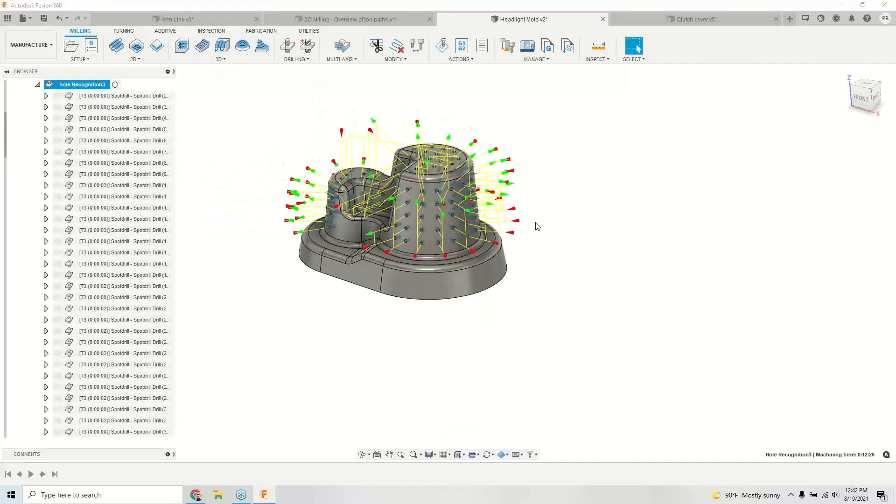
left_click(117, 96)
scroll(135, 303, "down", 15)
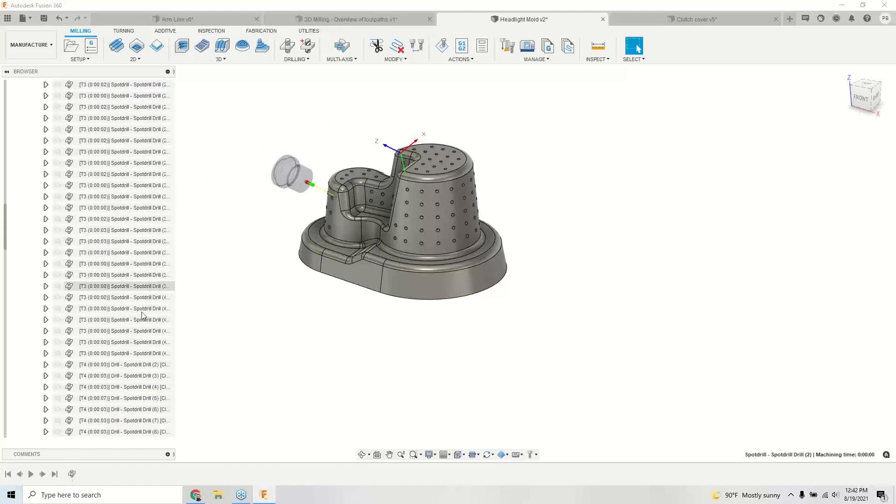
scroll(139, 364, "down", 7)
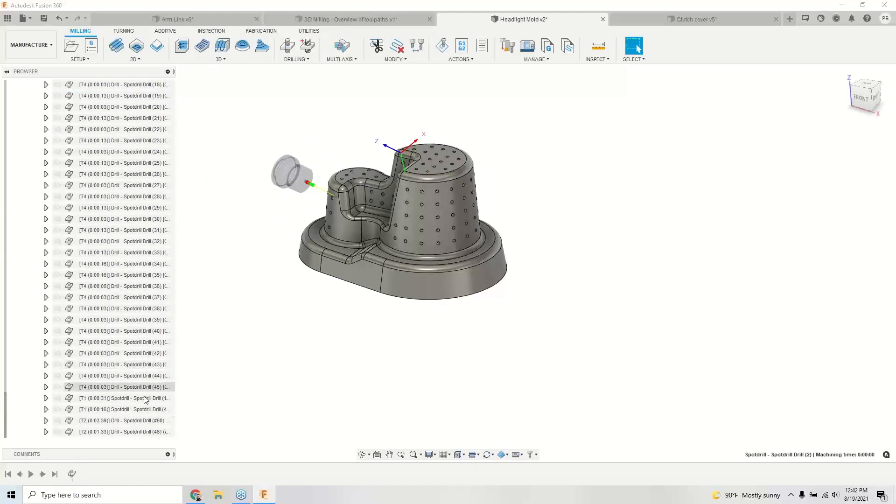
left_click(133, 432, "shift")
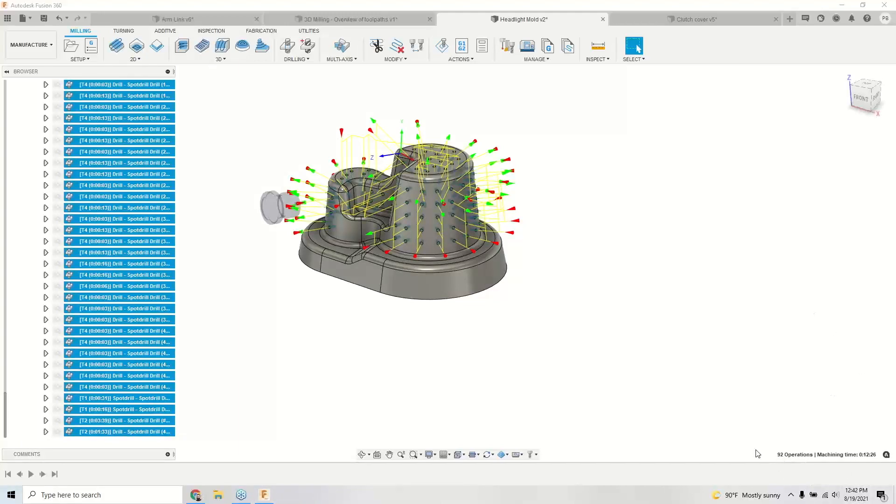
scroll(136, 223, "up", 5)
left_click_drag(6, 323, 8, 88)
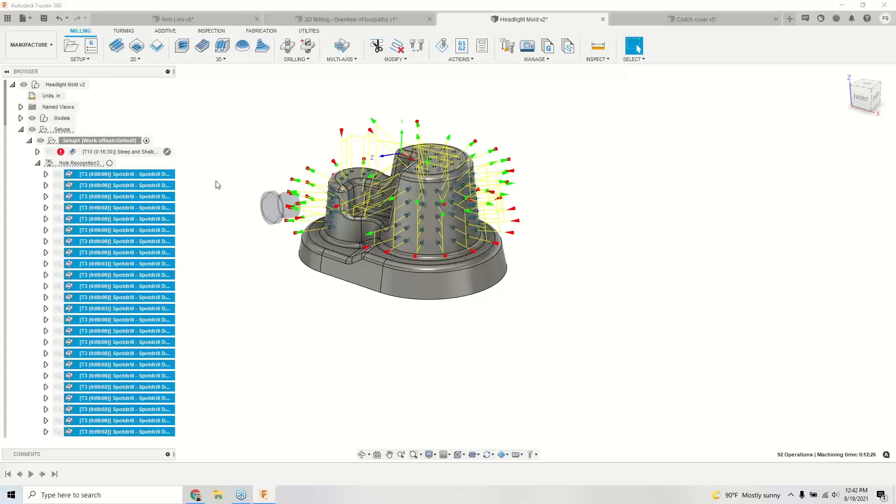
Step: Inspect the drilling toolpaths on the mold's side-wall holes up close and clear the operation selection
scroll(258, 153, "up", 2)
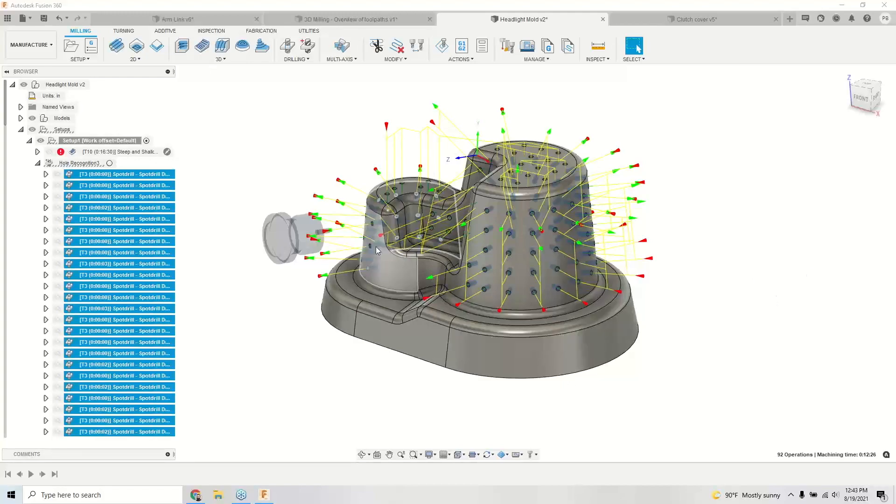
scroll(509, 233, "up", 2)
scroll(510, 236, "up", 5)
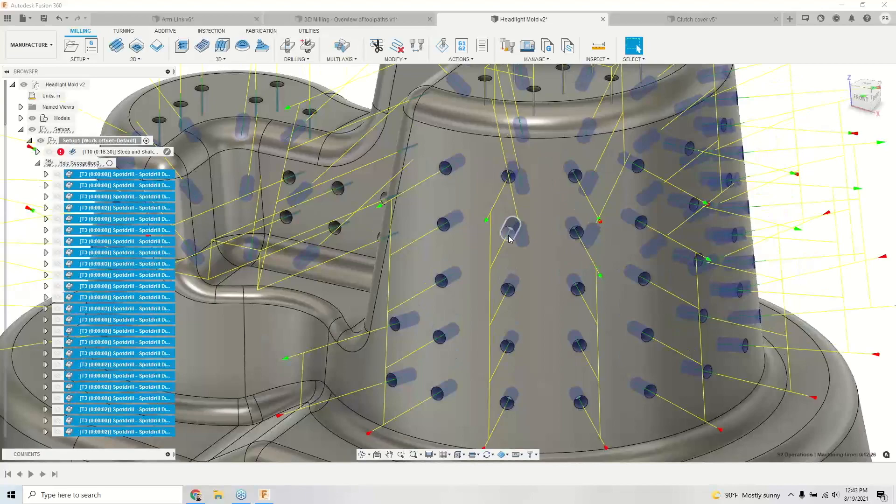
scroll(509, 236, "down", 2)
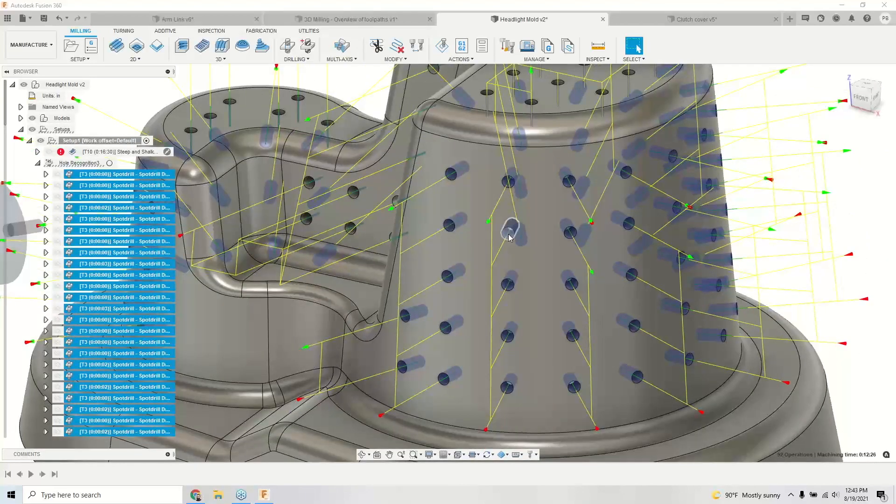
scroll(509, 233, "down", 5)
left_click(276, 260)
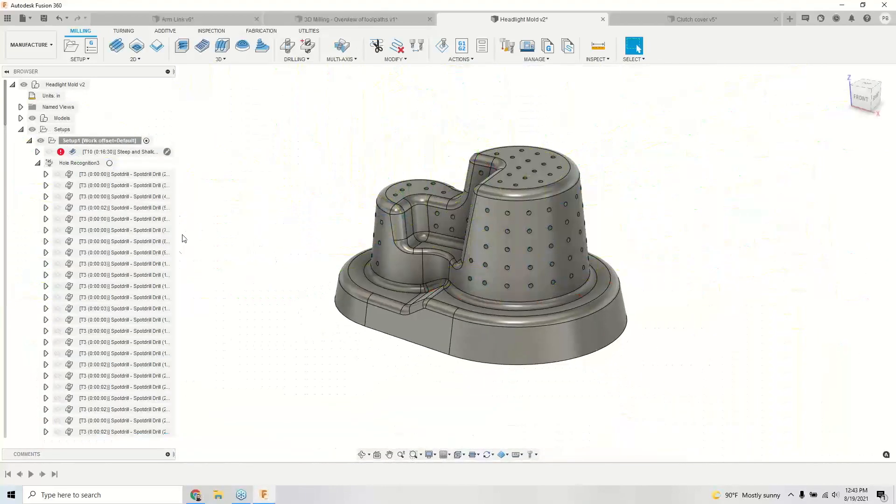
Step: Move the Spotdrill Drill operations (2) through (18) out of the Hole Recognition folder, directly under Setup1
left_click(130, 355)
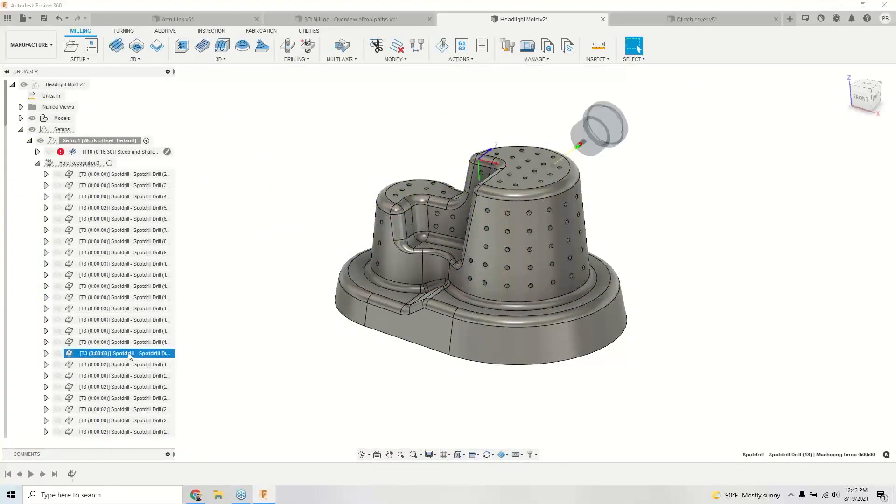
right_click(131, 354)
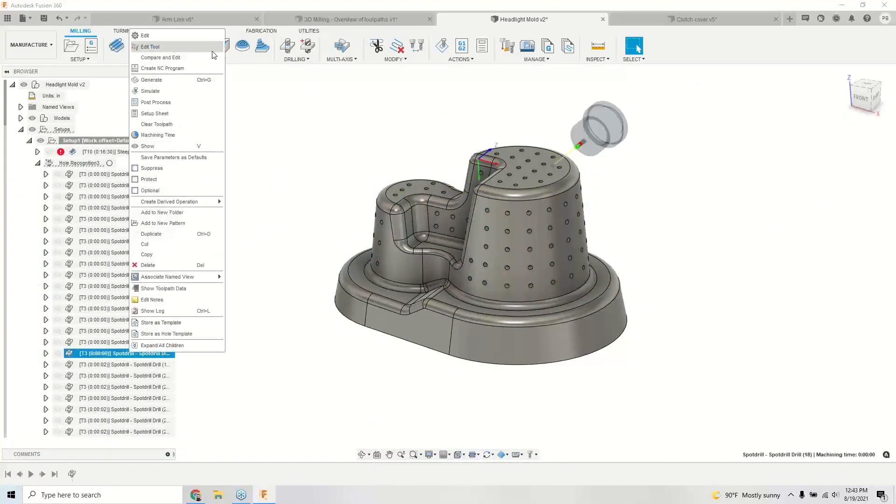
left_click(288, 102)
left_click(107, 174)
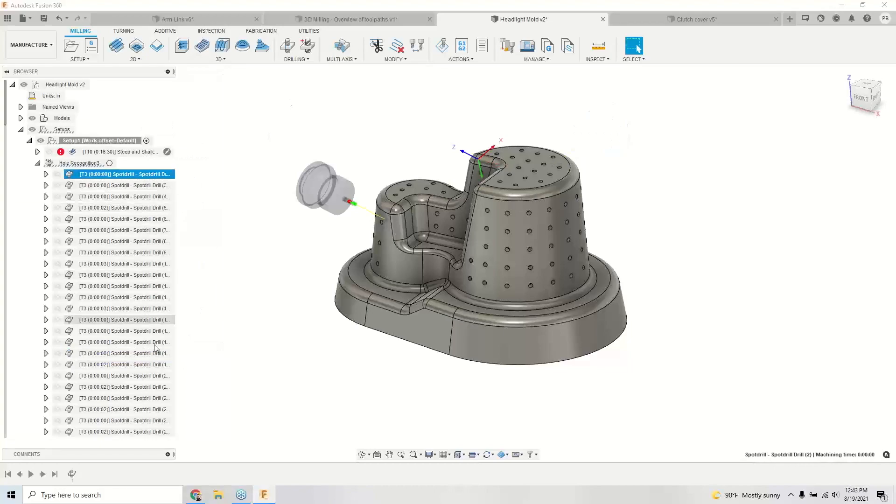
left_click(155, 354, "shift")
left_click_drag(117, 179, 170, 162)
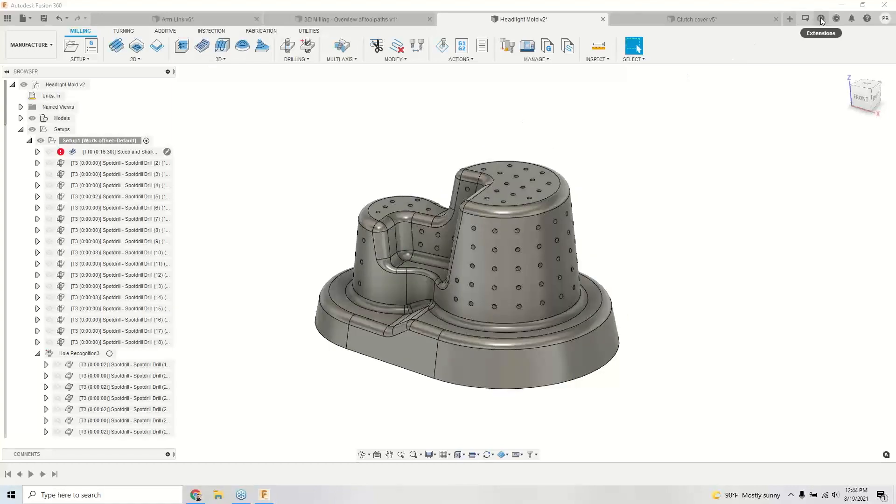
Step: Open the Extension Manager and read through the features included in the Machining extension
left_click(821, 18)
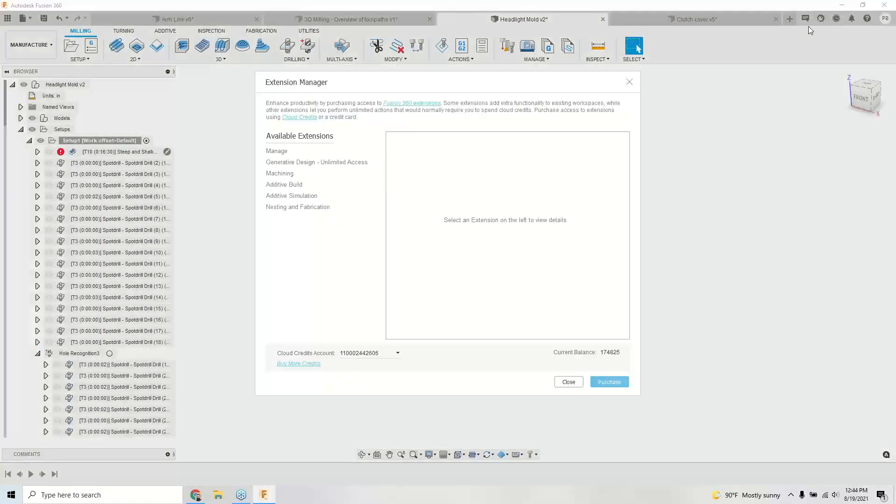
left_click(282, 174)
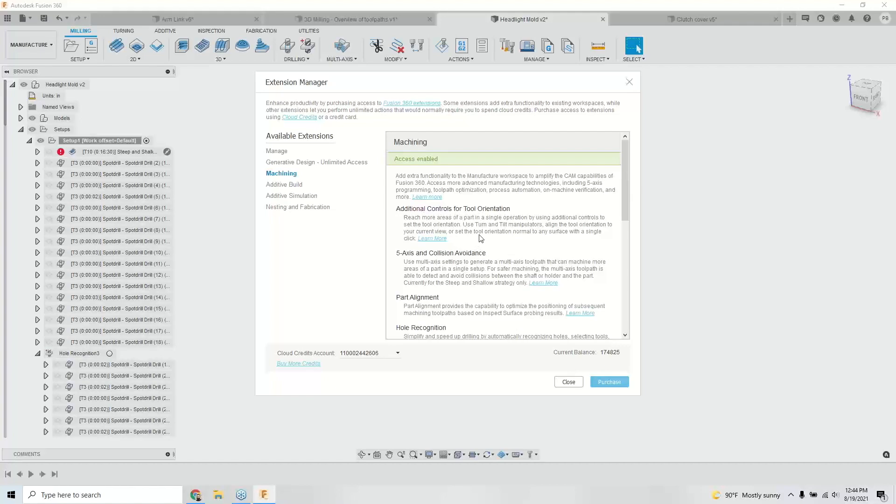
scroll(484, 233, "down", 1)
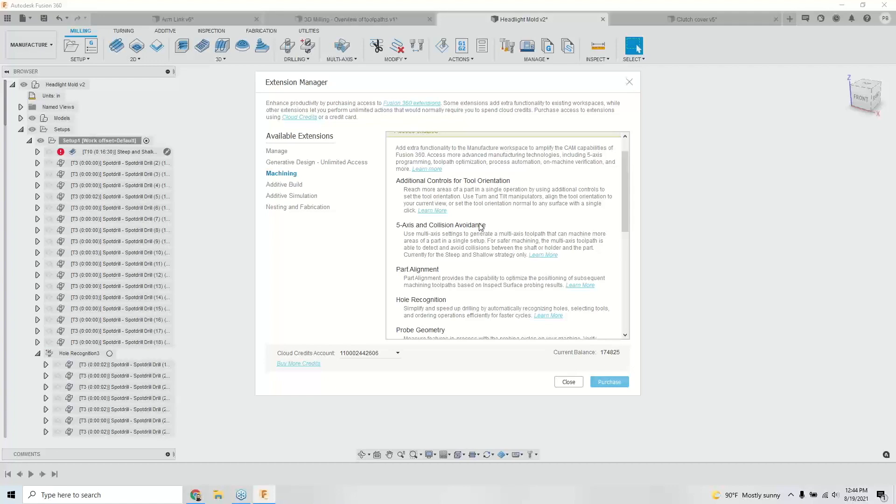
scroll(480, 226, "down", 3)
scroll(479, 225, "down", 6)
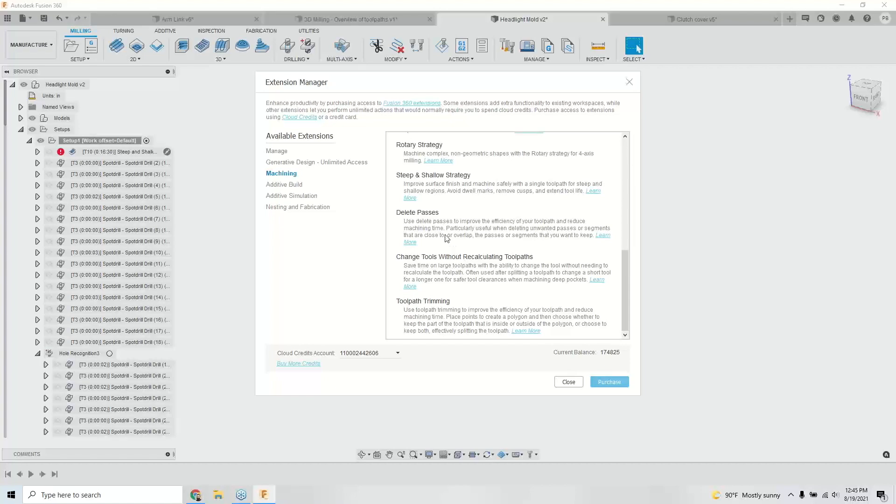
scroll(447, 238, "up", 1)
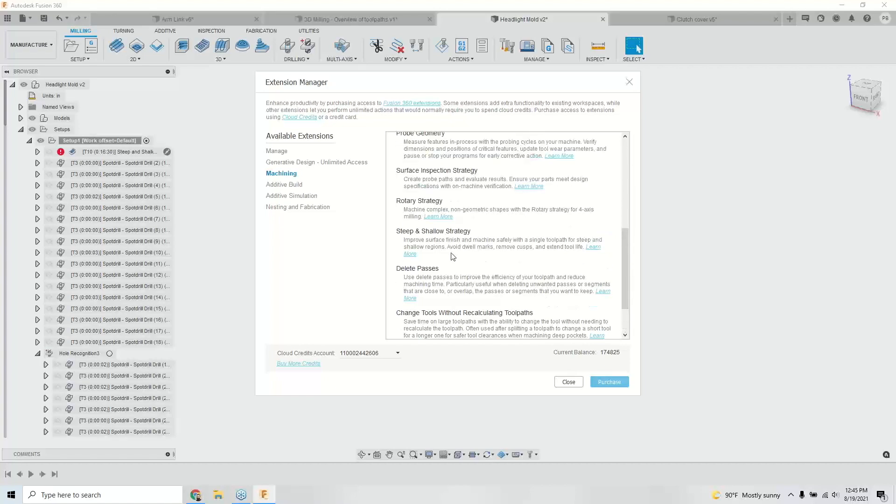
scroll(447, 249, "up", 1)
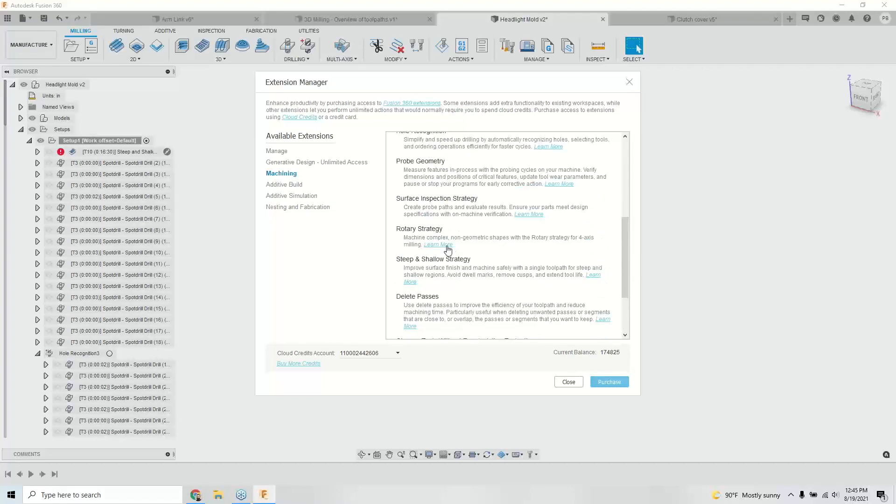
scroll(432, 275, "up", 2)
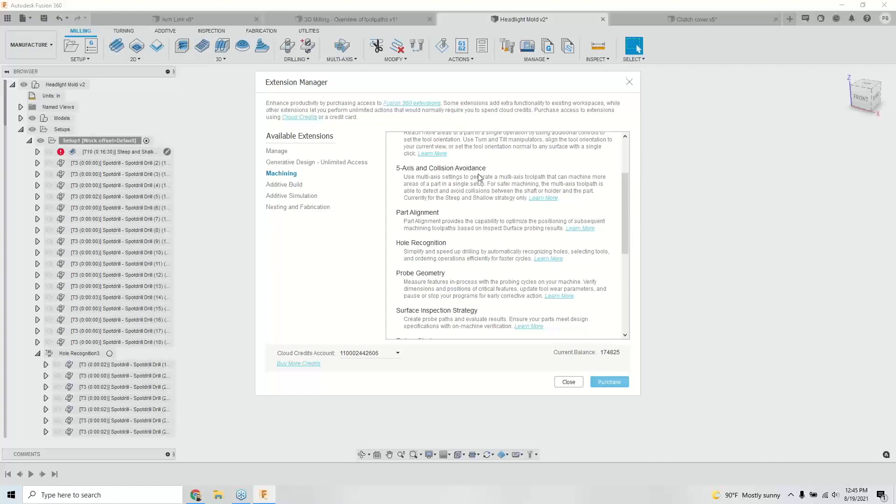
scroll(479, 178, "down", 3)
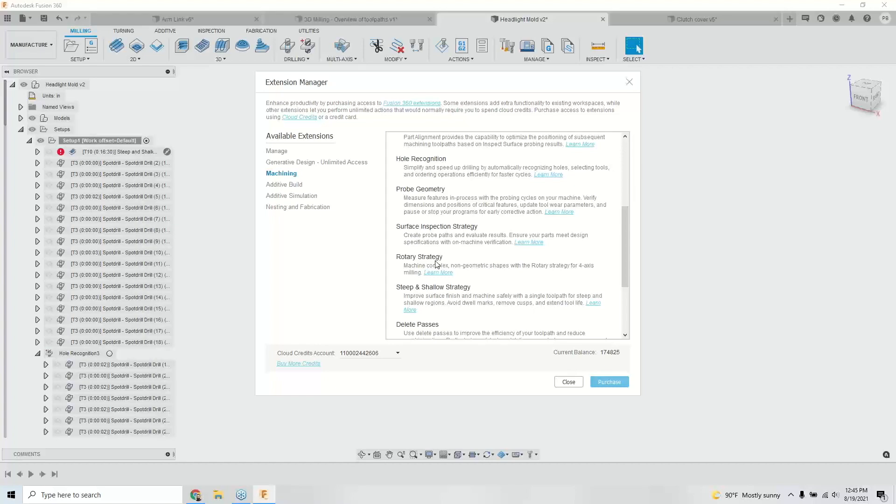
Step: Review the Machining extension's tool orientation and 5-axis features once more and close the Extension Manager
scroll(437, 264, "up", 1)
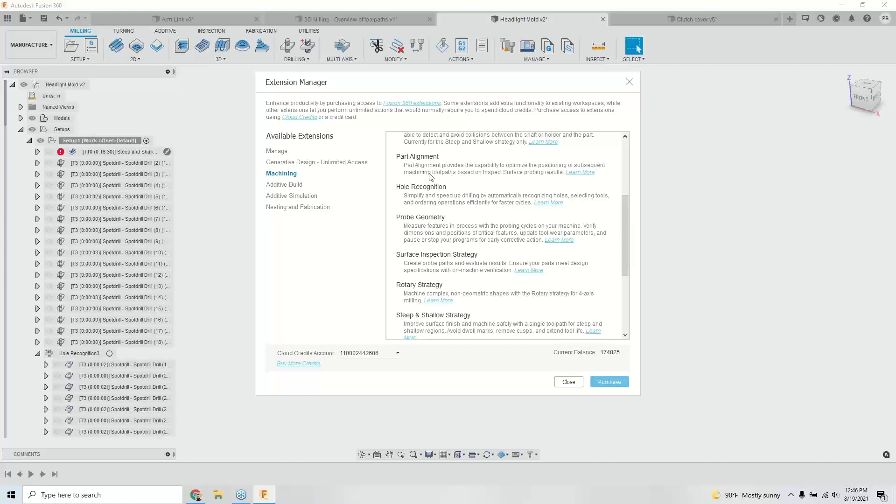
scroll(431, 176, "up", 5)
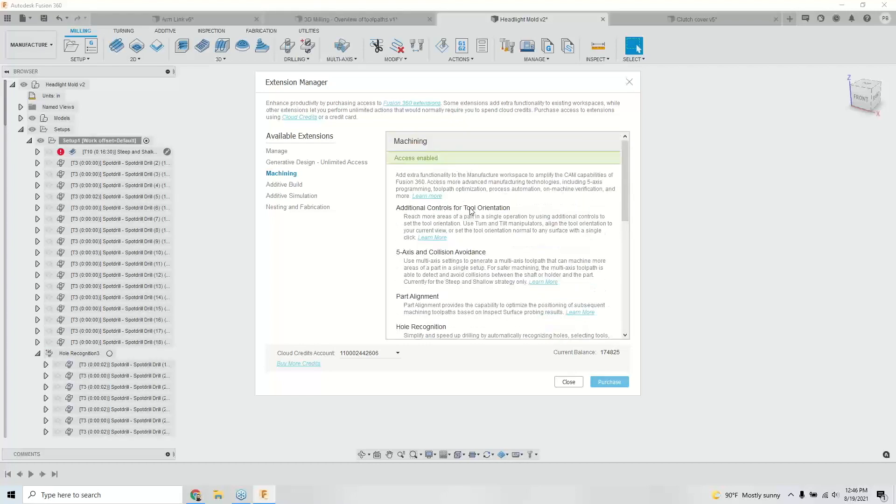
left_click(568, 381)
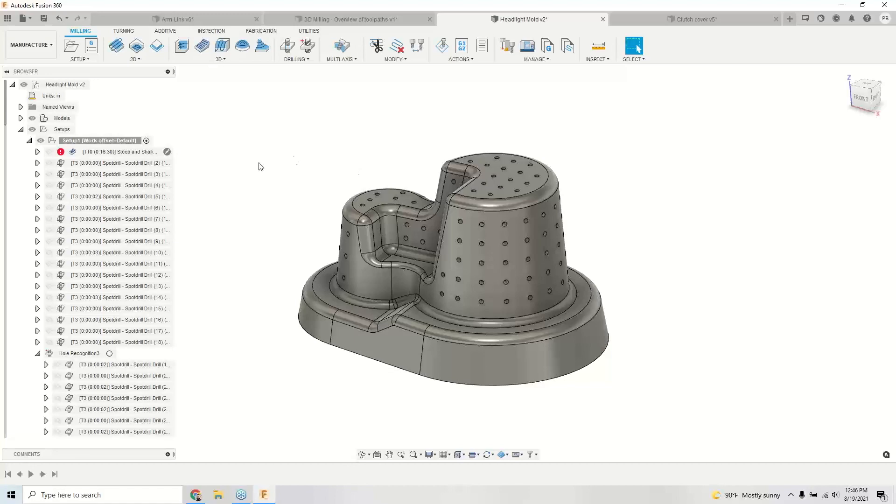
Step: Examine the Tool Orientation options of a new 2D Bore operation and discard the operation
left_click(133, 60)
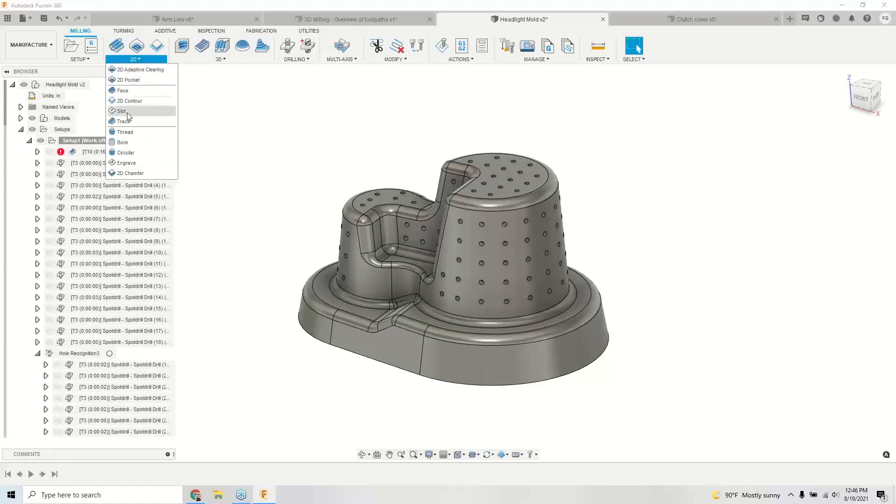
left_click(122, 144)
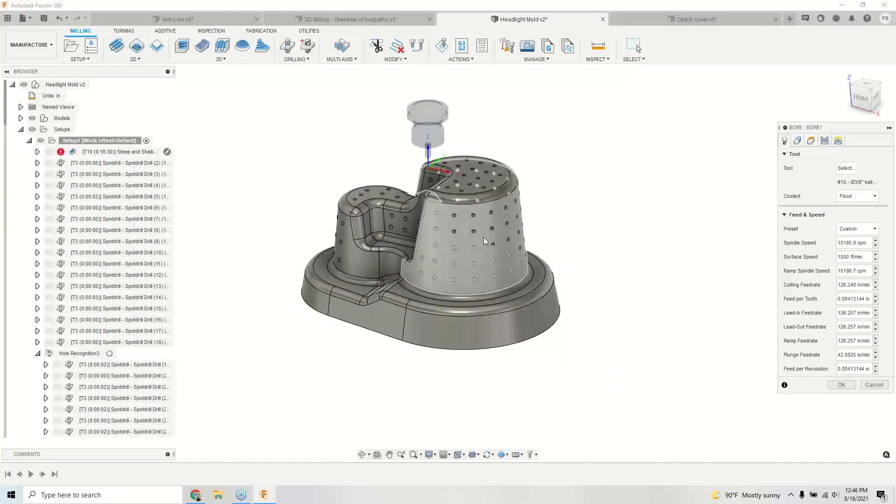
left_click(797, 141)
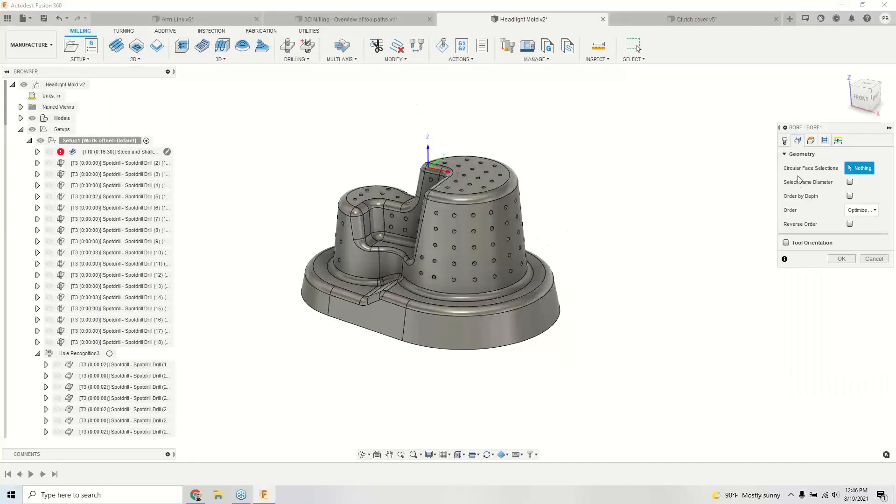
left_click(785, 243)
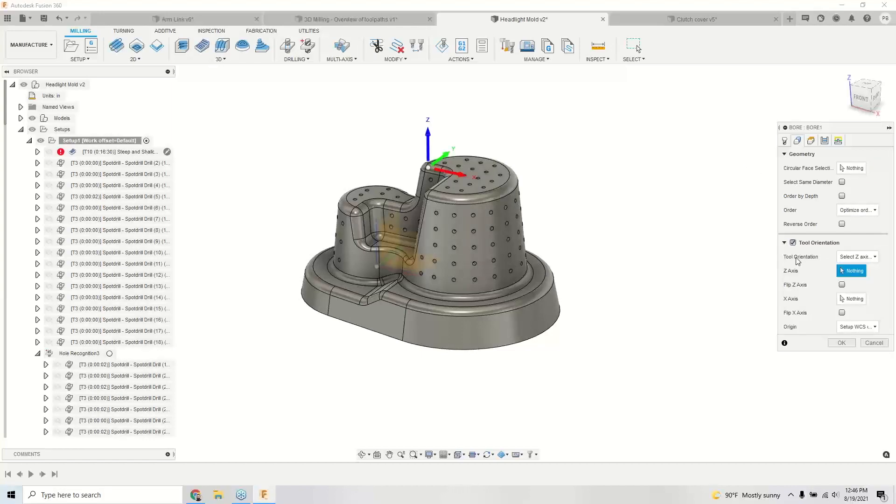
left_click(869, 343)
Step: Start a 3D Scallop operation on the headlight mold and enable Tool Orientation in its geometry settings
left_click(212, 58)
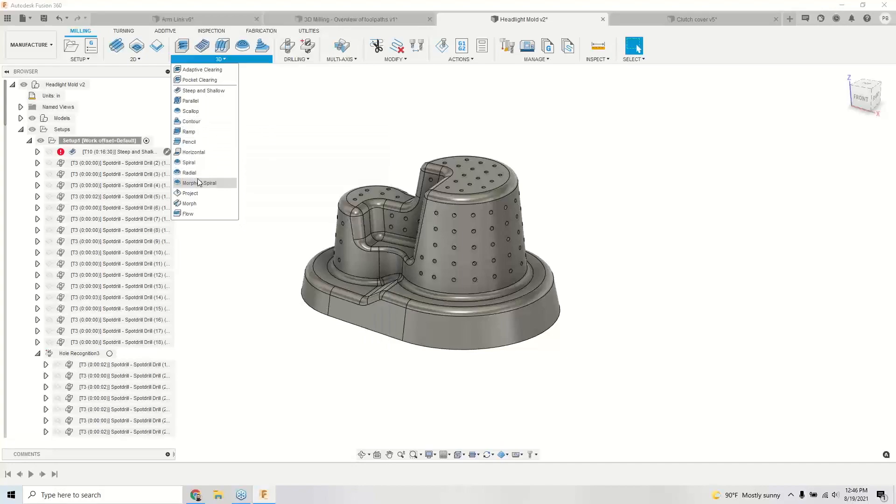
left_click(190, 111)
left_click(797, 140)
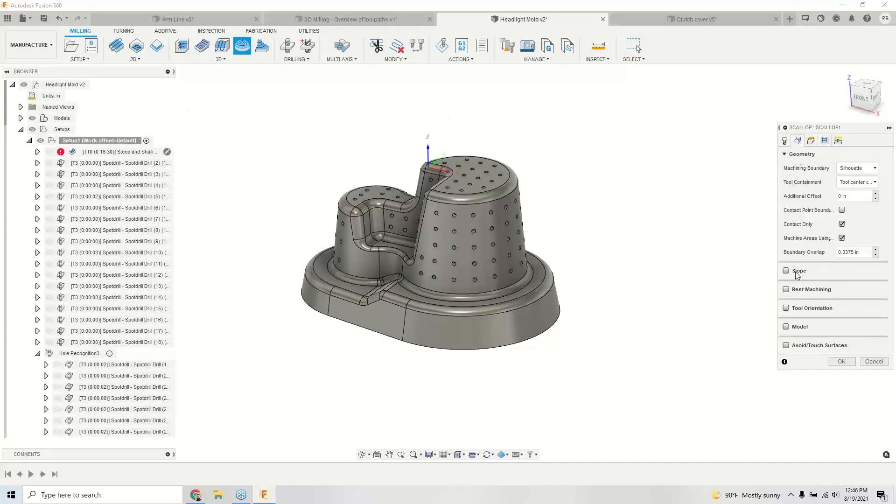
left_click(785, 308)
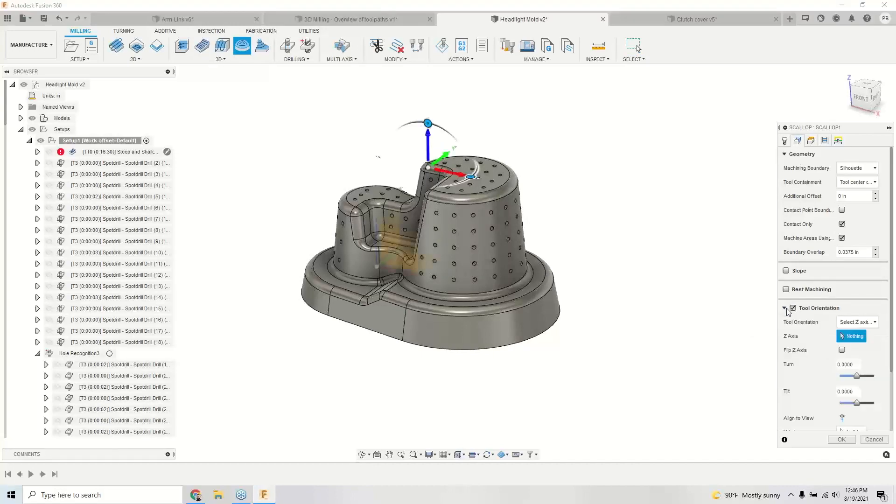
scroll(825, 335, "down", 1)
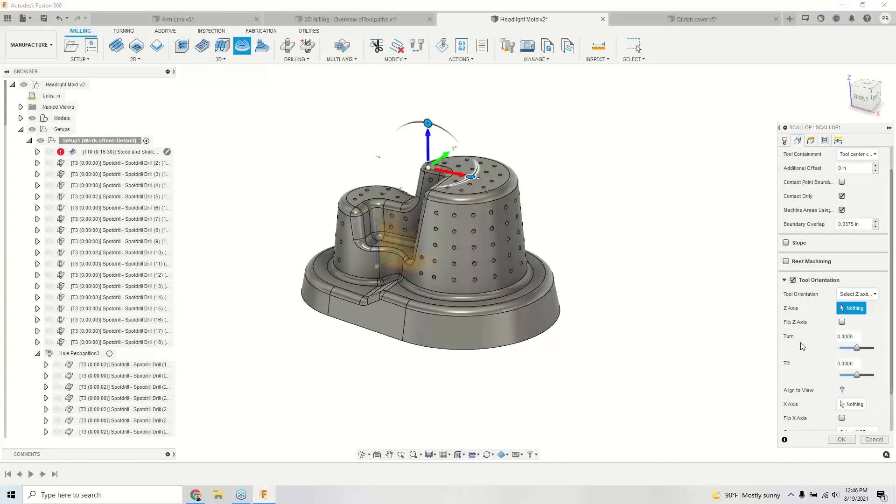
scroll(821, 213, "up", 1)
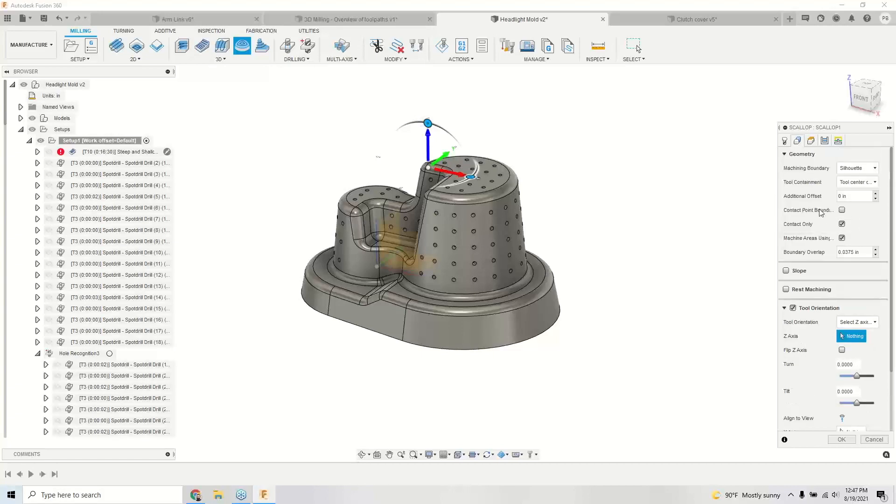
Step: Set the Scallop machining boundary to Selection and pick the edge chain around the taller boss's top face
left_click(857, 182)
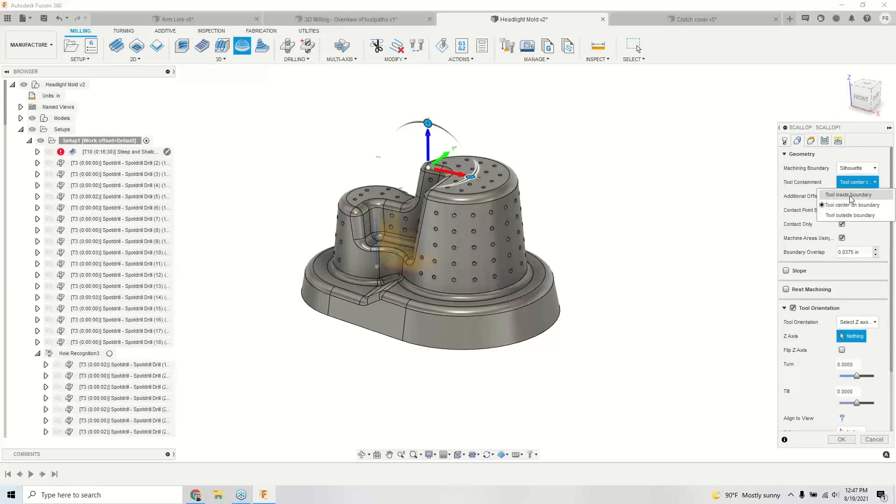
left_click(807, 182)
left_click(858, 168)
left_click(854, 201)
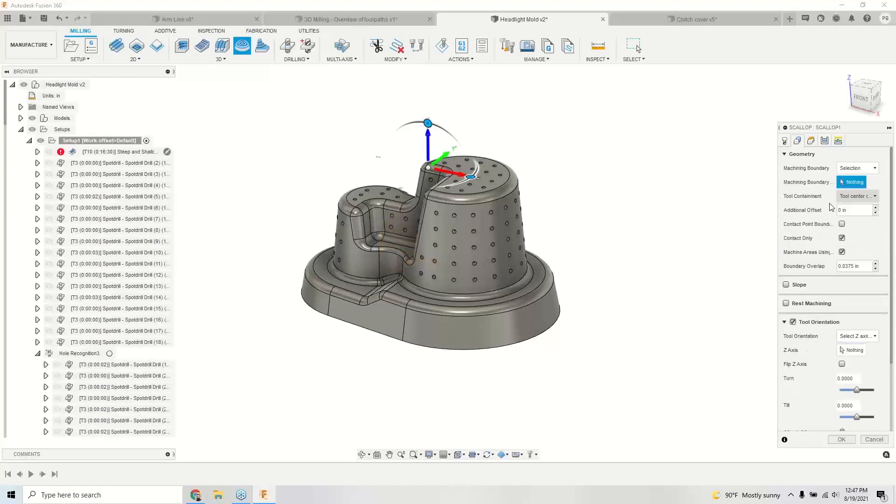
scroll(513, 198, "up", 3)
left_click(513, 198)
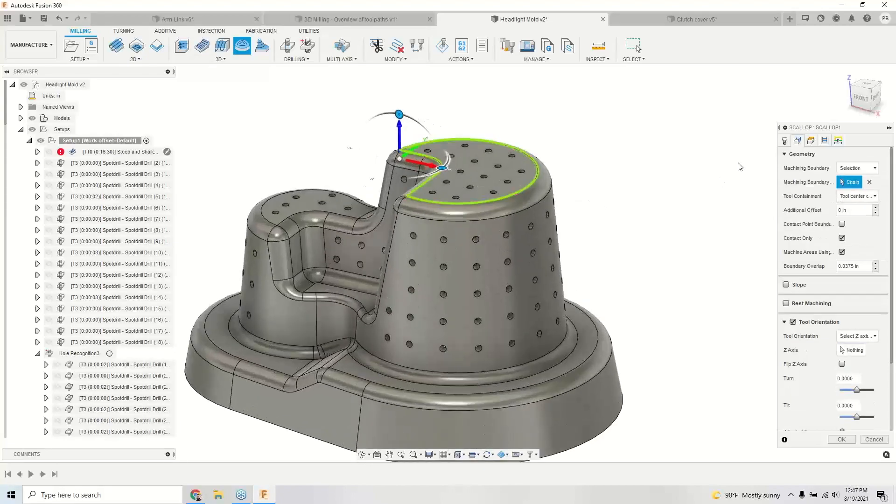
Step: Set the Scallop tool orientation's tilt to -15 degrees and check the tilted axis against the mold
scroll(803, 224, "down", 2)
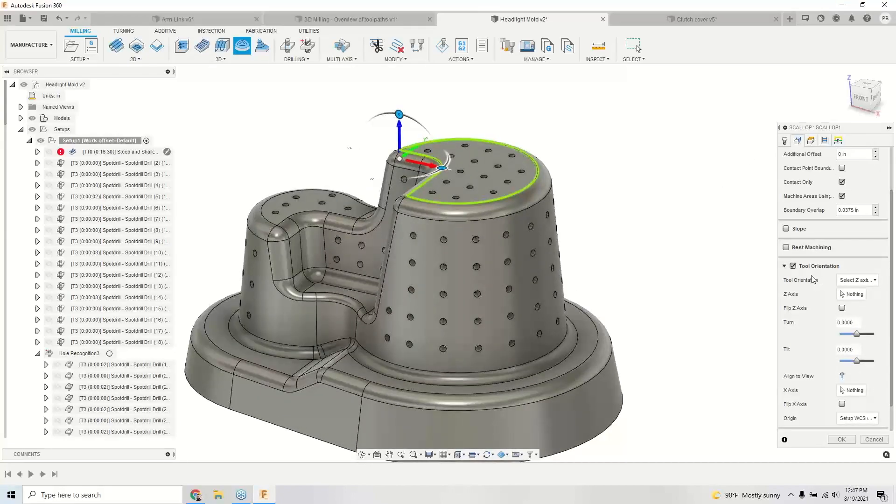
scroll(811, 276, "down", 1)
middle_click_drag(407, 147, 422, 143, "shift")
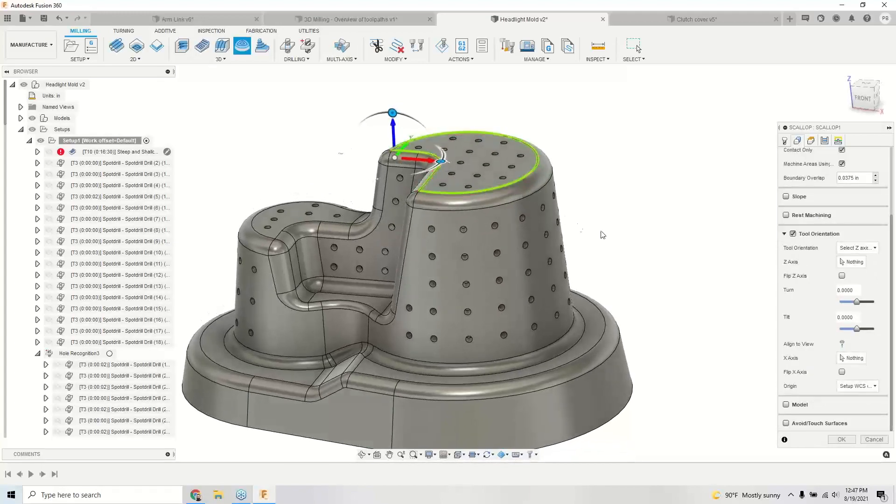
mouse_move(857, 329)
left_mouse_down()
mouse_move(862, 334)
mouse_move(853, 335)
left_mouse_up()
double_click(858, 318)
type("-15")
key("Return")
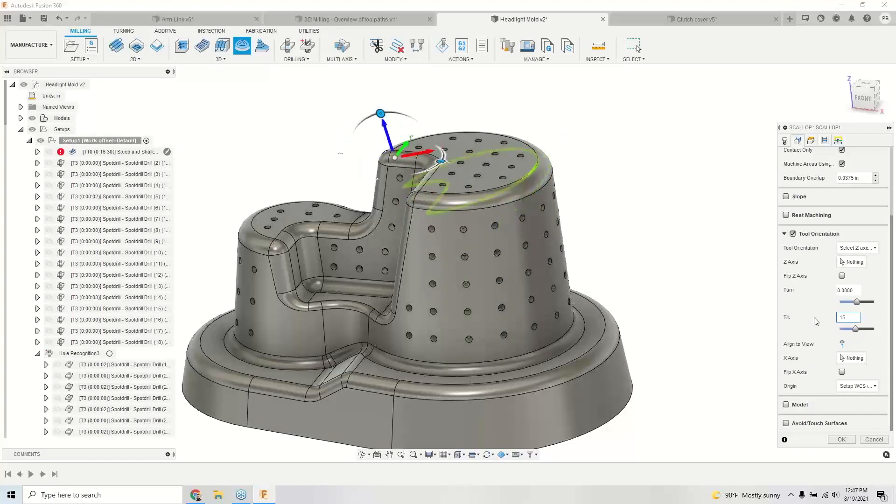
middle_click_drag(442, 147, 376, 131, "shift")
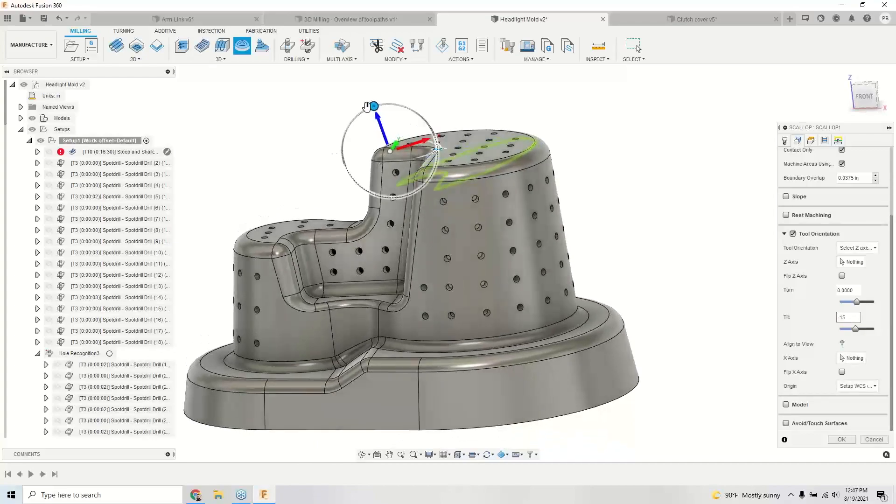
middle_click_drag(378, 132, 401, 182, "shift")
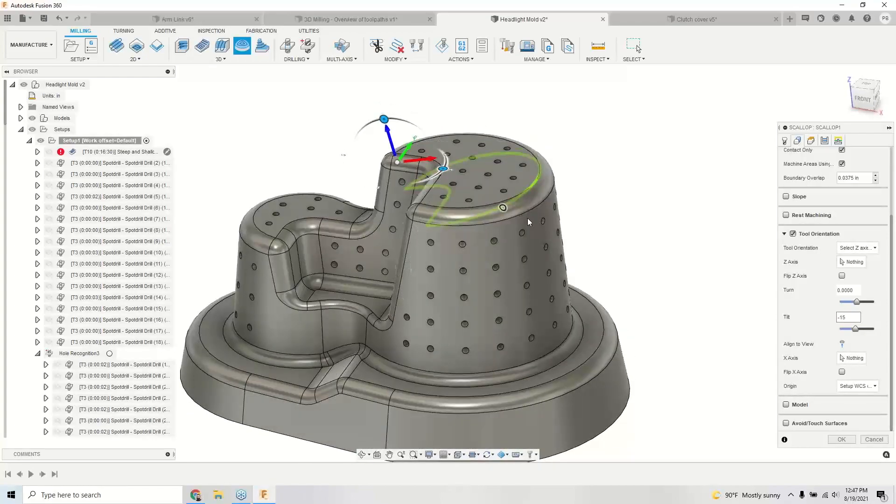
Step: Set the Scallop stepover to .03 in, generate the toolpath and inspect it on the taller boss's top face
left_click(829, 142)
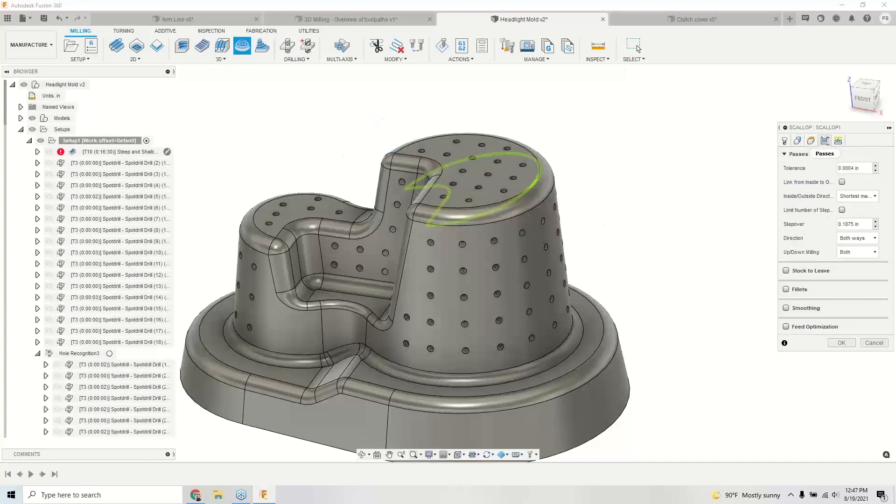
double_click(865, 224)
type(".03")
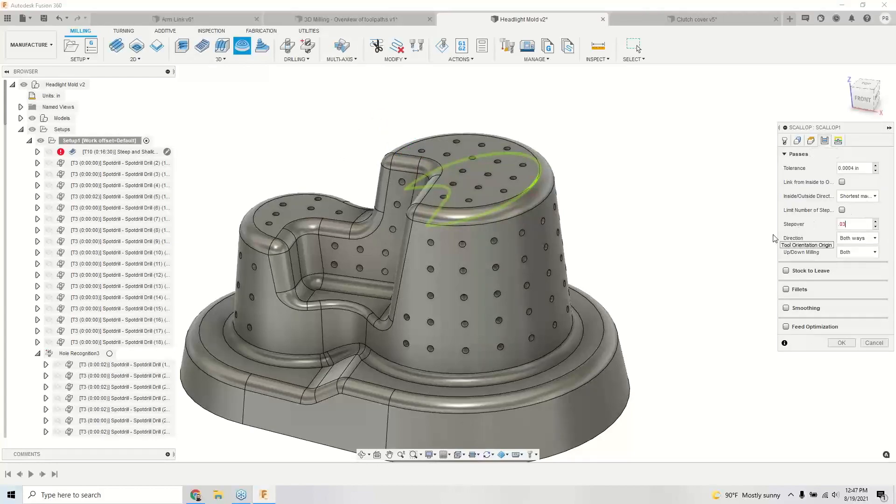
left_click(852, 342)
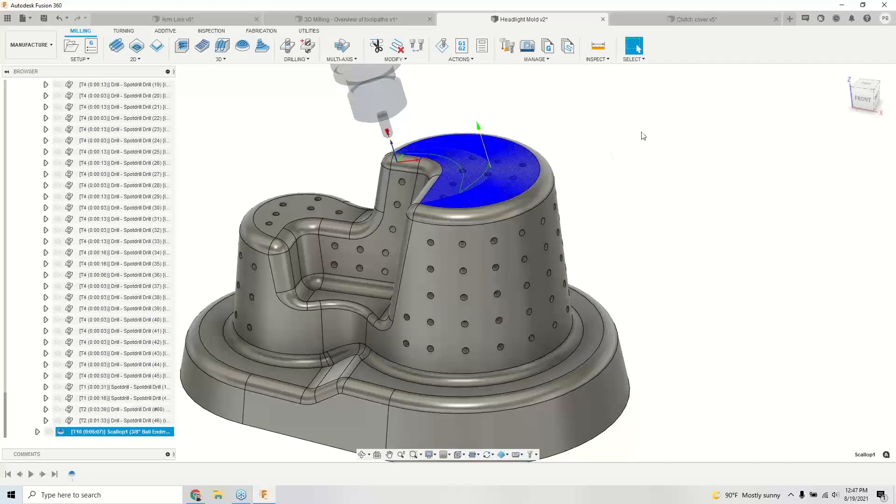
left_click(864, 107)
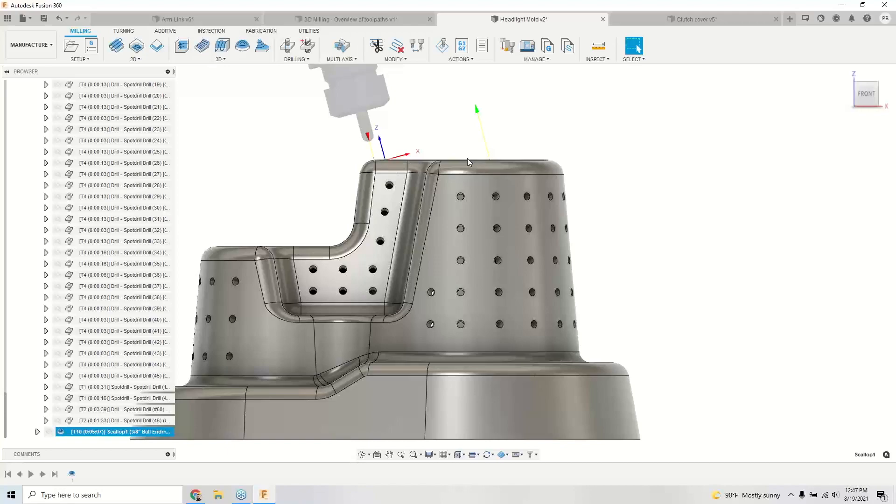
middle_click_drag(459, 155, 433, 180, "shift")
middle_click_drag(396, 157, 406, 158, "shift")
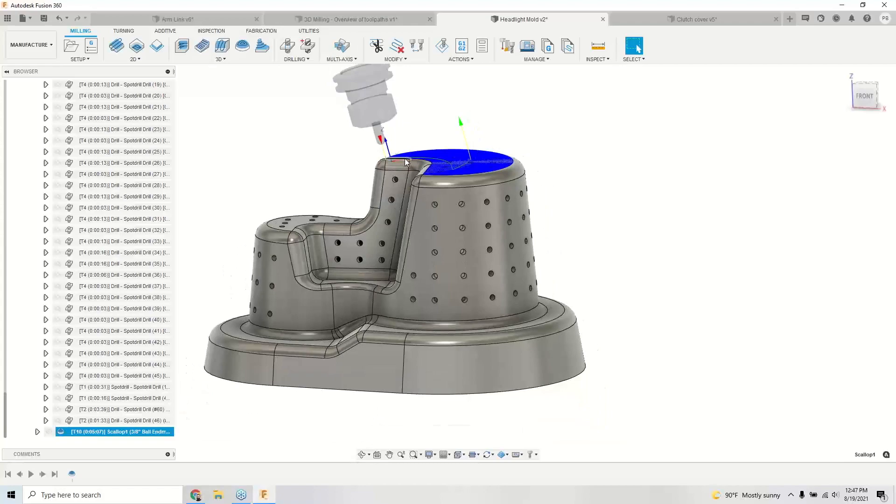
middle_click_drag(404, 159, 391, 172, "shift")
Step: Edit the Scallop operation to set the tool orientation's turn to 60 degrees with the manipulator, and regenerate the toolpath
right_click(149, 432)
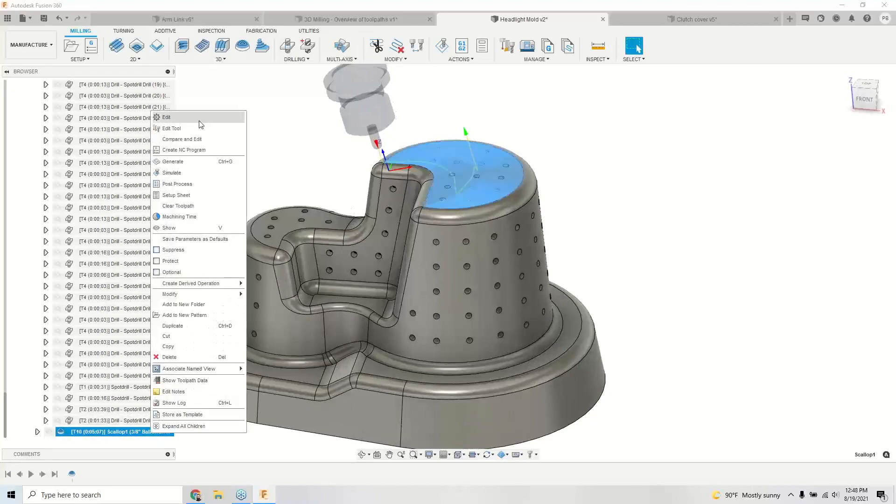
left_click(193, 119)
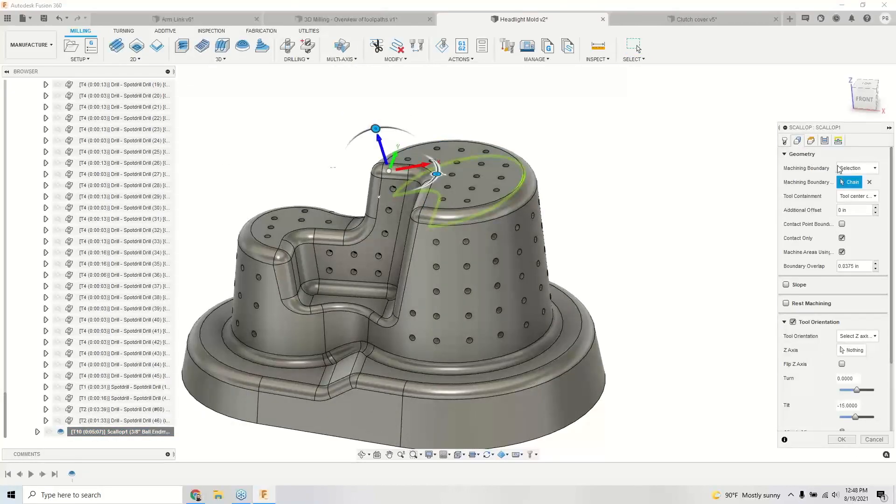
scroll(435, 149, "up", 3)
middle_click_drag(435, 149, 368, 191, "shift")
left_click_drag(368, 192, 436, 167)
middle_click_drag(396, 234, 453, 240, "shift")
left_click(841, 439)
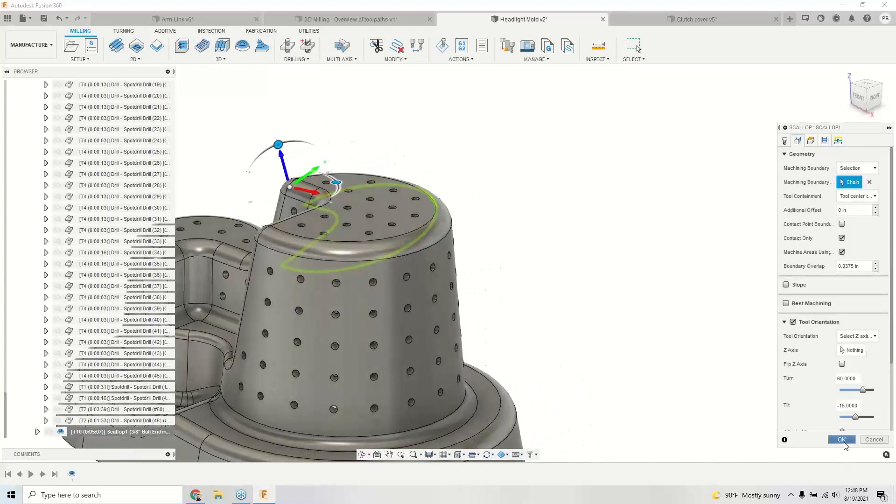
scroll(490, 308, "down", 3)
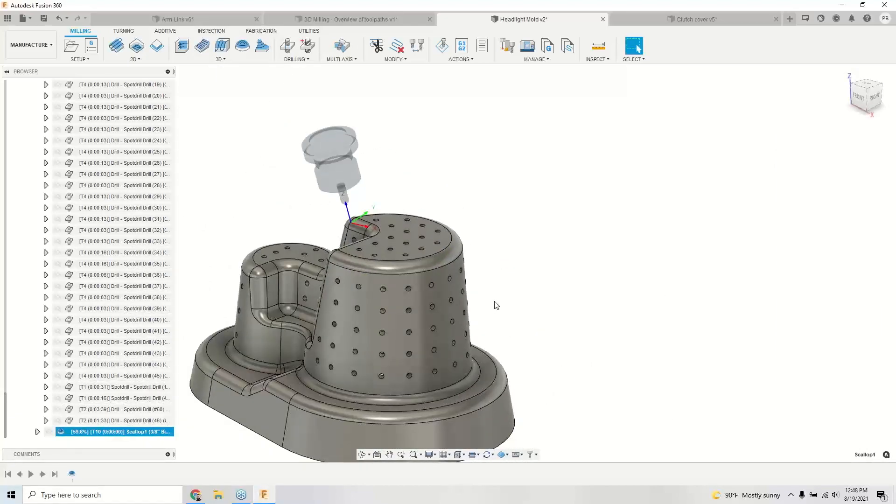
scroll(396, 239, "up", 1)
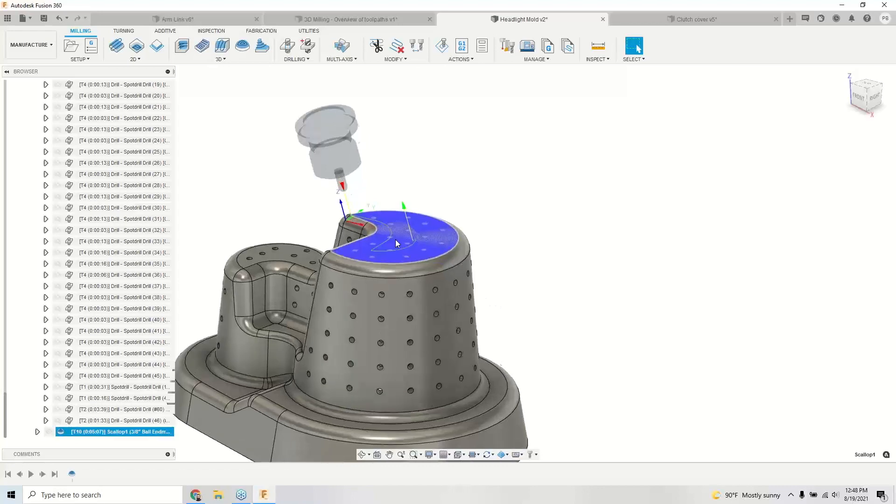
scroll(396, 239, "up", 2)
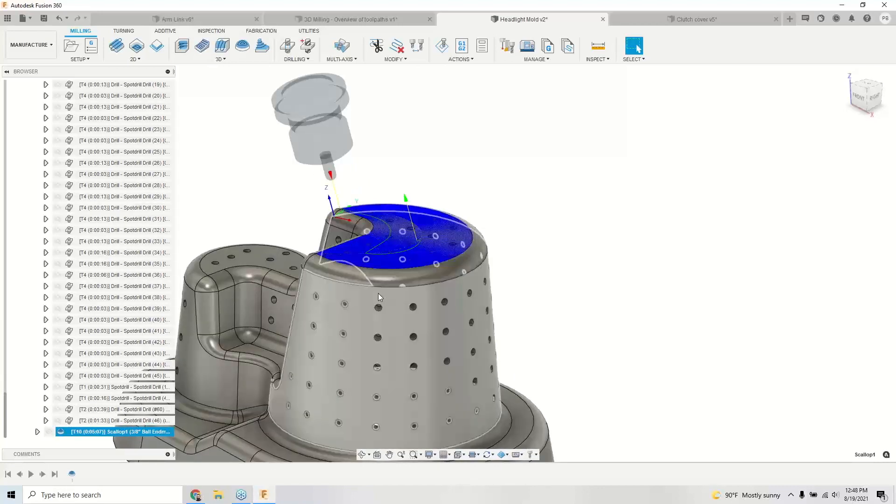